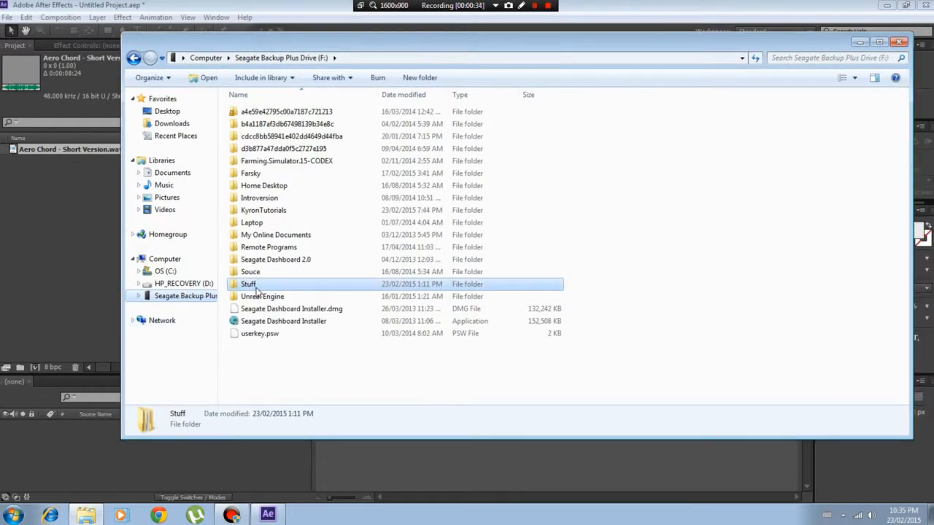
# Open the Shockwaves_PhotoJpg folder on drive F:, within the Videos > FXs folders of the laptop backup under Stuff
pyautogui.doubleClick(255, 284)
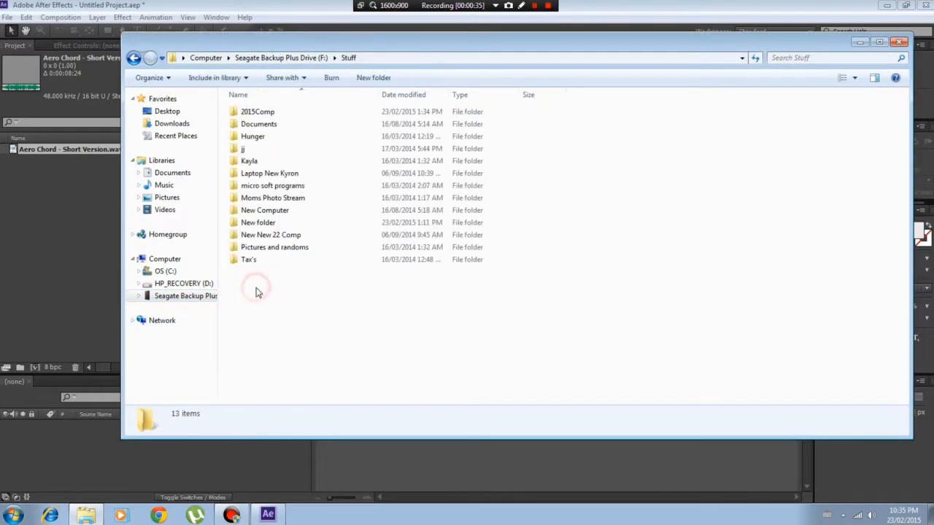
pyautogui.doubleClick(271, 173)
pyautogui.click(272, 174)
pyautogui.doubleClick(271, 173)
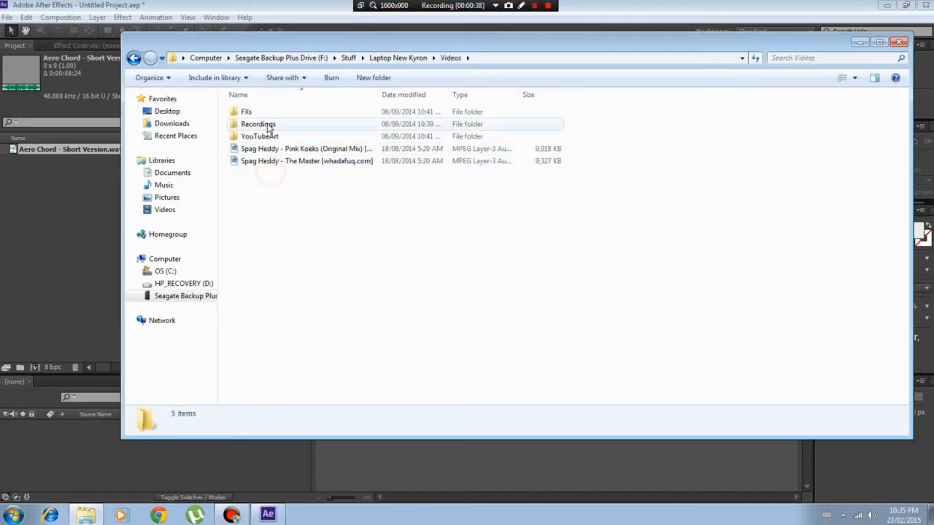
pyautogui.doubleClick(265, 111)
pyautogui.doubleClick(287, 113)
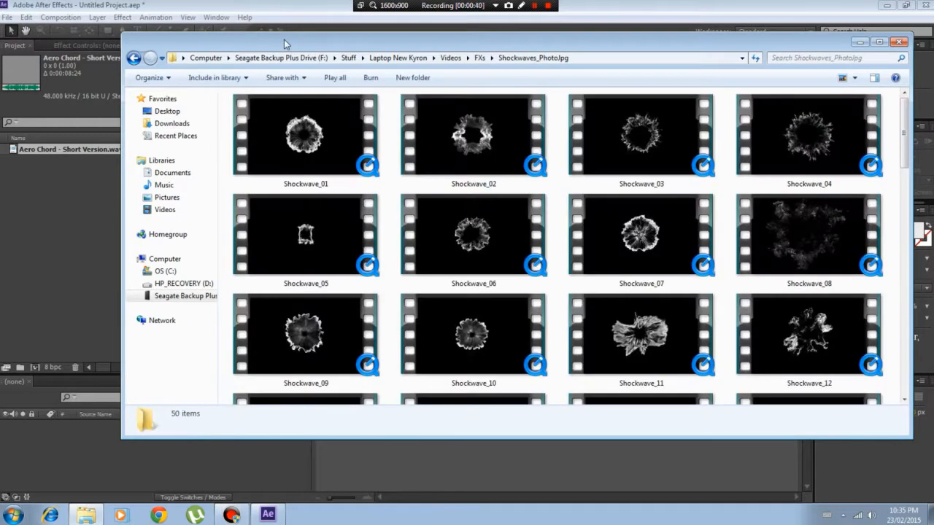
pyautogui.moveTo(283, 40); pyautogui.dragTo(278, 56)
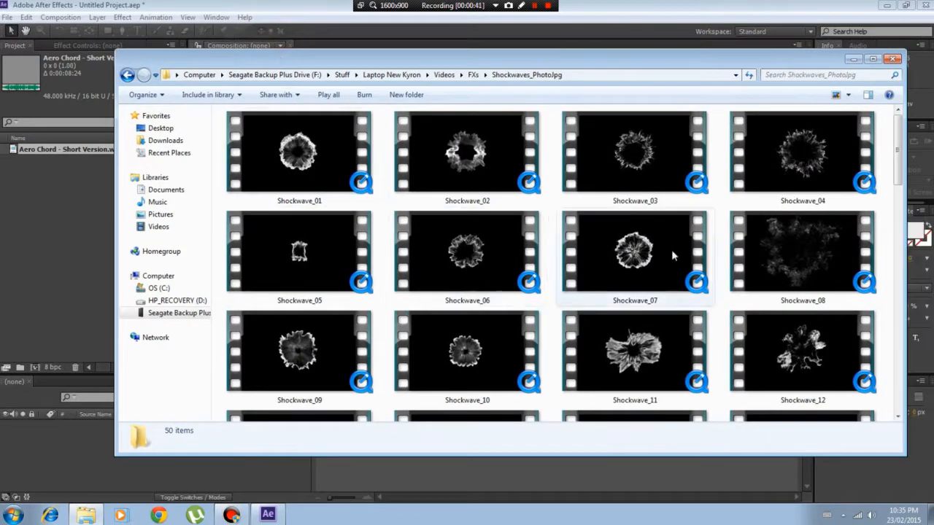
pyautogui.click(852, 62)
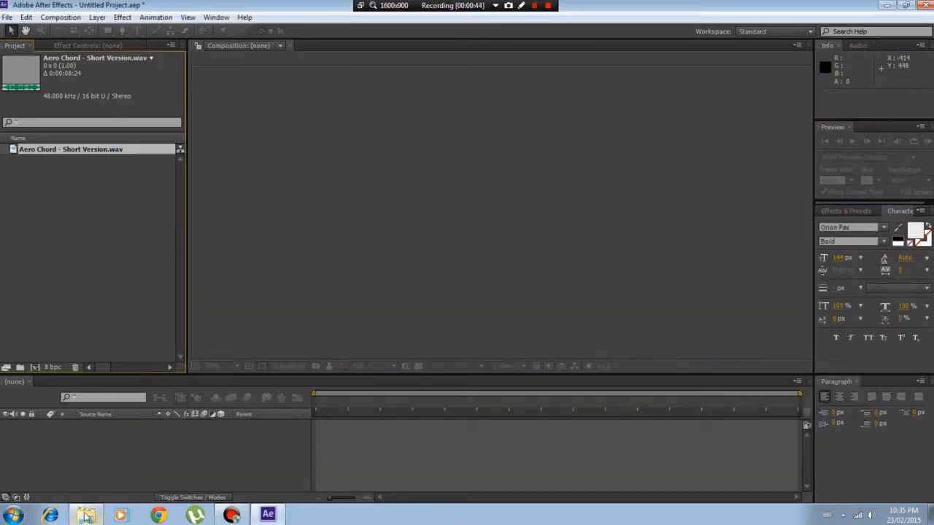
pyautogui.click(87, 518)
# Import the Shockwave_02, 04, 06, 08, 11 and 23 movie clips together into the After Effects project
pyautogui.click(299, 164)
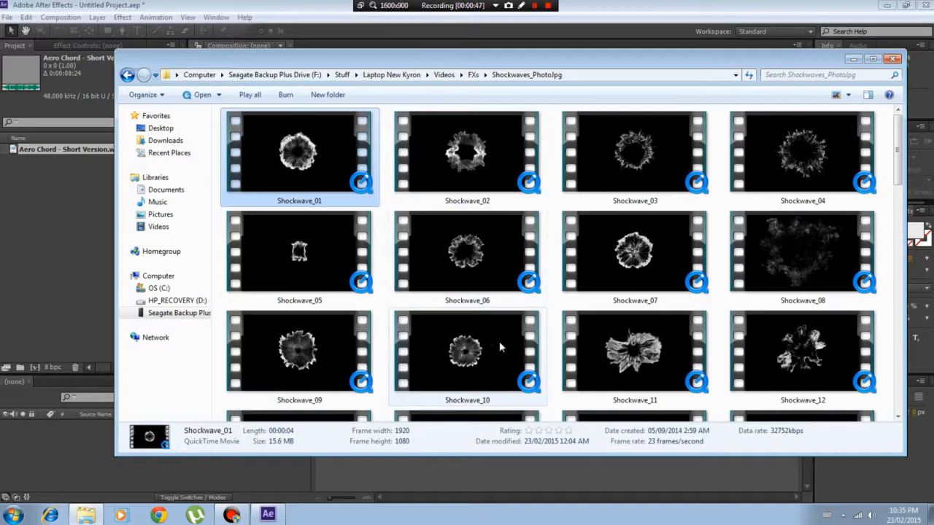
pyautogui.click(605, 350)
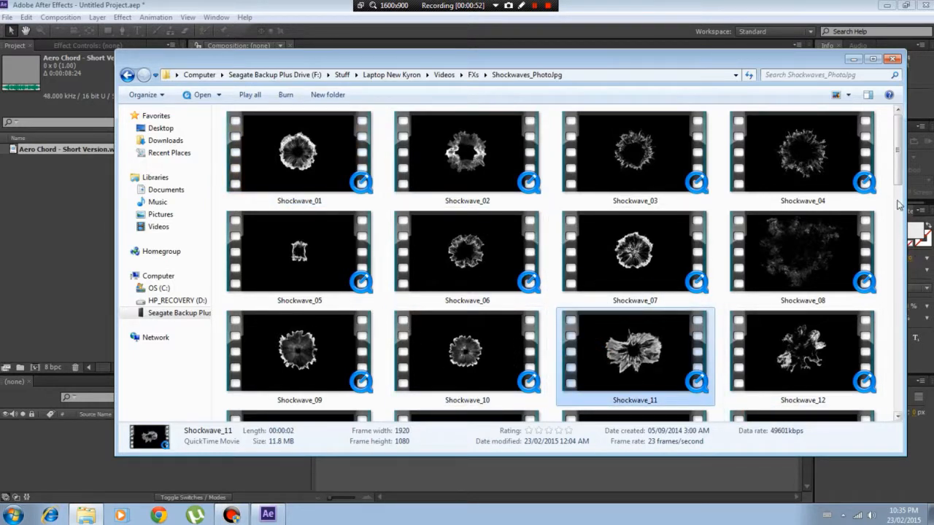
pyautogui.click(803, 153)
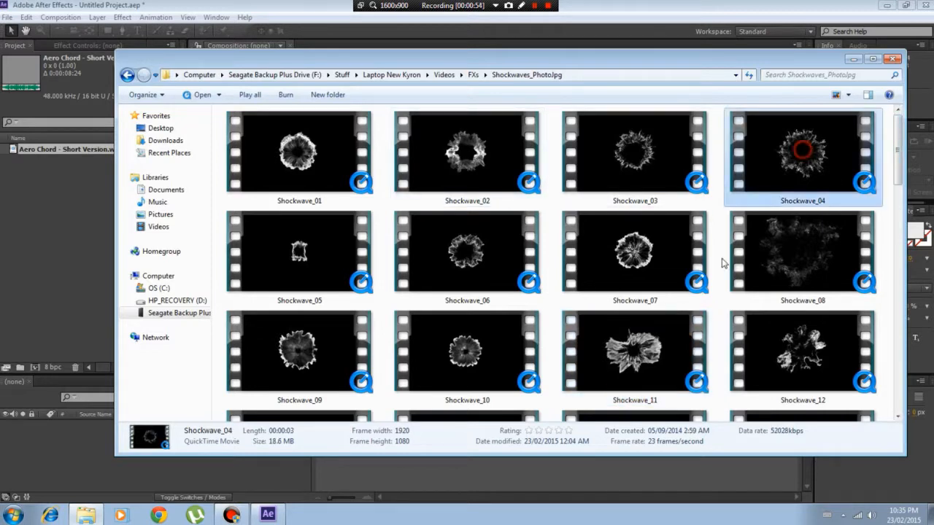
pyautogui.keyDown('ctrl'); pyautogui.click(461, 238); pyautogui.keyUp('ctrl')
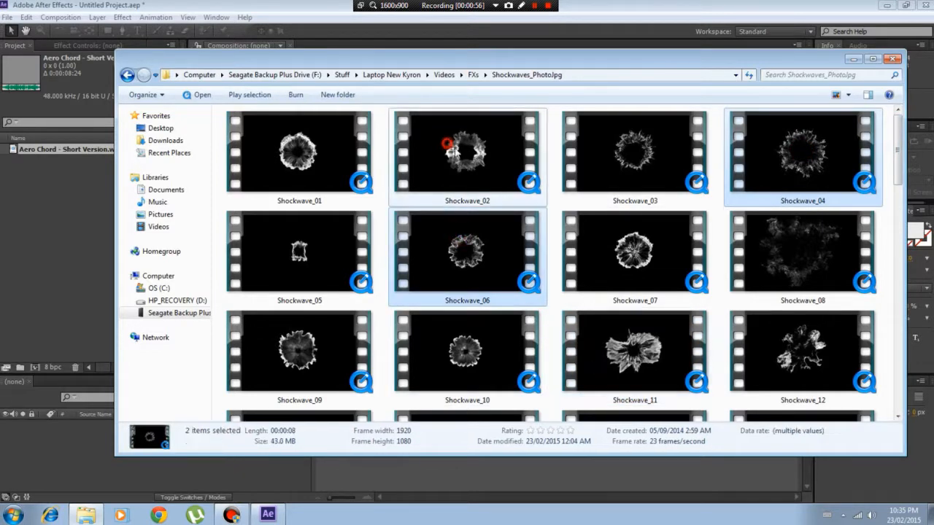
pyautogui.keyDown('ctrl'); pyautogui.click(459, 150); pyautogui.keyUp('ctrl')
pyautogui.keyDown('ctrl'); pyautogui.click(628, 357); pyautogui.keyUp('ctrl')
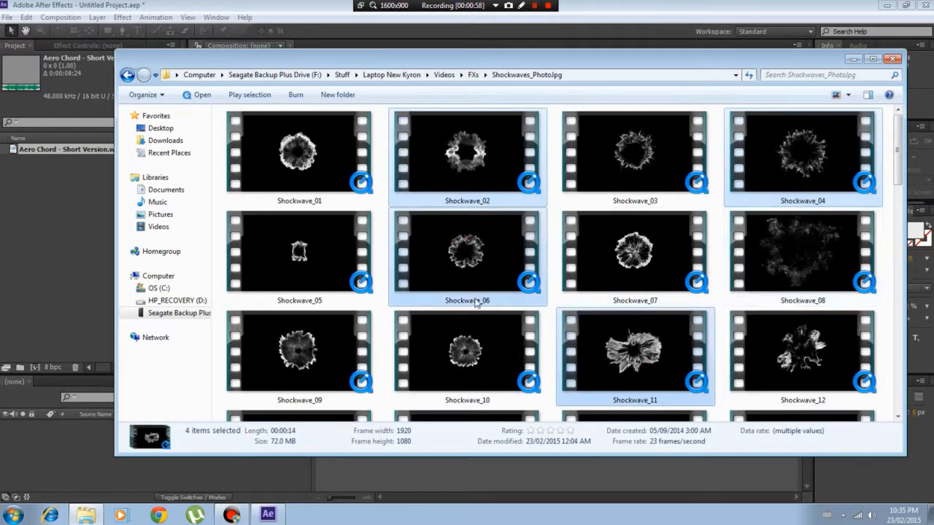
pyautogui.moveTo(891, 168); pyautogui.dragTo(899, 262)
pyautogui.keyDown('ctrl'); pyautogui.click(802, 158); pyautogui.keyUp('ctrl')
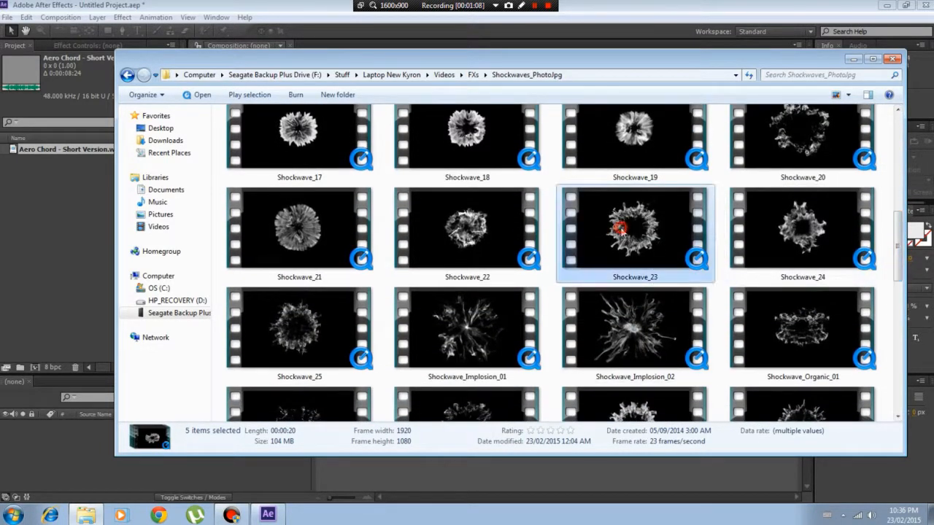
pyautogui.keyDown('ctrl'); pyautogui.click(619, 228); pyautogui.keyUp('ctrl')
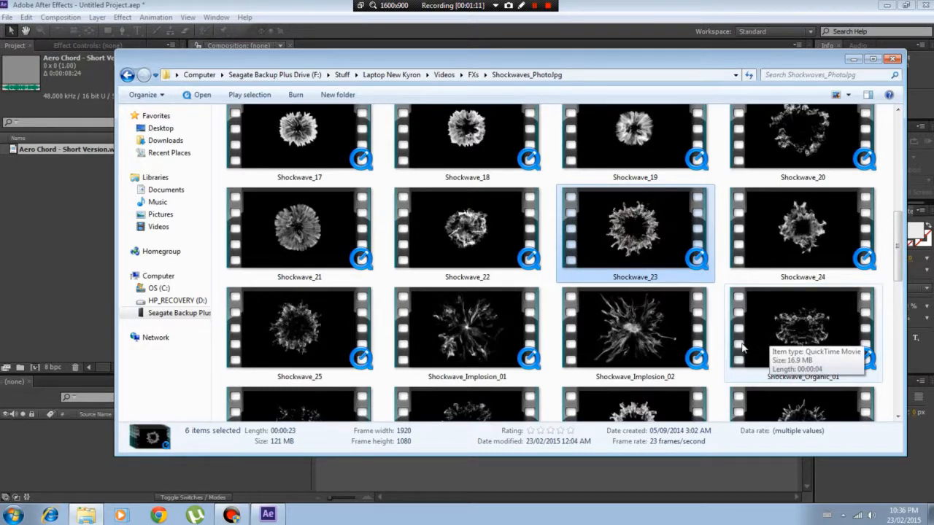
pyautogui.moveTo(635, 232); pyautogui.dragTo(80, 285)
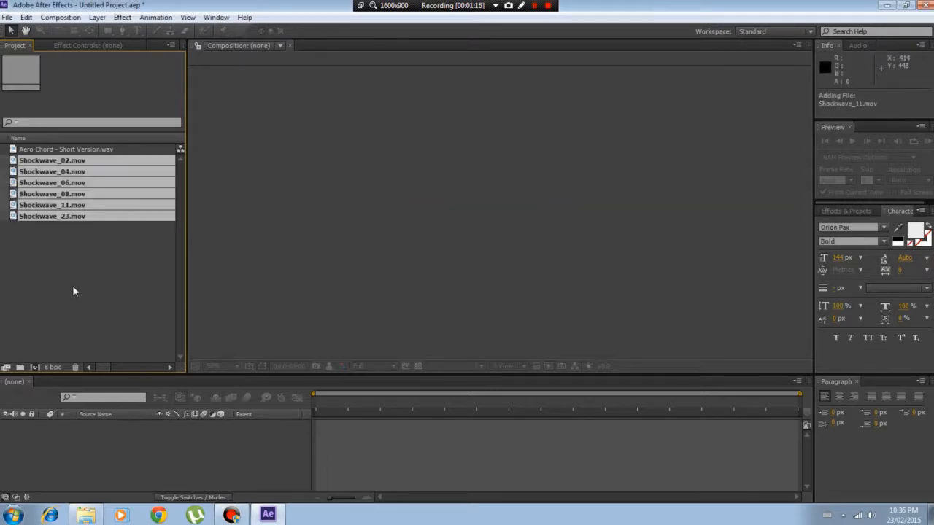
# Create a new project folder named ShockWaves
pyautogui.rightClick(12, 236)
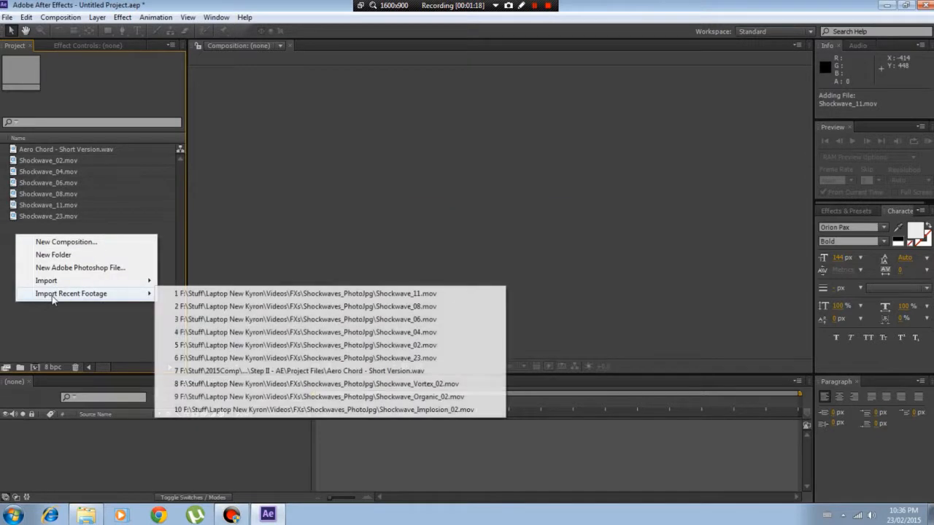
pyautogui.click(46, 256)
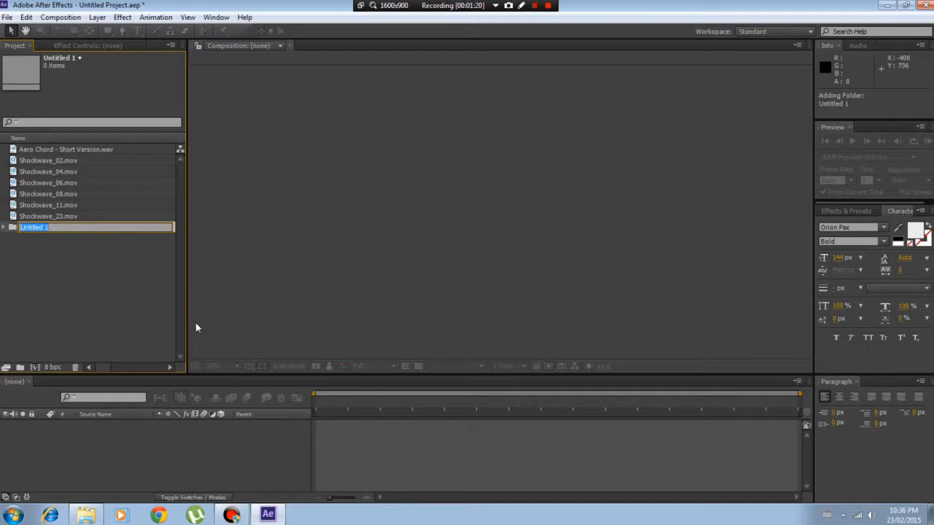
pyautogui.write('ShockWaves')
pyautogui.click(78, 298)
# Move the six Shockwave clips into the ShockWaves folder, check its contents and collapse it
pyautogui.click(51, 160)
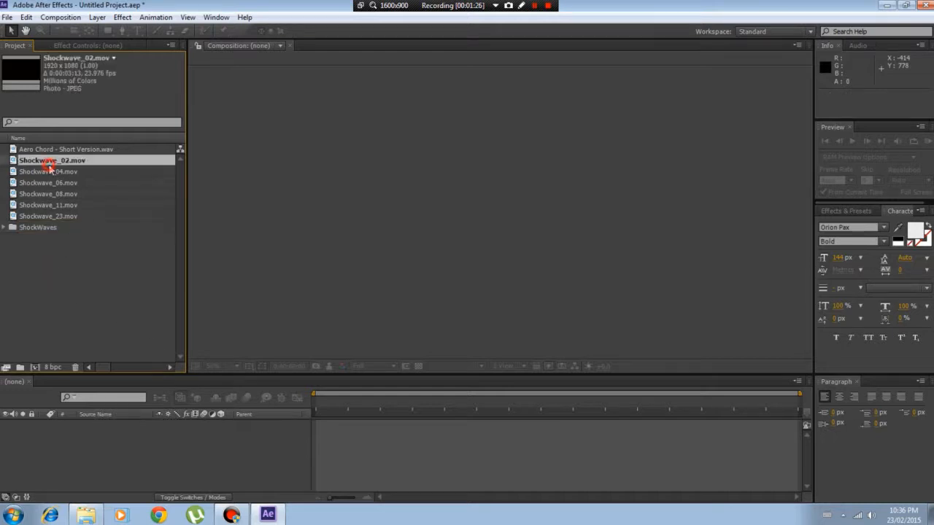
pyautogui.keyDown('shift'); pyautogui.click(47, 216); pyautogui.keyUp('shift')
pyautogui.moveTo(48, 177); pyautogui.dragTo(40, 227)
pyautogui.click(5, 160)
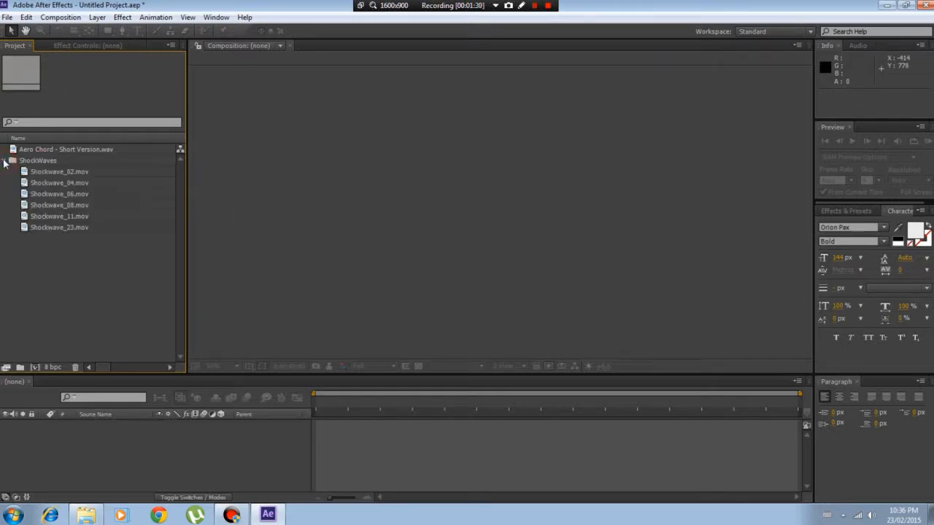
pyautogui.click(34, 172)
pyautogui.keyDown('shift'); pyautogui.click(33, 194); pyautogui.keyUp('shift')
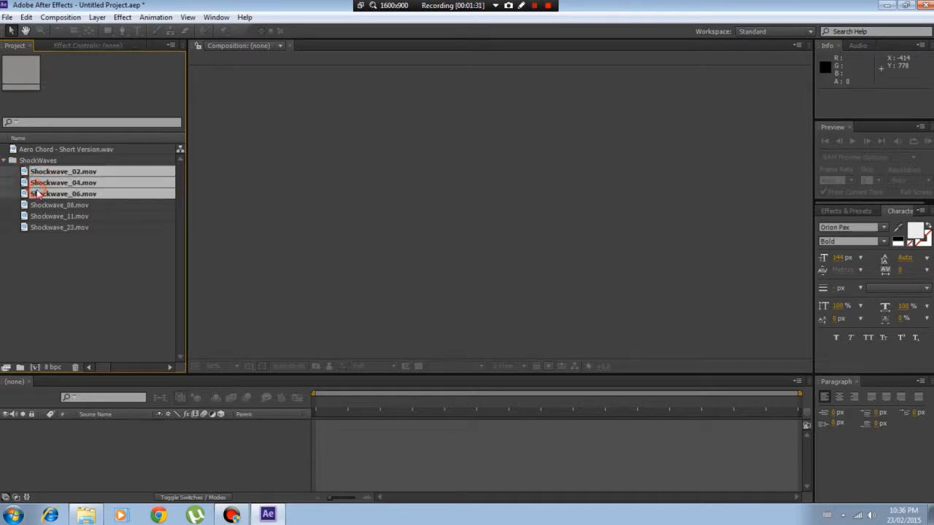
pyautogui.click(4, 160)
# Create a new composition from the Aero Chord - Short Version.wav audio file
pyautogui.click(29, 150)
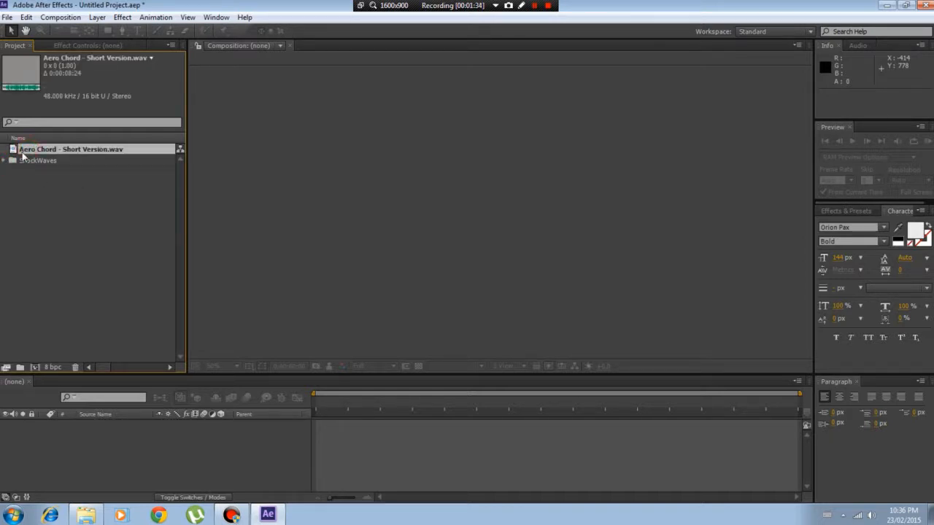
pyautogui.moveTo(24, 151)
pyautogui.mouseDown()
pyautogui.moveTo(71, 321)
pyautogui.moveTo(24, 337)
pyautogui.moveTo(23, 146)
pyautogui.mouseUp()
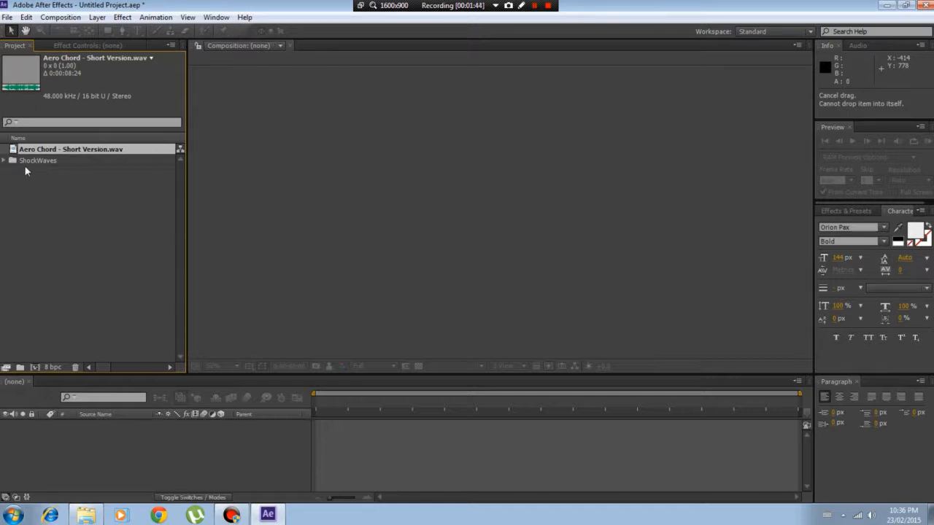
pyautogui.moveTo(25, 152); pyautogui.dragTo(34, 367)
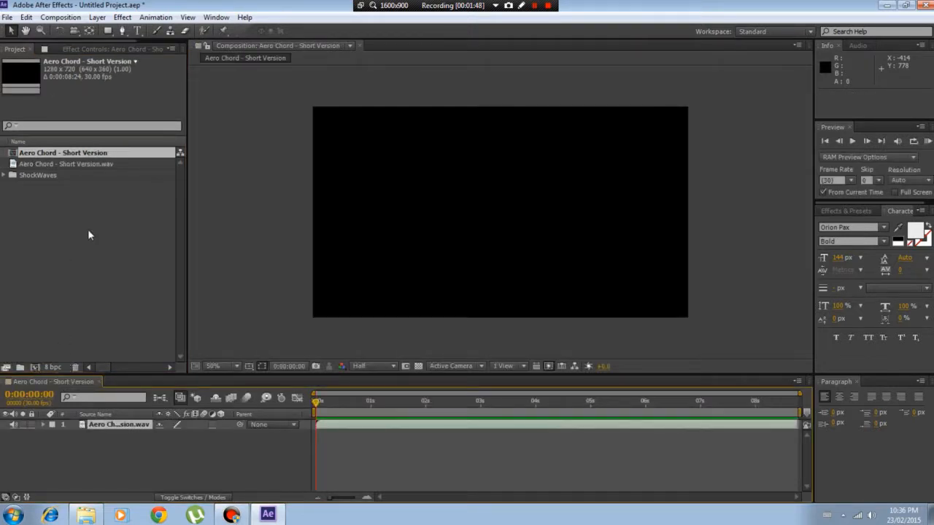
# Play the composition's audio from the start with RAM Preview, and move the current time to 0:00:02:00
pyautogui.moveTo(317, 405); pyautogui.dragTo(66, 356)
pyautogui.click(927, 141)
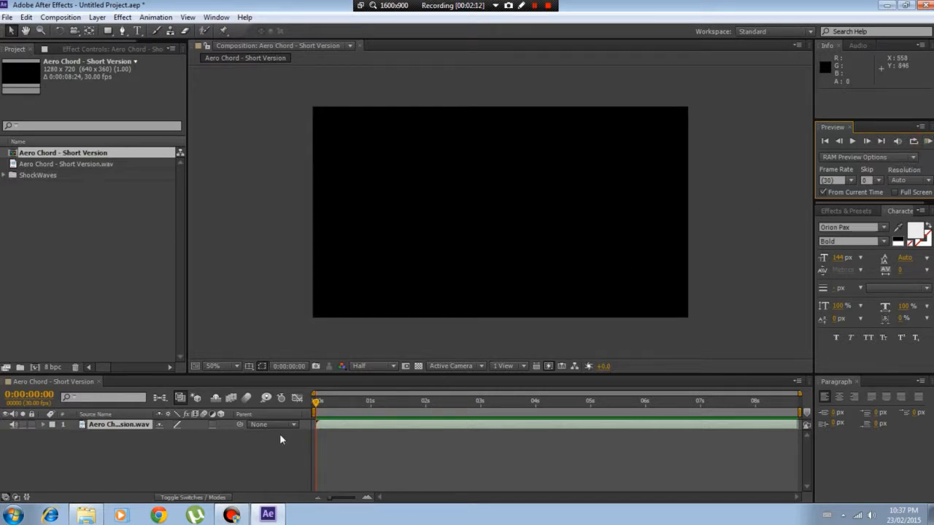
pyautogui.moveTo(341, 403); pyautogui.dragTo(427, 419)
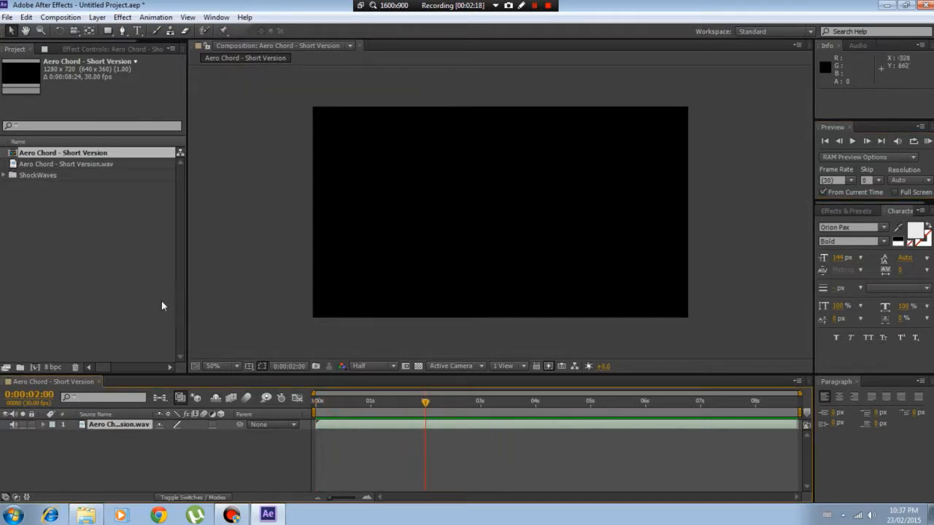
# Add a bright blue solid layer named BG, 1280 x 720 px, to the composition
pyautogui.click(78, 466)
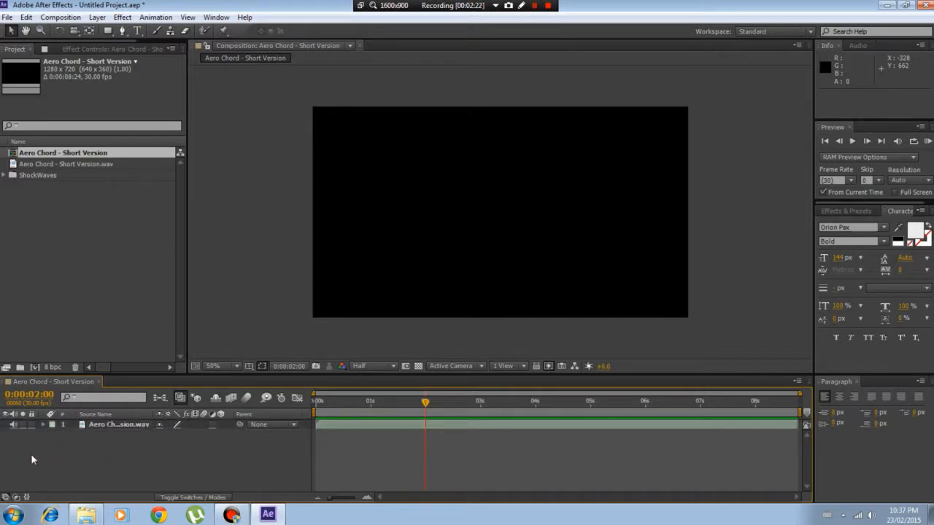
pyautogui.rightClick(86, 454)
pyautogui.moveTo(139, 328)
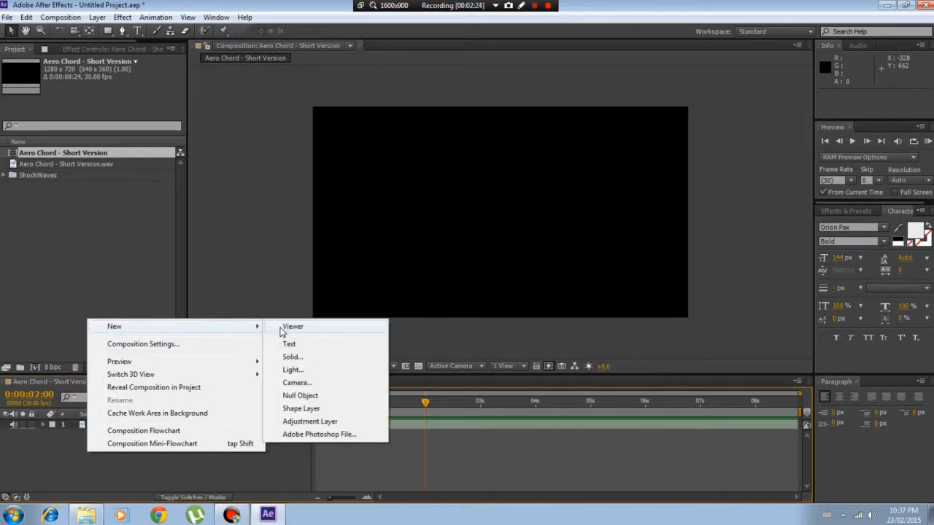
pyautogui.click(291, 357)
pyautogui.click(511, 297)
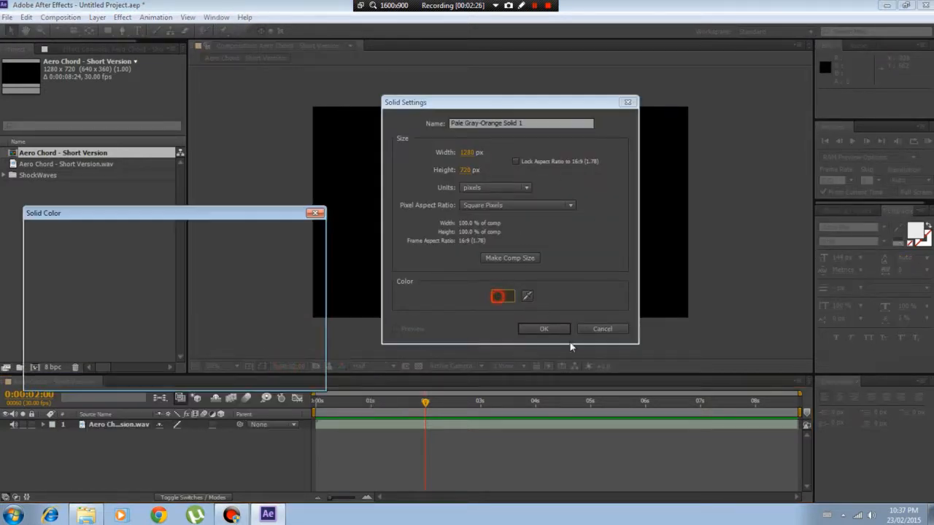
pyautogui.moveTo(197, 273)
pyautogui.mouseDown()
pyautogui.moveTo(198, 325)
pyautogui.moveTo(201, 310)
pyautogui.moveTo(181, 310)
pyautogui.moveTo(520, 145)
pyautogui.mouseUp()
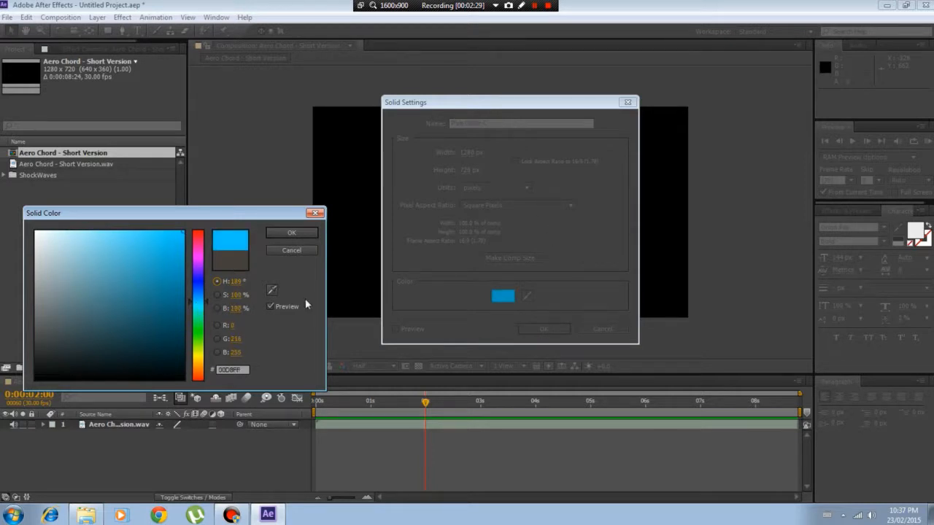
pyautogui.click(201, 300)
pyautogui.click(291, 233)
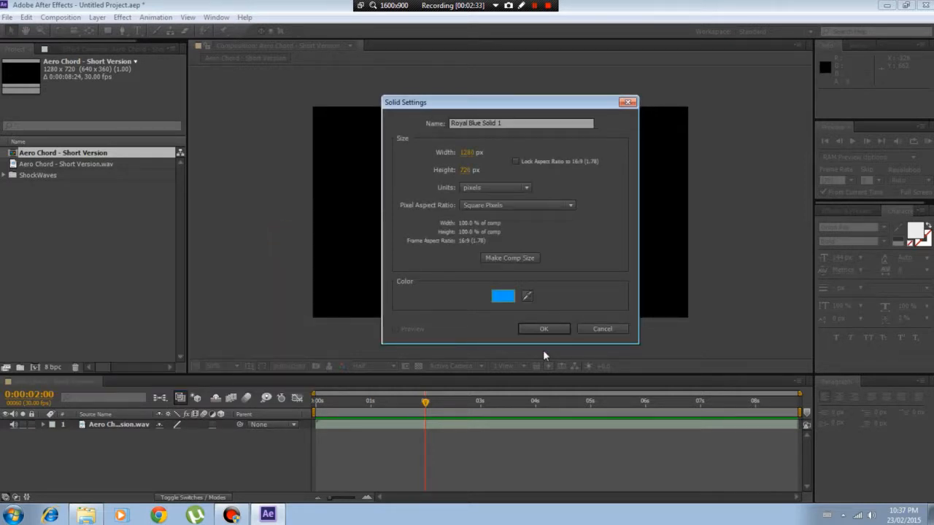
pyautogui.click(510, 124)
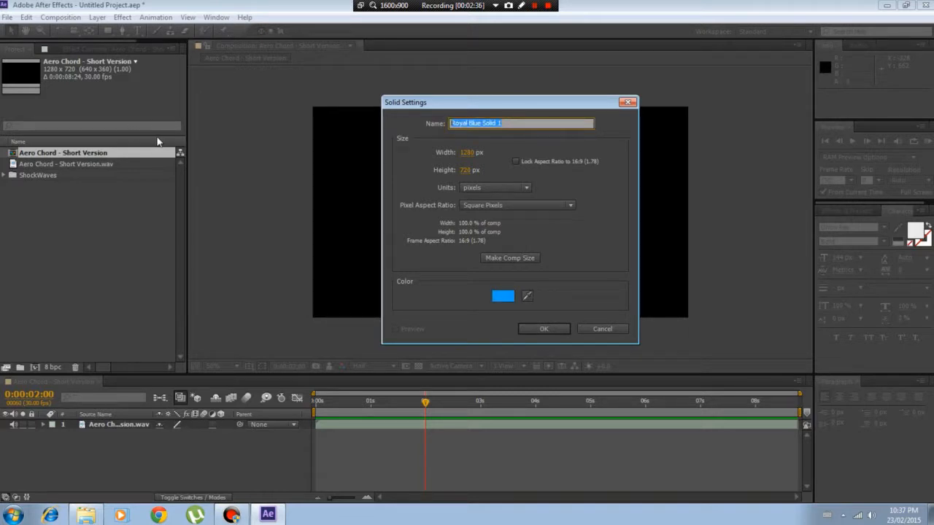
pyautogui.write('BG')
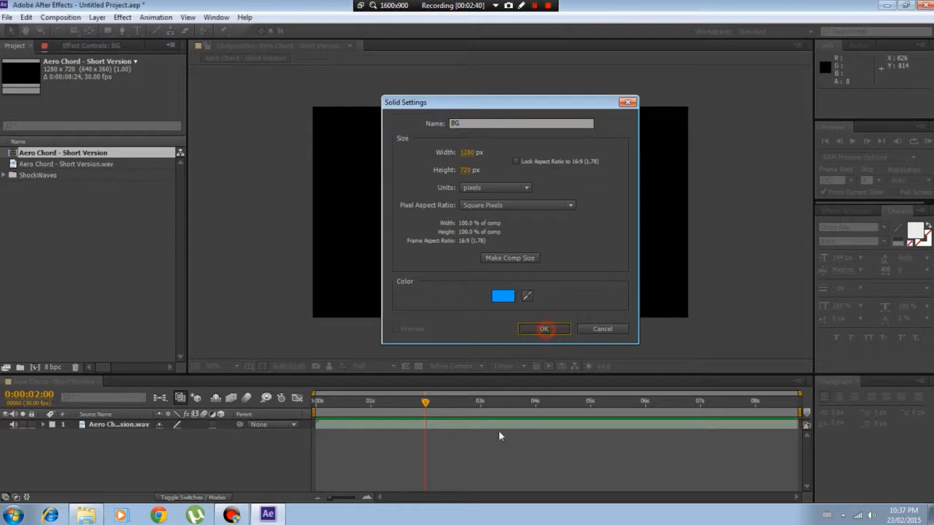
pyautogui.click(544, 329)
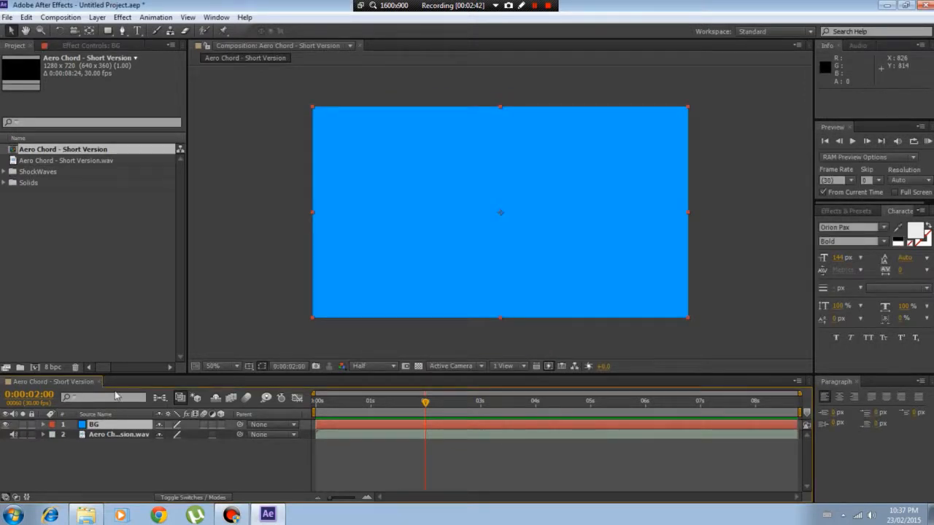
# Review the composition's size, frame rate, resolution and duration settings and accept them as they are
pyautogui.click(55, 19)
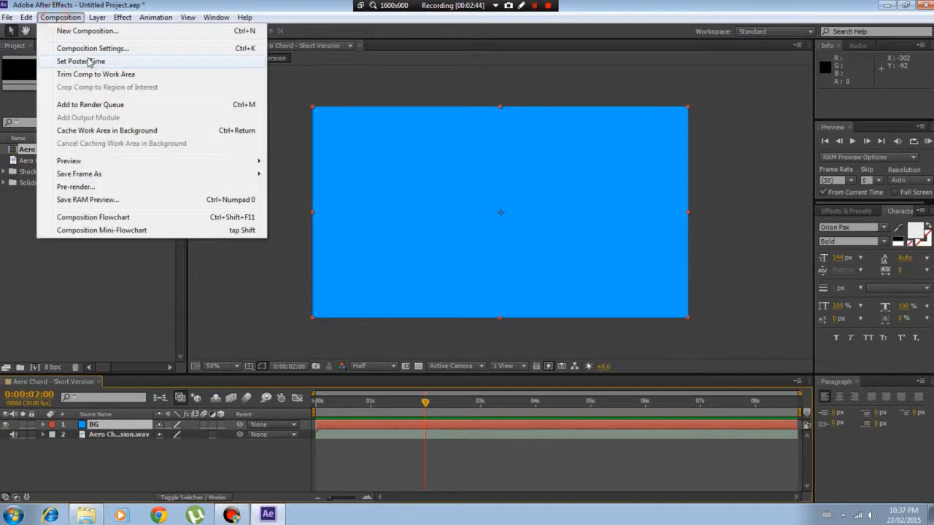
pyautogui.click(86, 47)
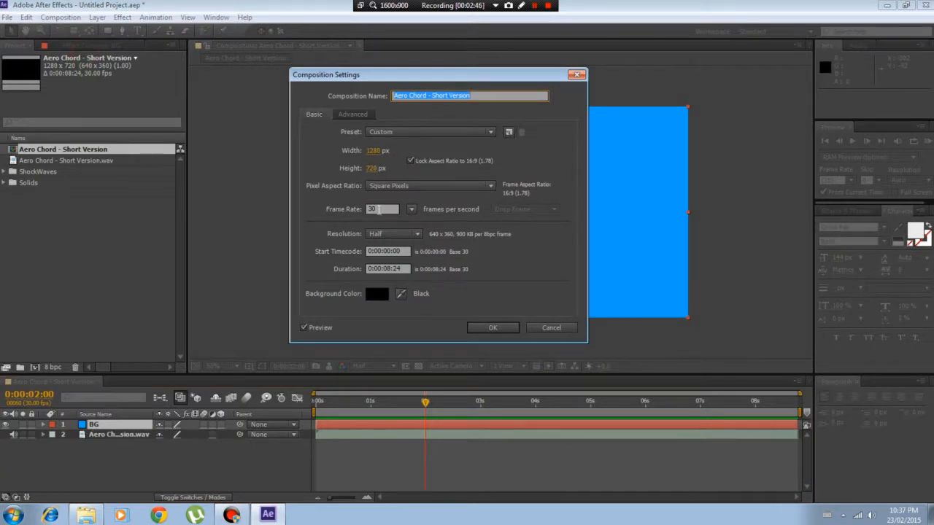
pyautogui.click(507, 329)
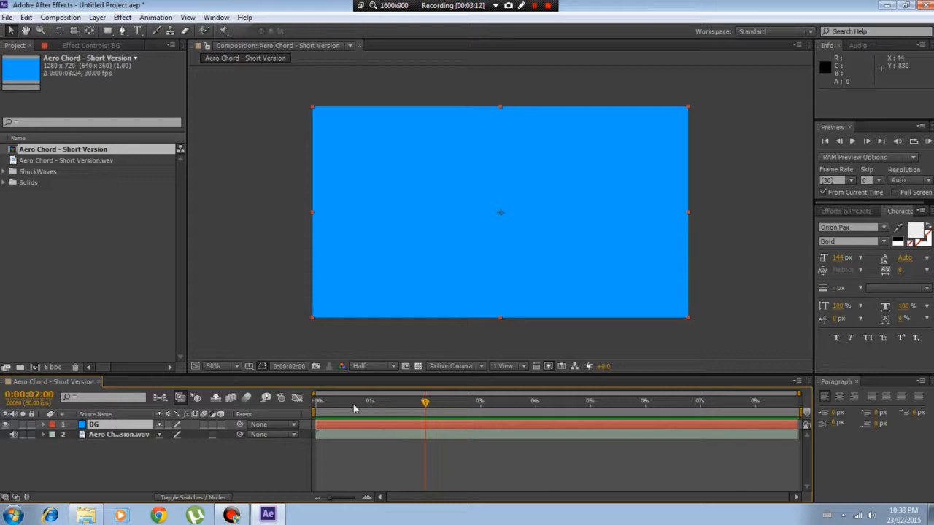
# Move the current time to 0:00:01:29 and start a new solid layer with a dark gray colour, 141414
pyautogui.click(386, 403)
pyautogui.moveTo(427, 405)
pyautogui.mouseDown()
pyautogui.moveTo(372, 406)
pyautogui.moveTo(438, 405)
pyautogui.moveTo(424, 405)
pyautogui.mouseUp()
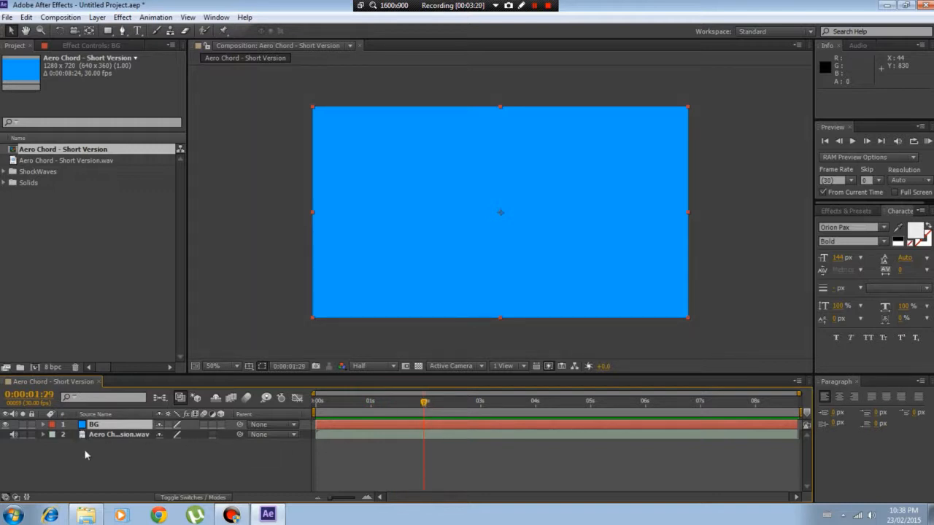
pyautogui.click(97, 16)
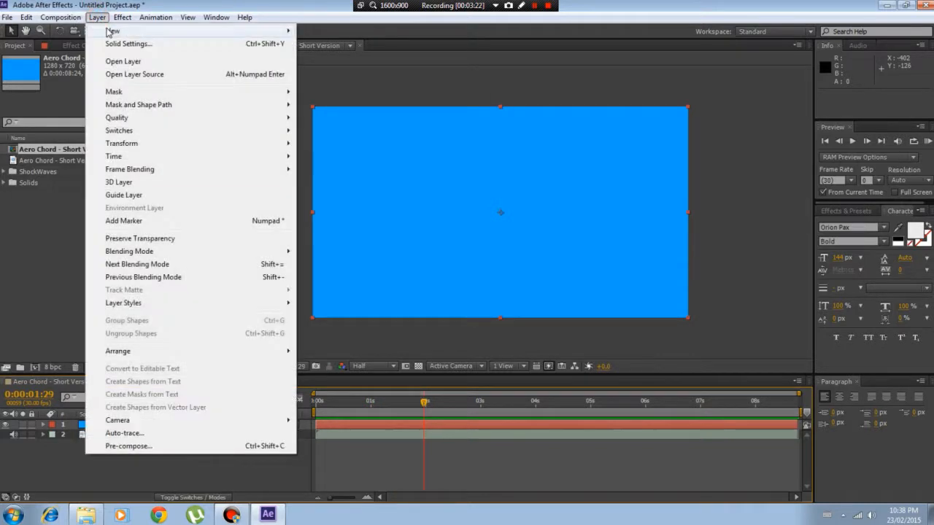
pyautogui.moveTo(109, 31)
pyautogui.click(321, 43)
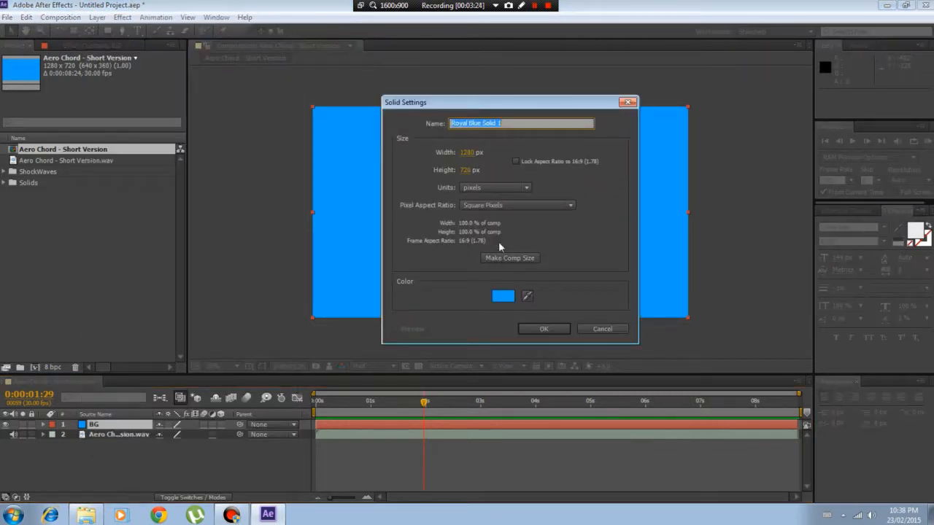
pyautogui.click(503, 296)
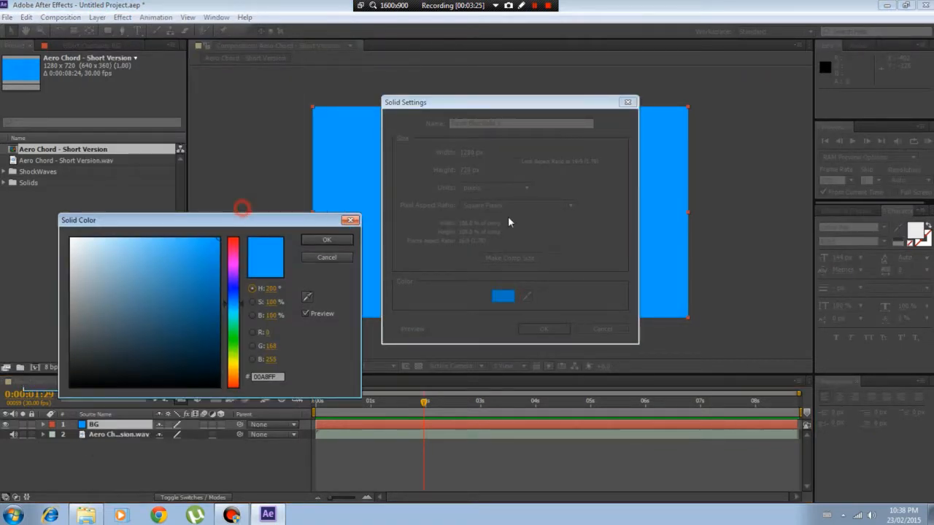
pyautogui.moveTo(240, 211); pyautogui.dragTo(722, 175)
pyautogui.moveTo(545, 306); pyautogui.dragTo(471, 331)
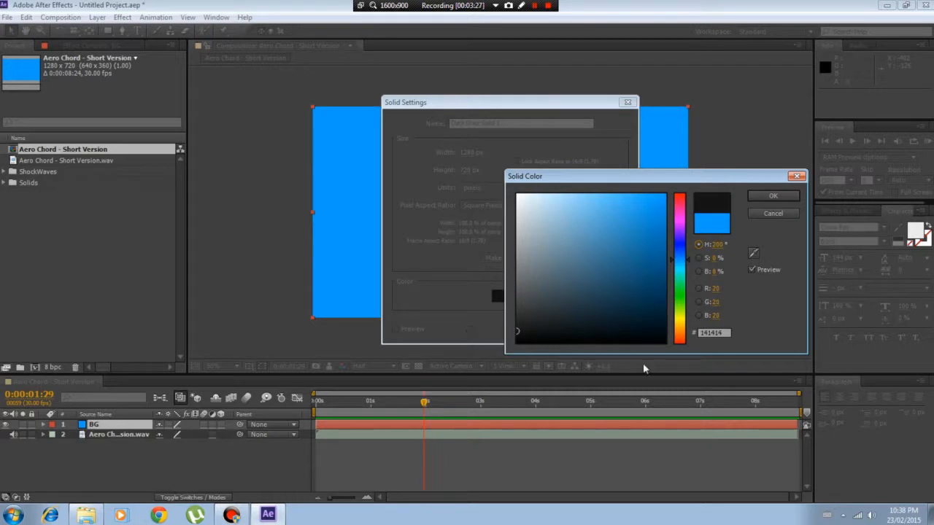
pyautogui.moveTo(574, 184); pyautogui.dragTo(448, 119)
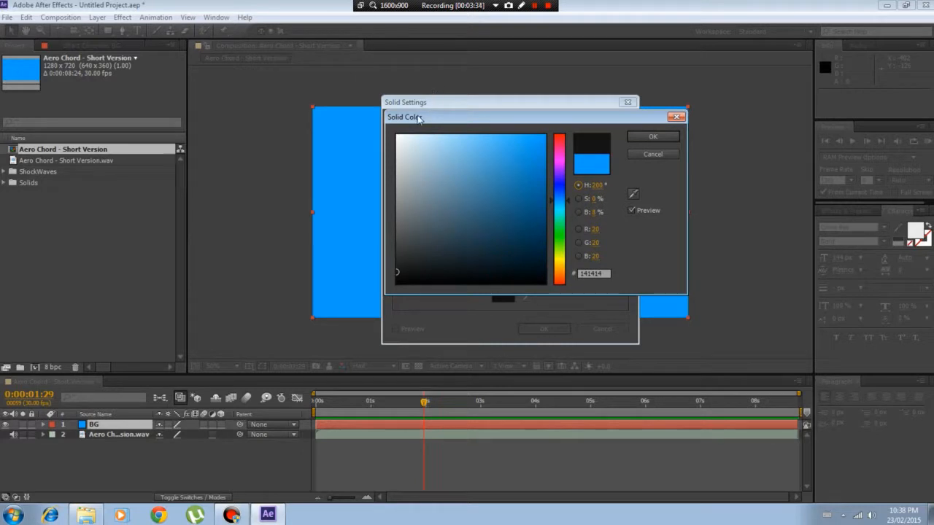
pyautogui.moveTo(445, 115); pyautogui.dragTo(465, 130)
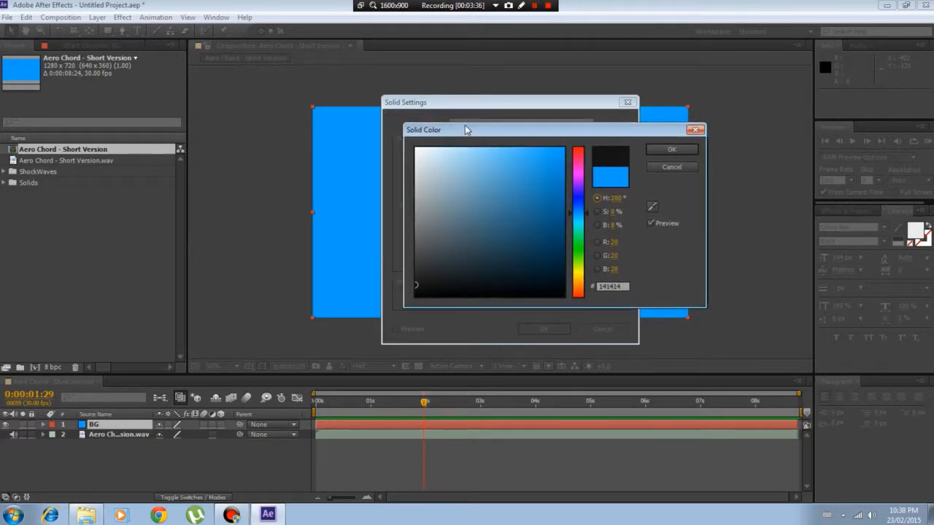
# Set the new solid's colour to near-black with red, green and blue all at 10
pyautogui.click(610, 241)
pyautogui.write('10')
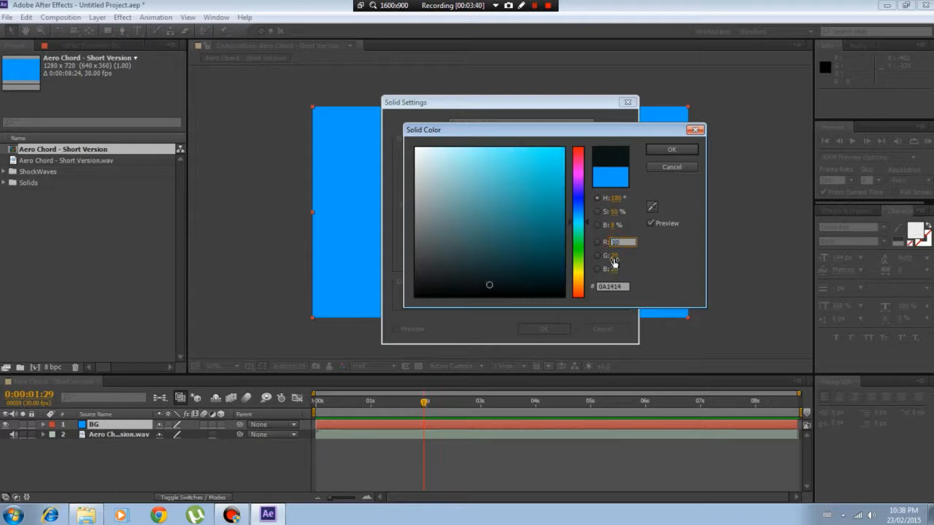
pyautogui.press('Tab')
pyautogui.write('10')
pyautogui.press('Tab')
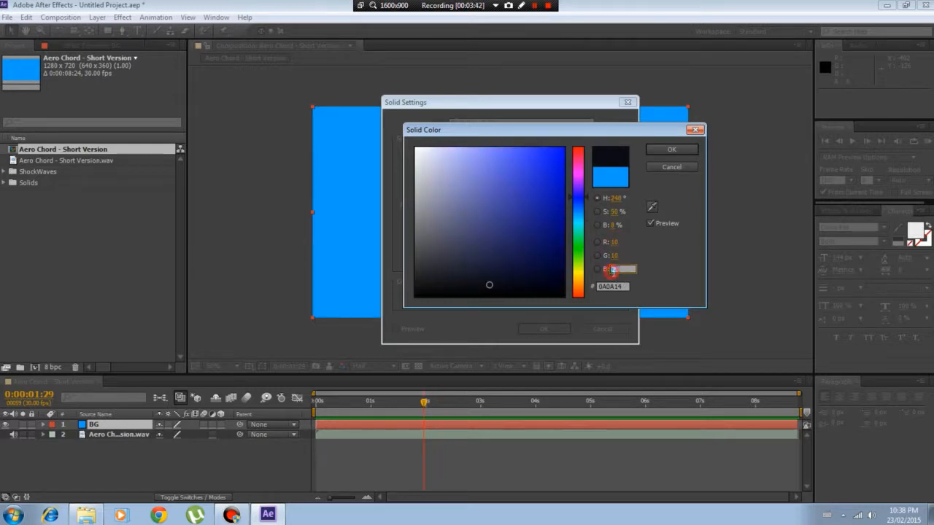
pyautogui.write('10')
pyautogui.click(664, 275)
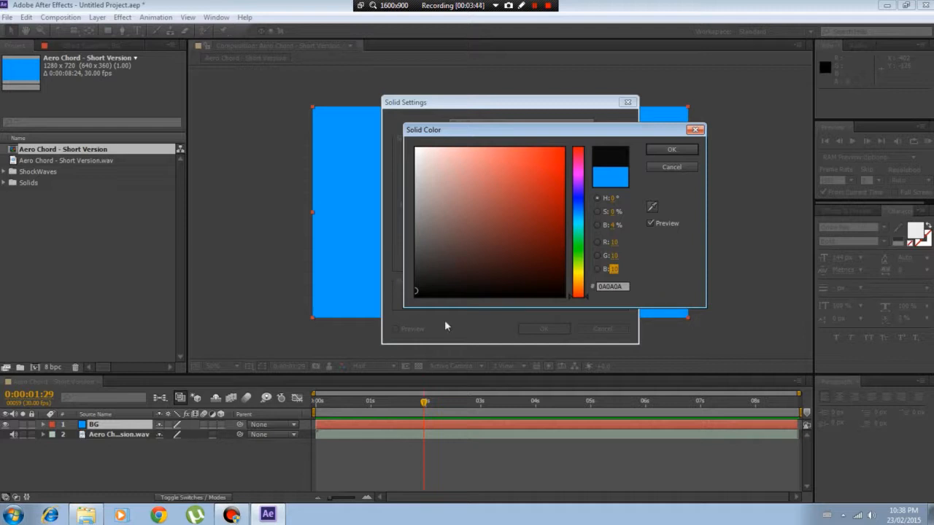
# Try a brighter gray for the solid's colour, and set its brightness back to 4%
pyautogui.moveTo(606, 130); pyautogui.dragTo(582, 119)
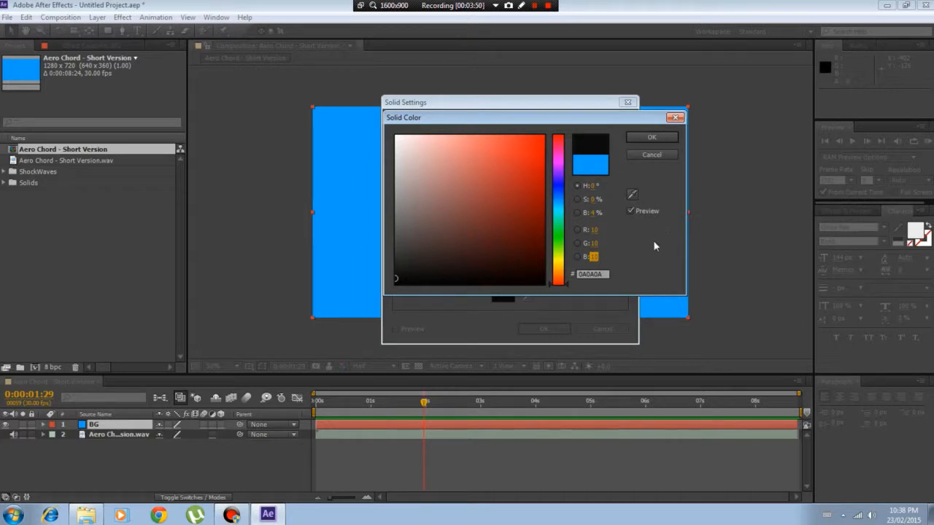
pyautogui.moveTo(503, 117)
pyautogui.mouseDown()
pyautogui.moveTo(530, 147)
pyautogui.moveTo(514, 119)
pyautogui.mouseUp()
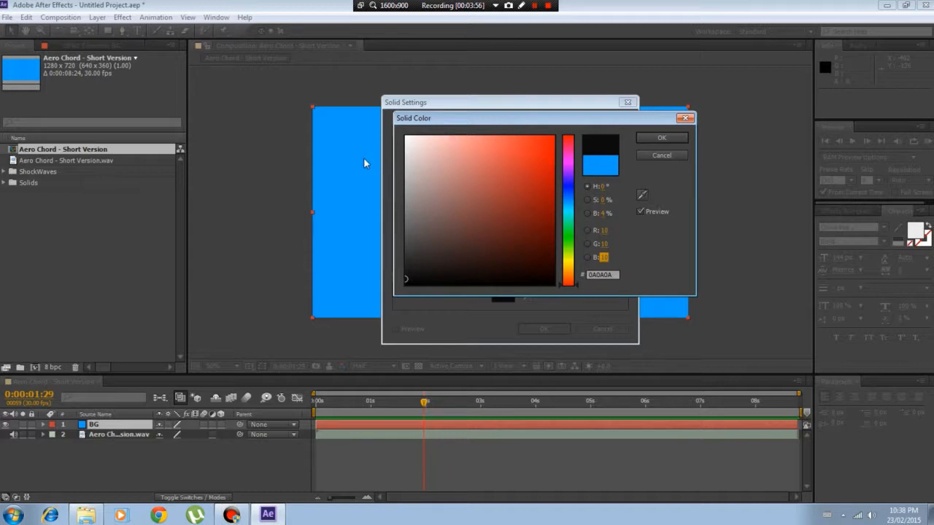
pyautogui.moveTo(457, 121); pyautogui.dragTo(446, 127)
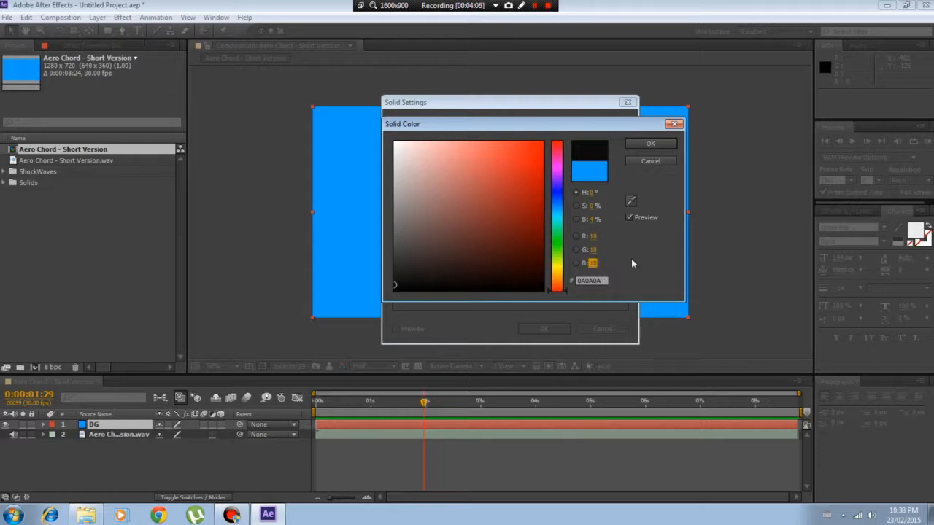
pyautogui.moveTo(592, 219)
pyautogui.mouseDown()
pyautogui.moveTo(617, 222)
pyautogui.moveTo(593, 219)
pyautogui.mouseUp()
pyautogui.click(593, 219)
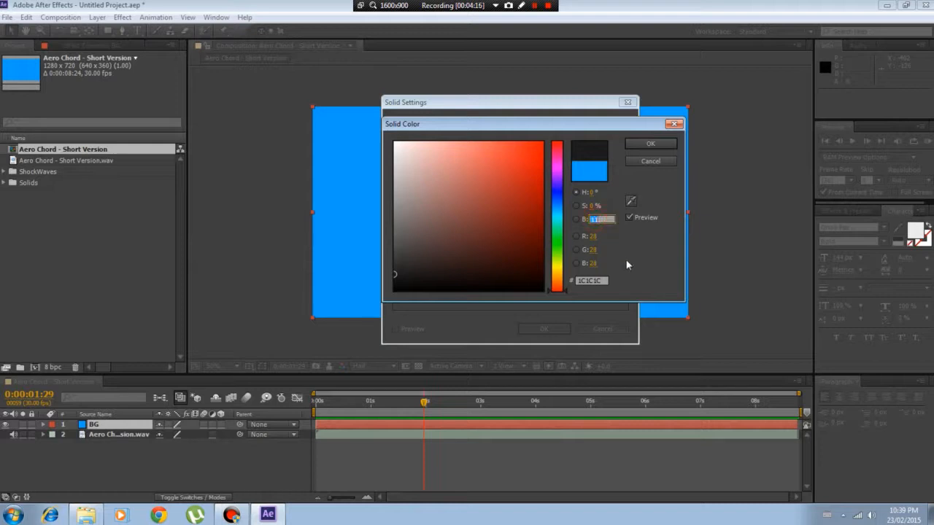
pyautogui.write('4')
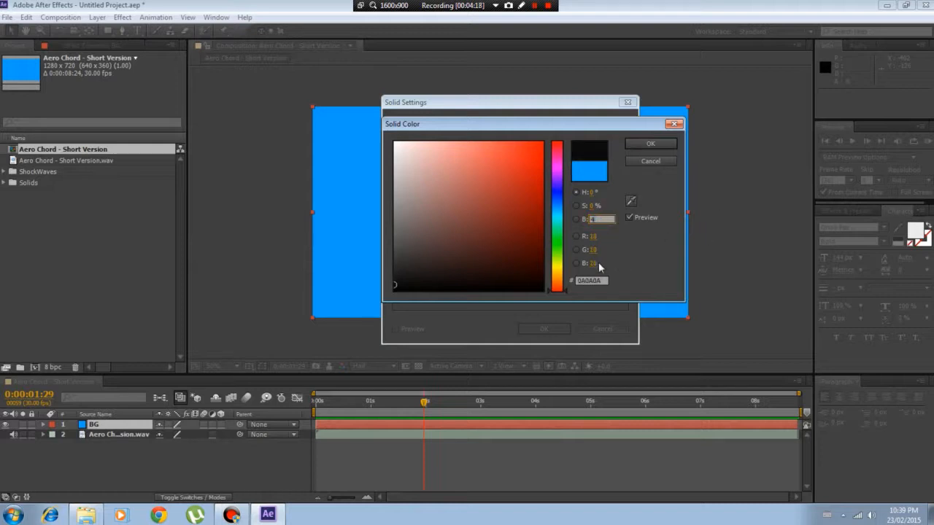
pyautogui.click(619, 261)
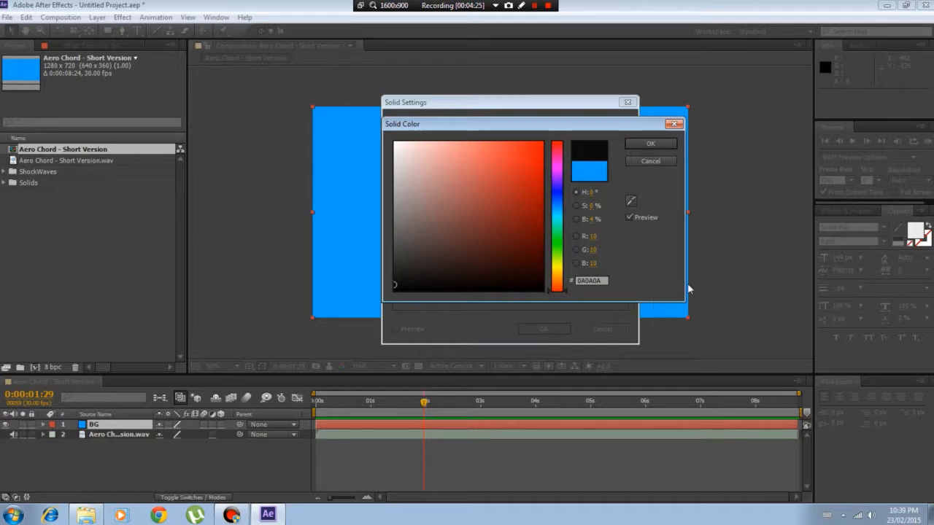
# Accept the near-black colour, name the solid Vinyette, lock its aspect ratio to 16:9 and create the 1280 x 720 px layer
pyautogui.click(652, 144)
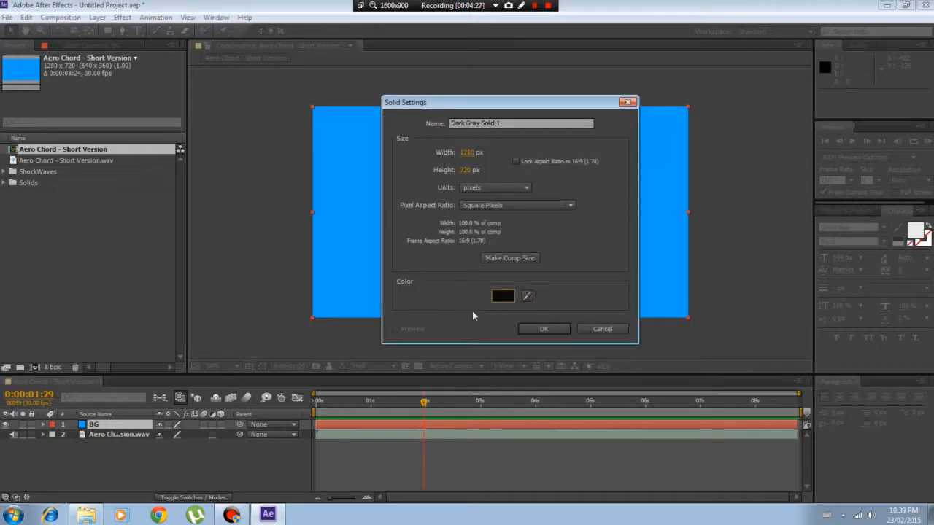
pyautogui.click(511, 122)
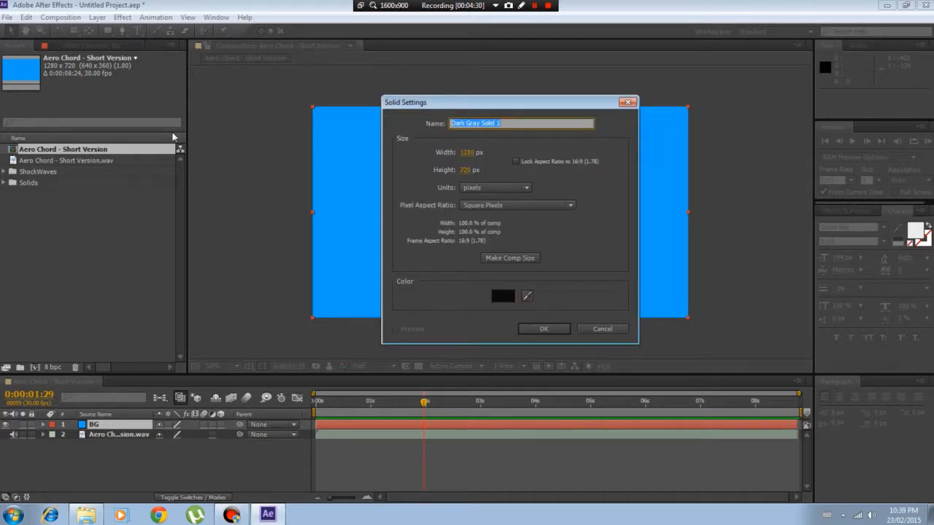
pyautogui.write('Vinyette')
pyautogui.click(516, 161)
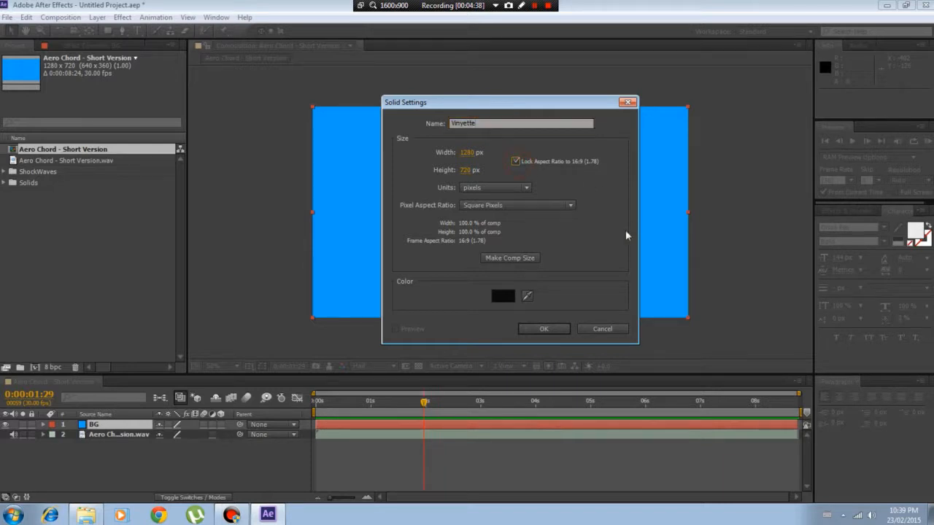
pyautogui.click(546, 329)
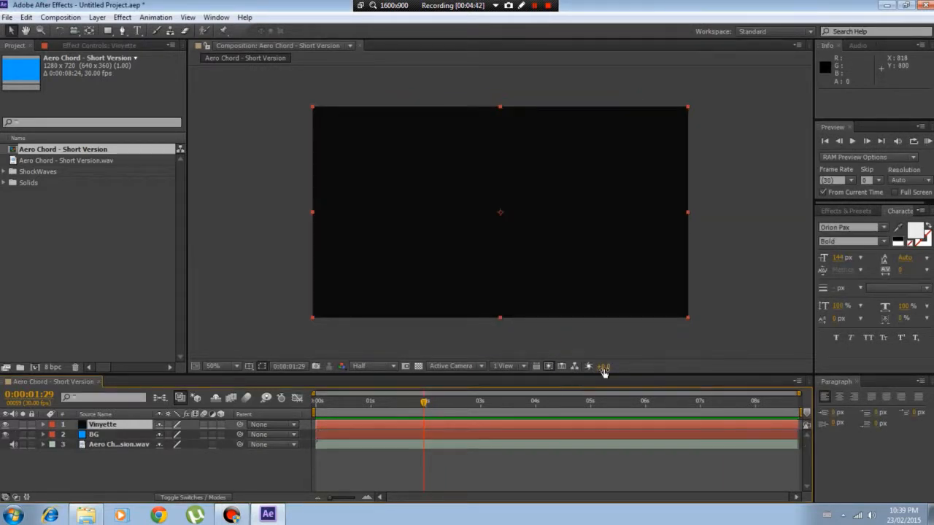
pyautogui.rightClick(107, 431)
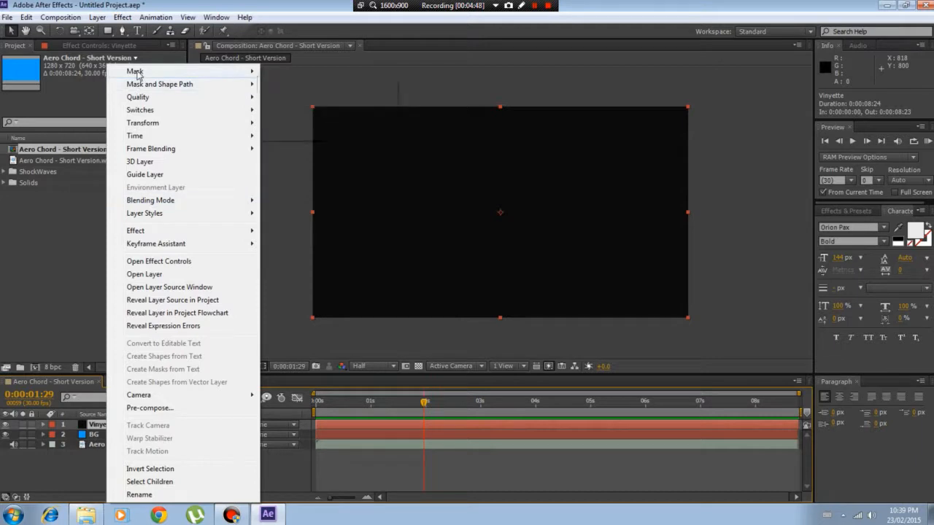
pyautogui.moveTo(137, 74)
pyautogui.click(137, 3)
# Draw an elliptical mask on the Vinyette layer, outward from the composition's centre to about the full frame size
pyautogui.click(109, 31)
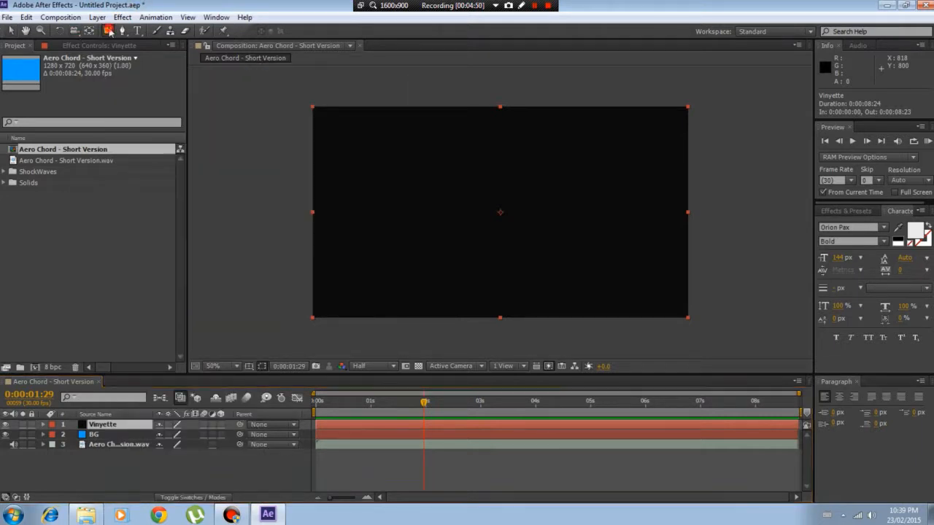
pyautogui.moveTo(109, 31); pyautogui.dragTo(149, 70)
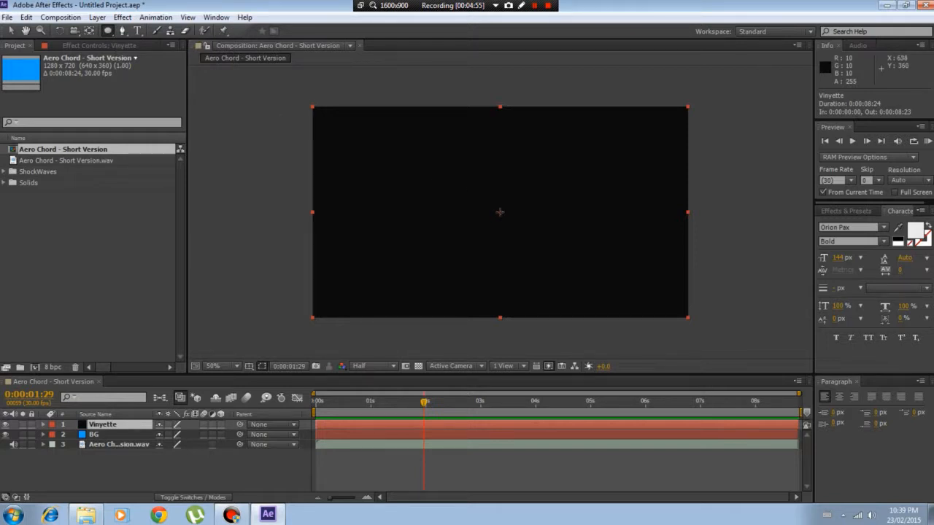
pyautogui.moveTo(500, 211); pyautogui.dragTo(689, 317)
pyautogui.press('ctrl')
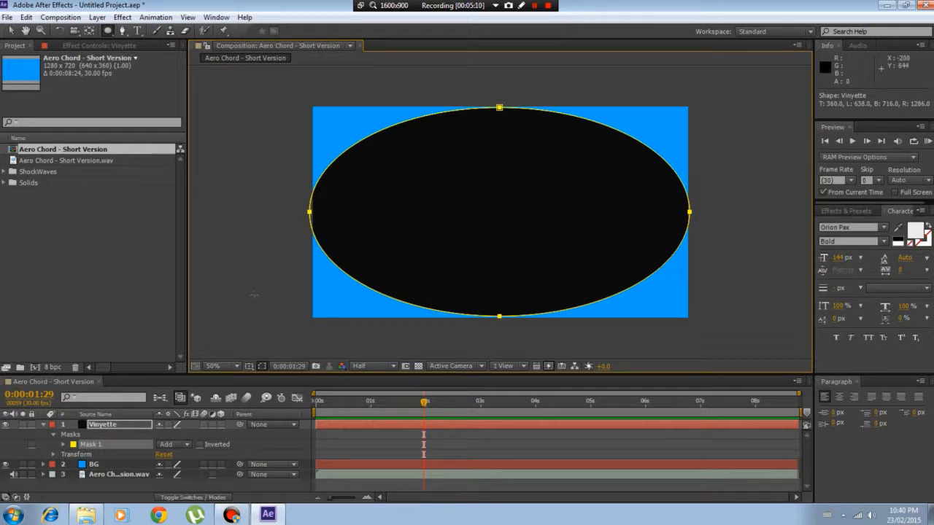
# Feather the Vinyette layer's elliptical mask by 396 pixels and change its mode to Subtract
pyautogui.click(62, 448)
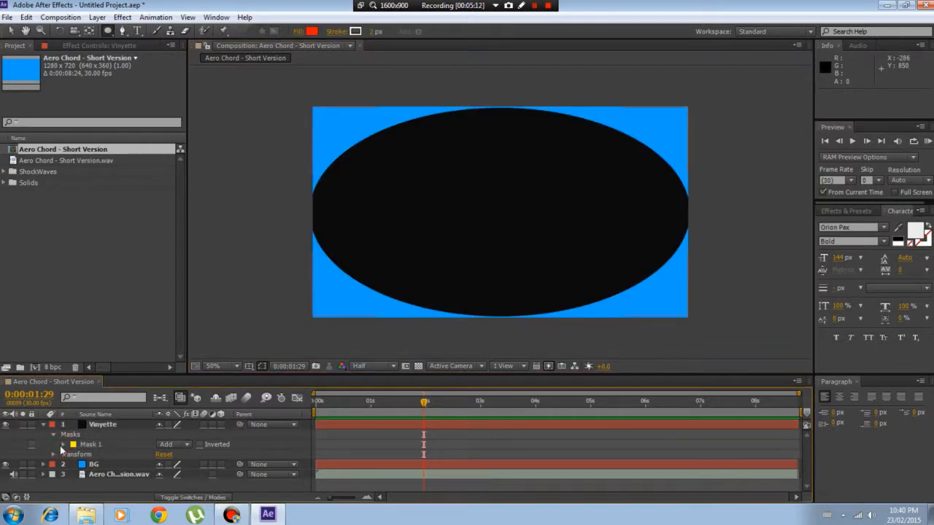
pyautogui.click(64, 445)
pyautogui.click(101, 466)
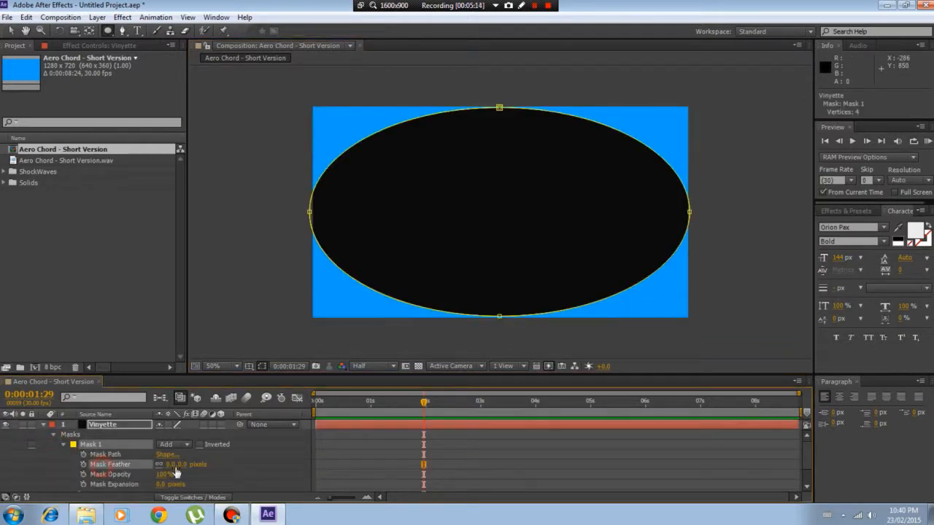
pyautogui.moveTo(183, 470); pyautogui.dragTo(394, 445)
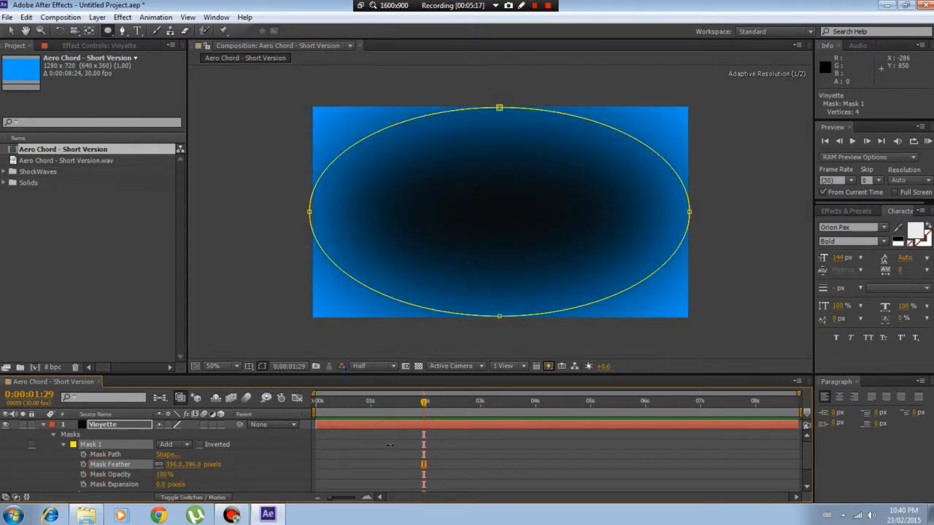
pyautogui.click(167, 436)
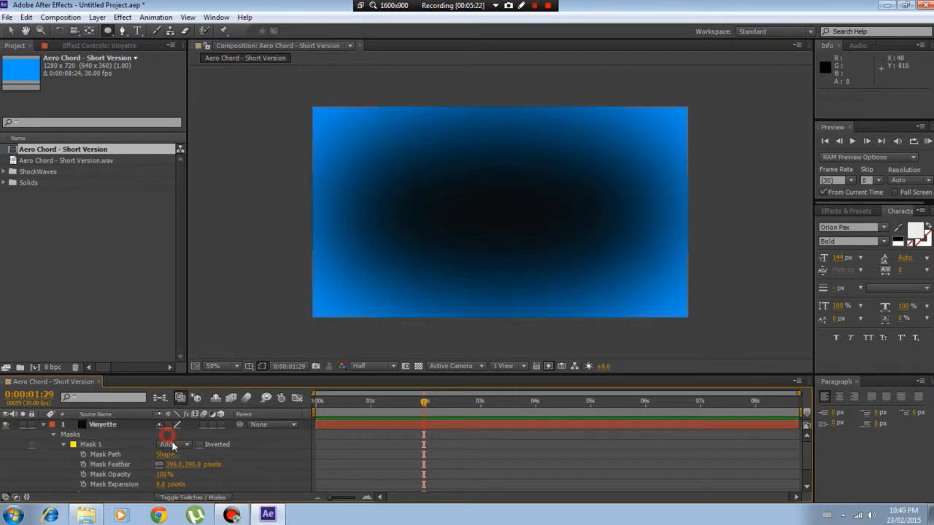
pyautogui.click(173, 443)
pyautogui.click(188, 380)
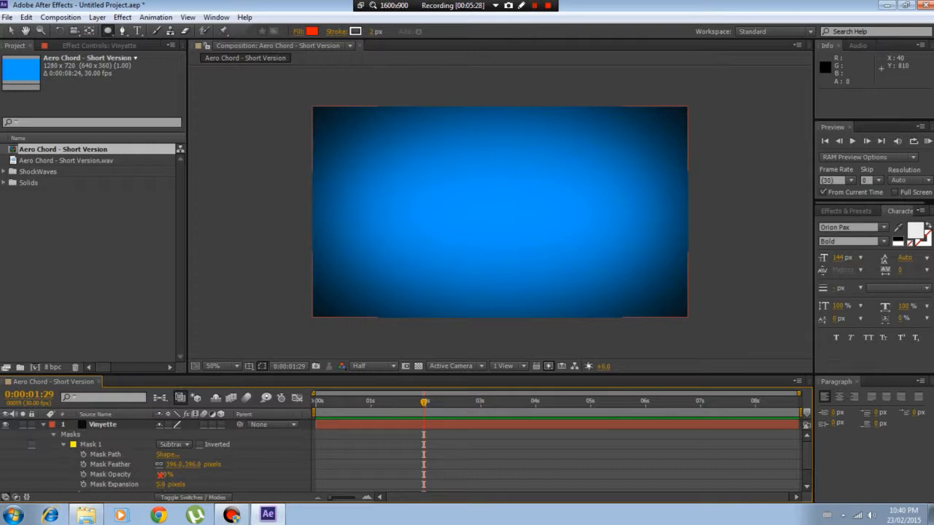
# Lower the opacity of the Vinyette layer's mask slightly and collapse the layer's properties
pyautogui.moveTo(159, 475); pyautogui.dragTo(150, 475)
pyautogui.click(52, 428)
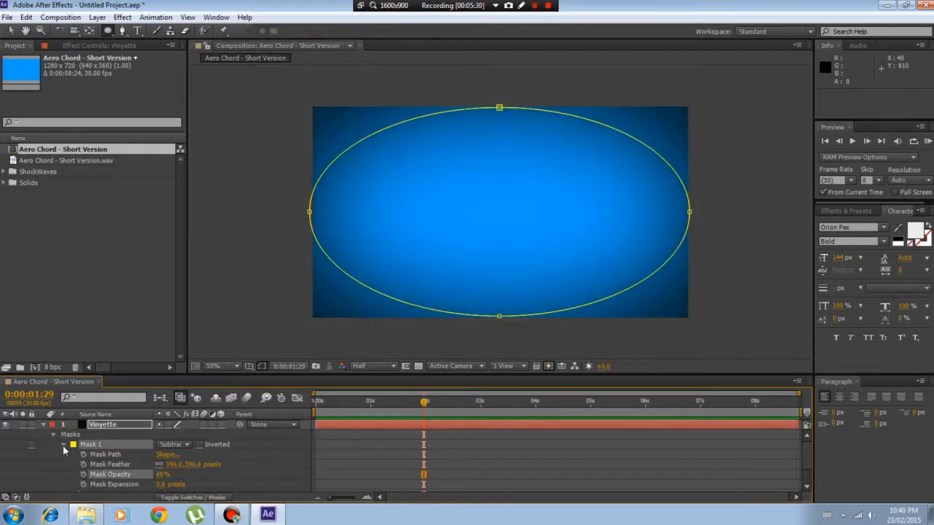
pyautogui.click(63, 445)
pyautogui.click(53, 434)
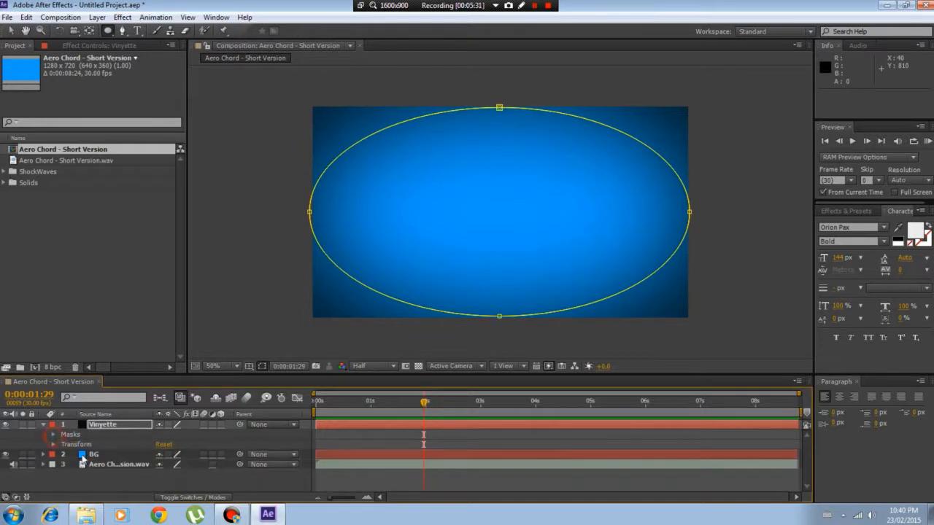
pyautogui.click(42, 426)
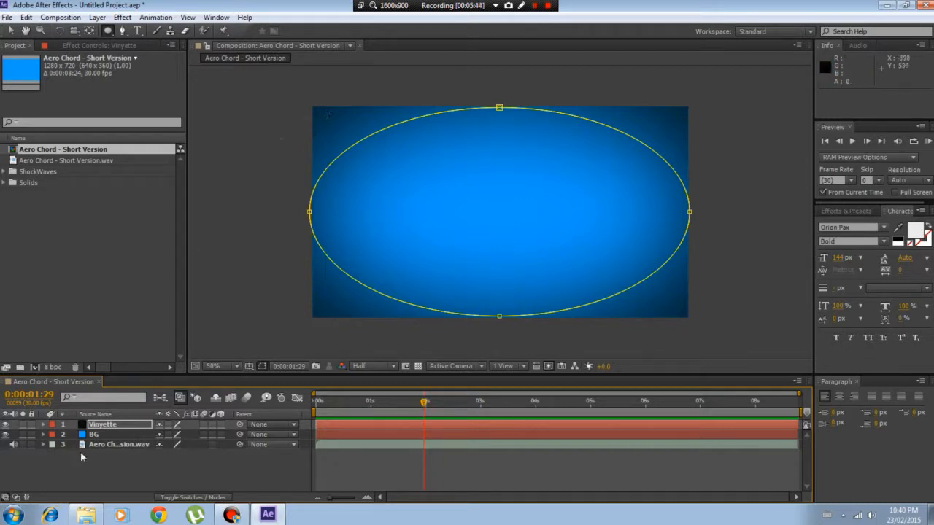
# Set the opacity of the Vinyette layer's mask to 100%
pyautogui.click(42, 425)
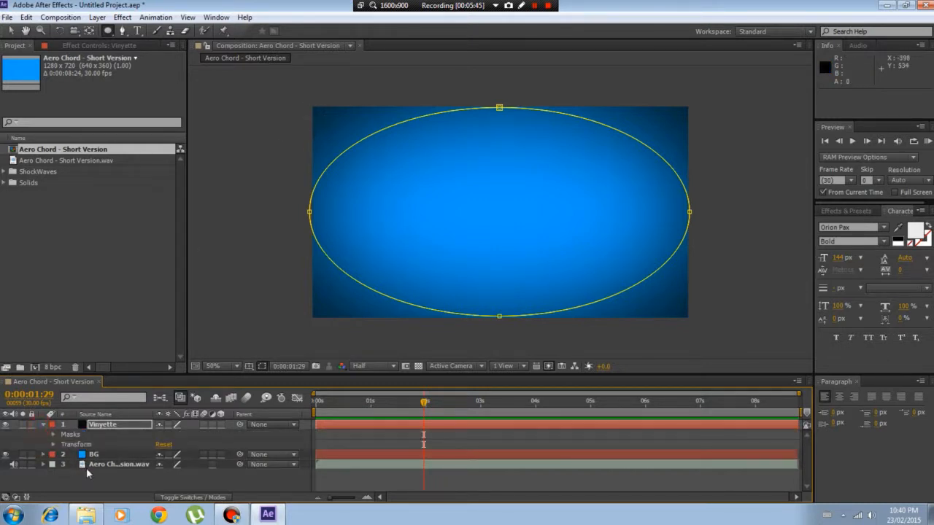
pyautogui.click(53, 435)
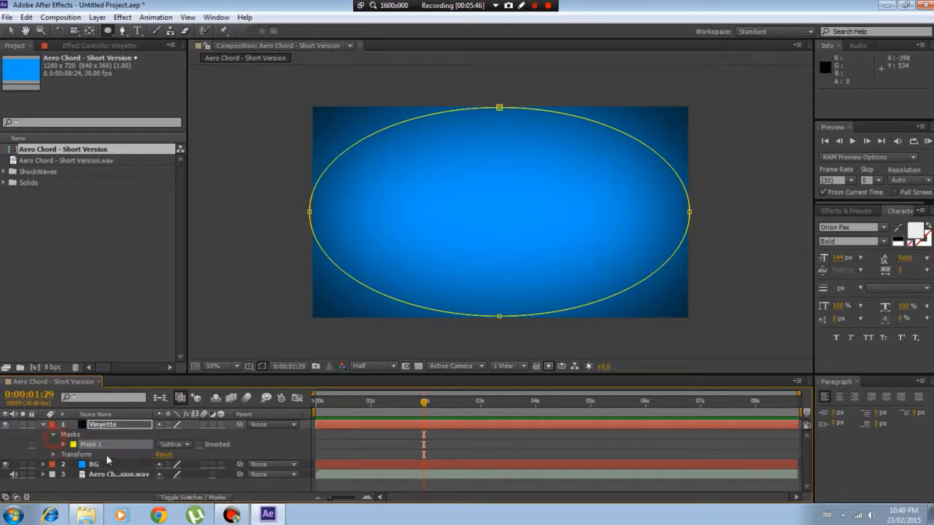
pyautogui.click(62, 445)
pyautogui.click(165, 474)
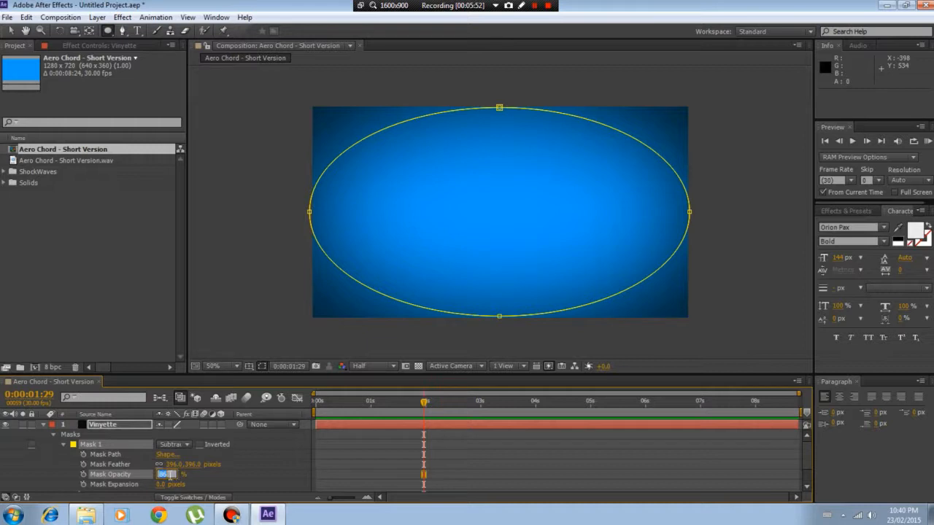
pyautogui.write('100')
pyautogui.press('Return')
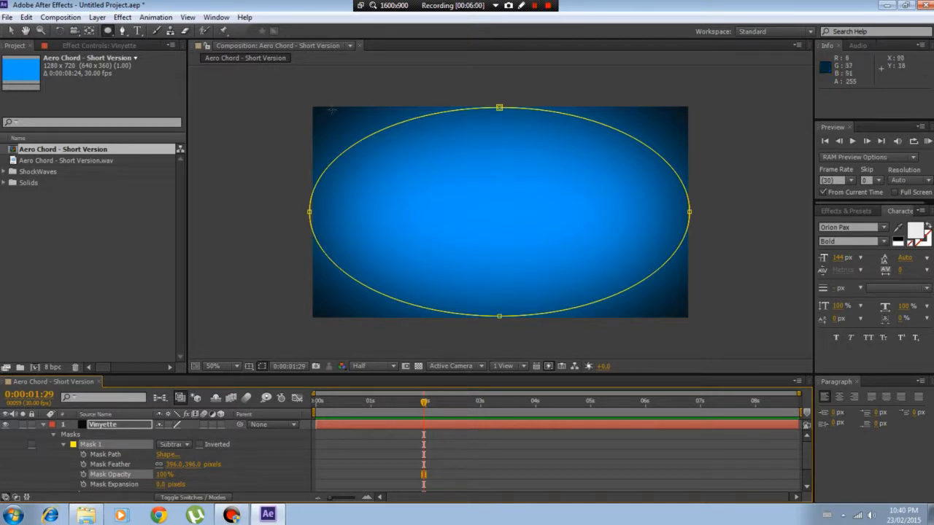
# Hide the mask outline in the composition view and set the Vinyette layer's mask opacity to 86%
pyautogui.scroll(-1, 222, 400)
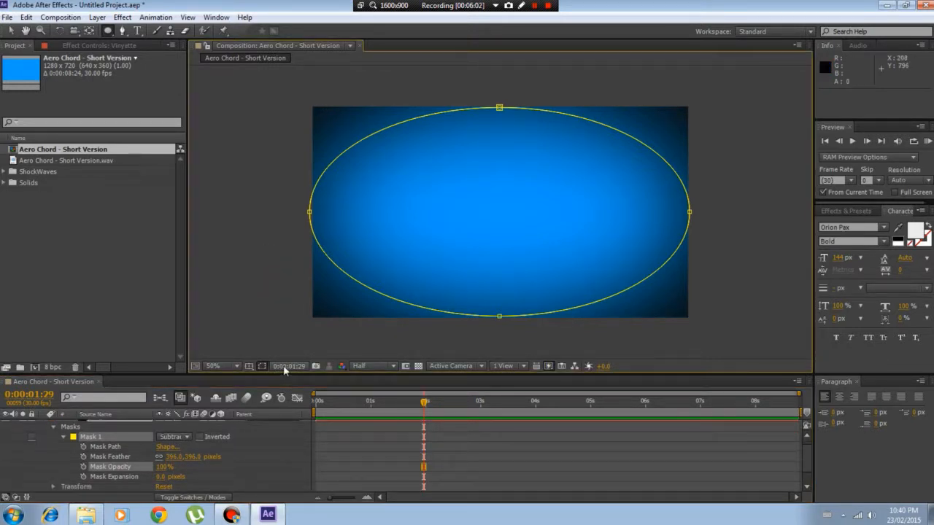
pyautogui.click(262, 366)
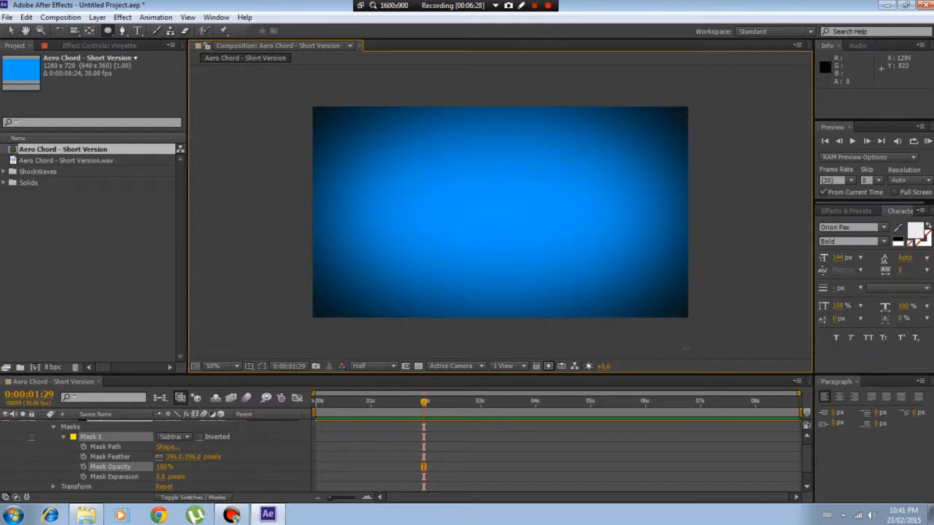
pyautogui.click(162, 466)
pyautogui.write('65')
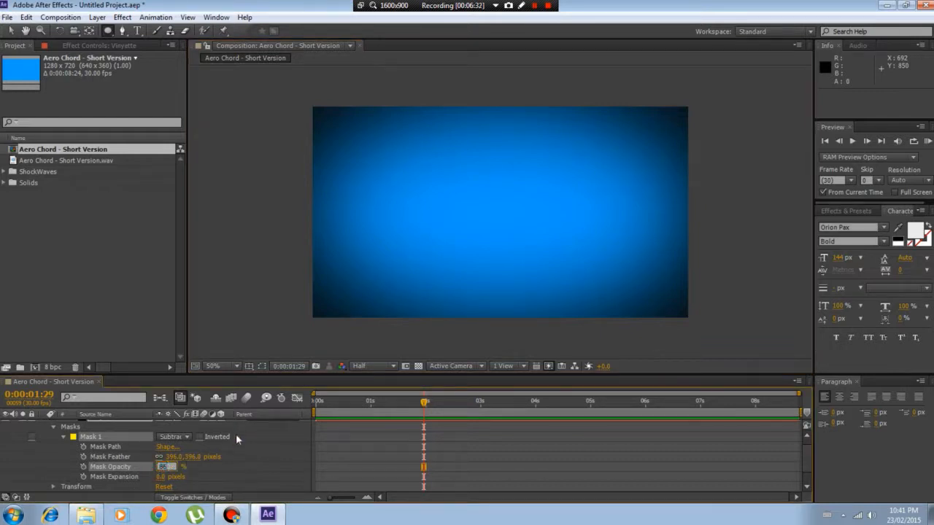
pyautogui.click(246, 455)
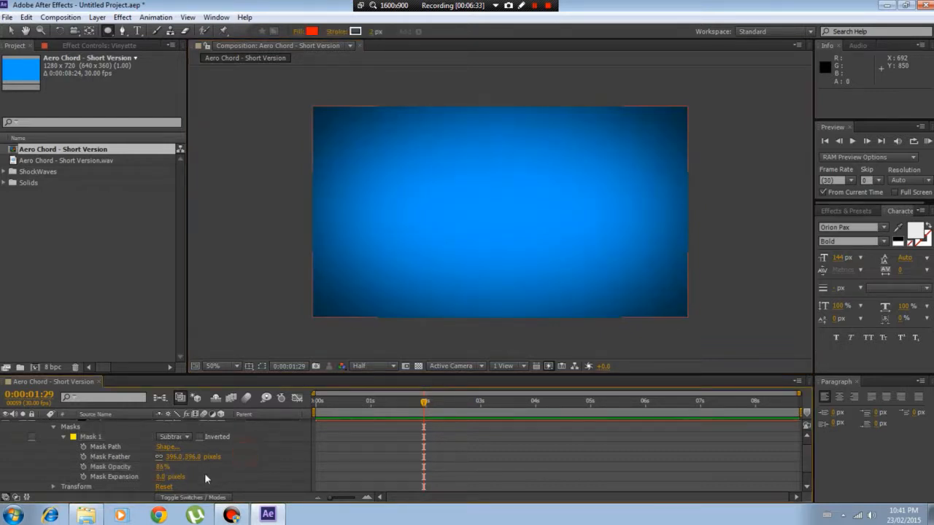
# Collapse the mask settings and all properties of the Vinyette layer in the timeline
pyautogui.click(64, 436)
pyautogui.click(45, 425)
pyautogui.click(44, 429)
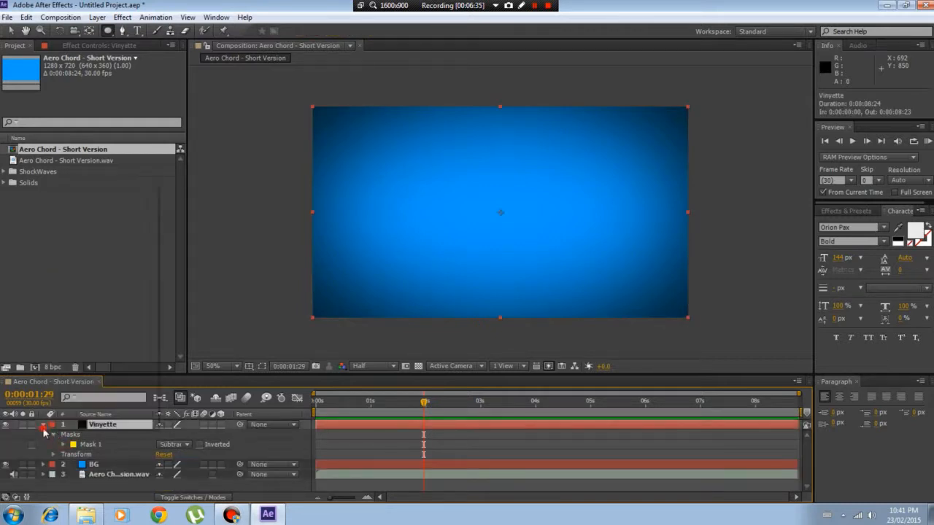
pyautogui.click(43, 426)
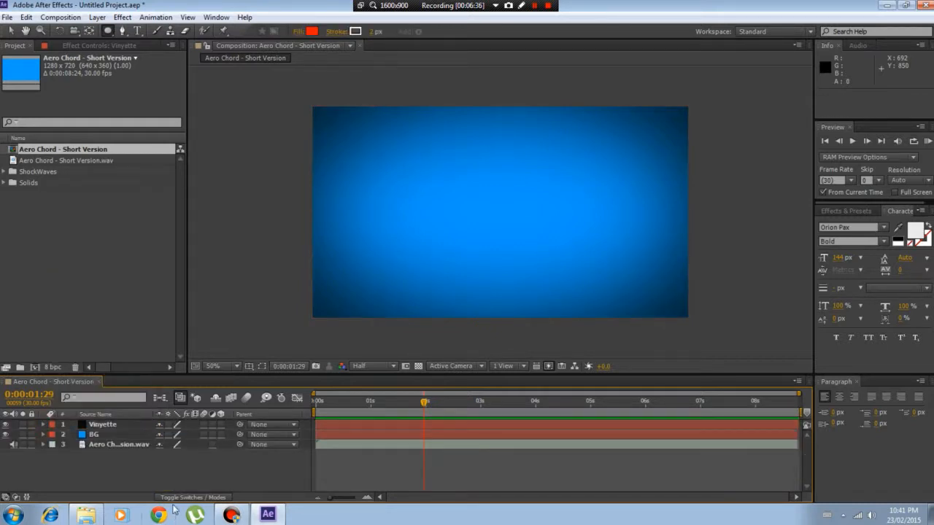
# Pre-compose the Vinyette and BG layers together into a new composition named BG
pyautogui.click(92, 435)
pyautogui.keyDown('ctrl'); pyautogui.click(106, 426); pyautogui.keyUp('ctrl')
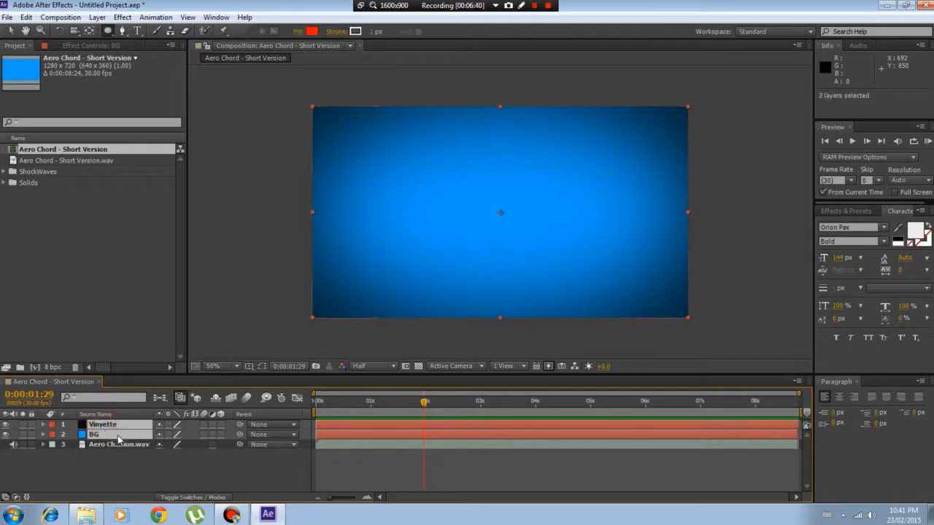
pyautogui.rightClick(113, 435)
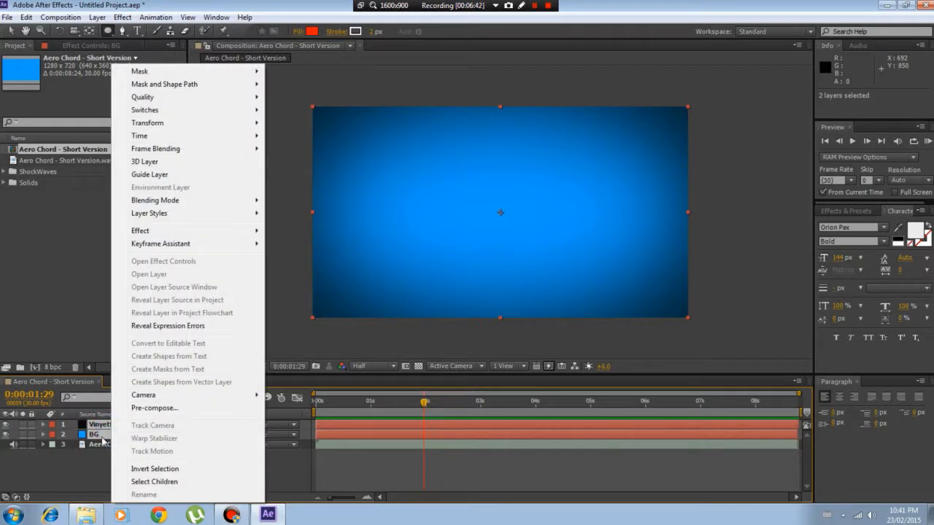
pyautogui.click(101, 440)
pyautogui.click(97, 453)
pyautogui.click(106, 436)
pyautogui.keyDown('ctrl'); pyautogui.click(111, 426); pyautogui.keyUp('ctrl')
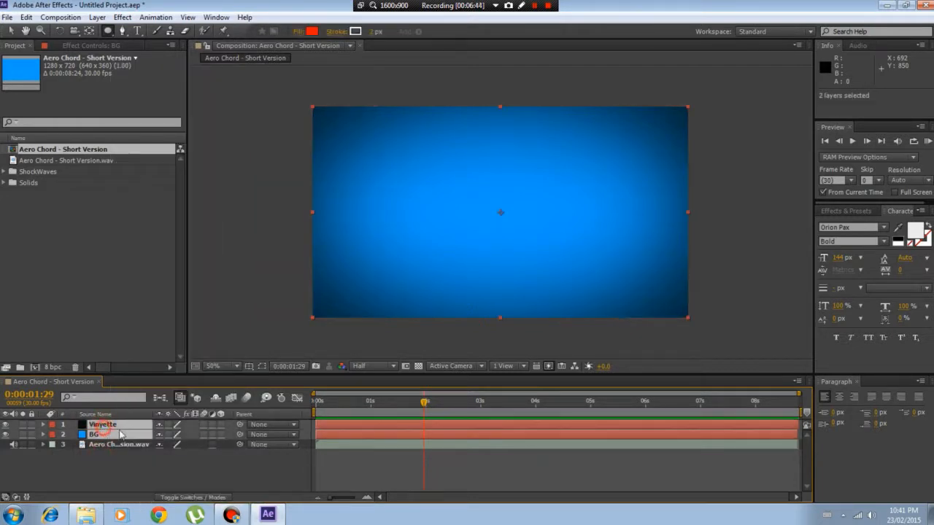
pyautogui.rightClick(103, 430)
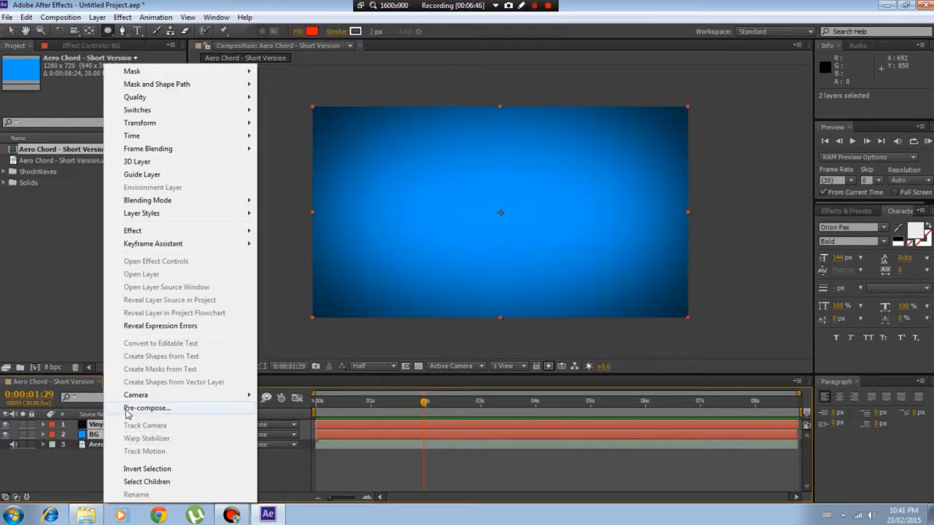
pyautogui.click(129, 410)
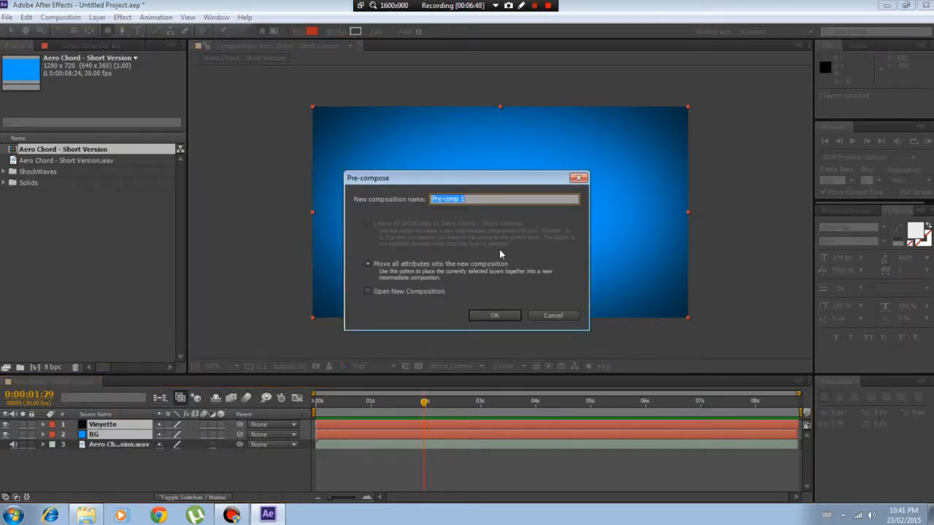
pyautogui.write('BG')
pyautogui.click(492, 316)
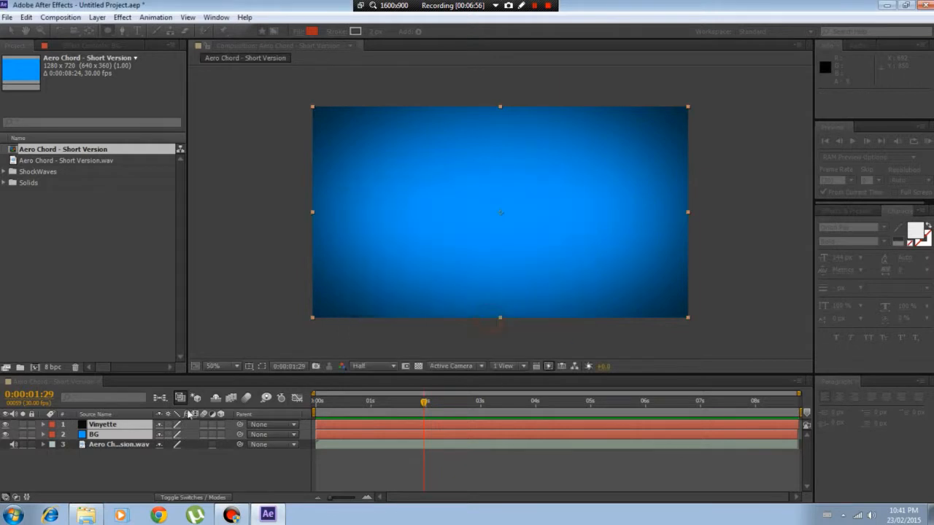
# Open the BG pre-composition, try a Gradient Overlay layer style on its blue BG layer, and delete the style again
pyautogui.doubleClick(121, 424)
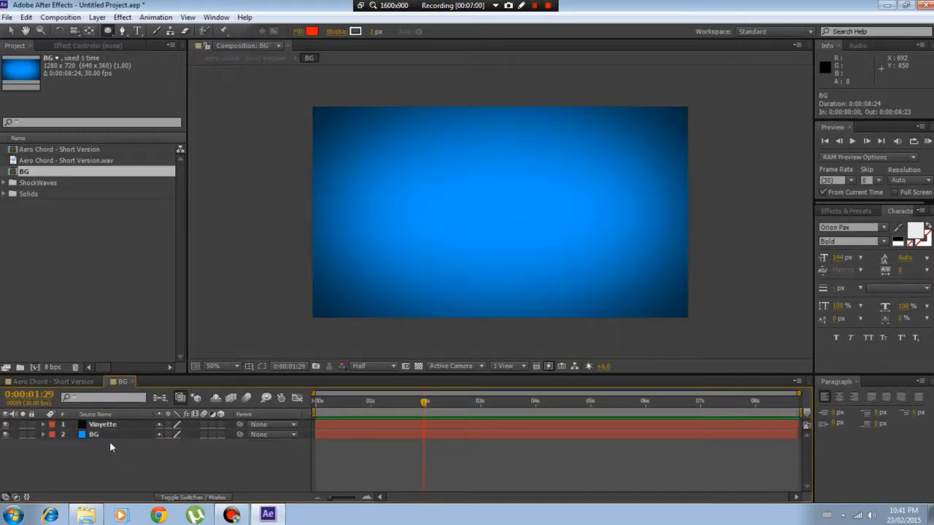
pyautogui.click(94, 434)
pyautogui.rightClick(94, 434)
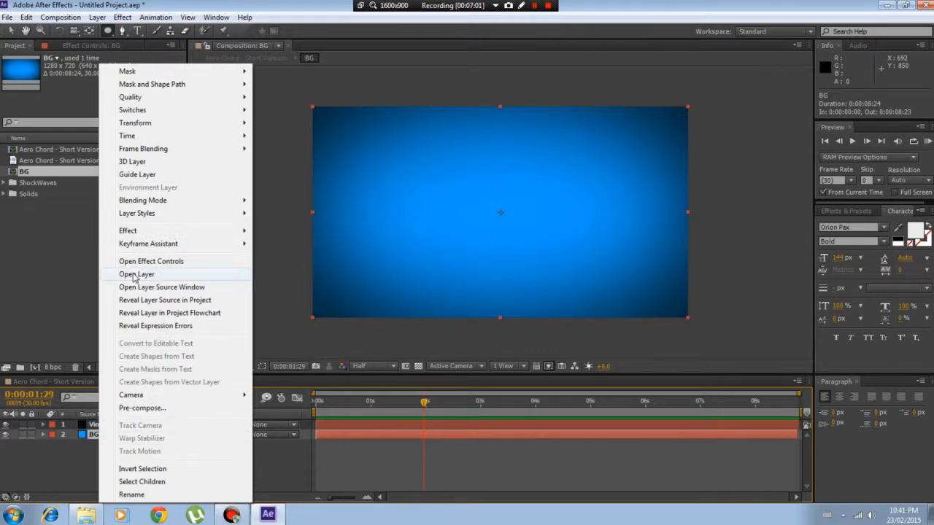
pyautogui.moveTo(234, 217)
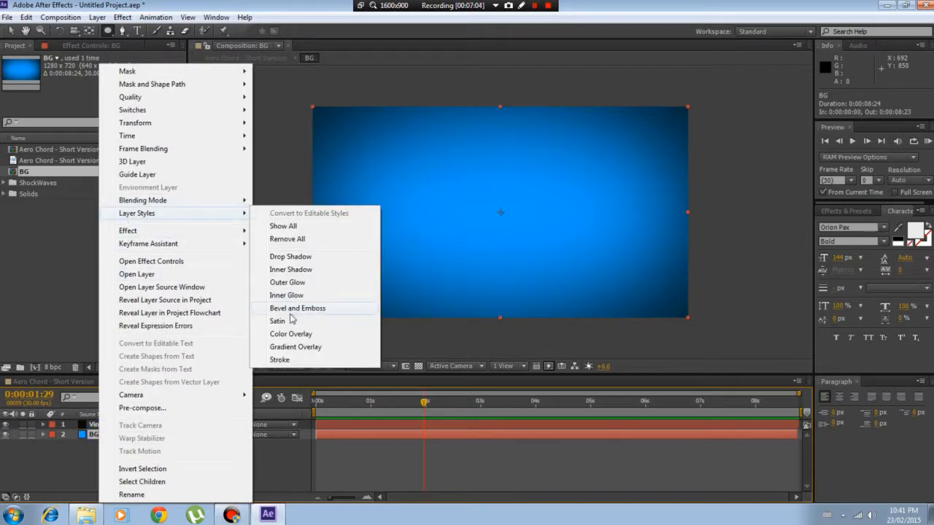
pyautogui.click(295, 347)
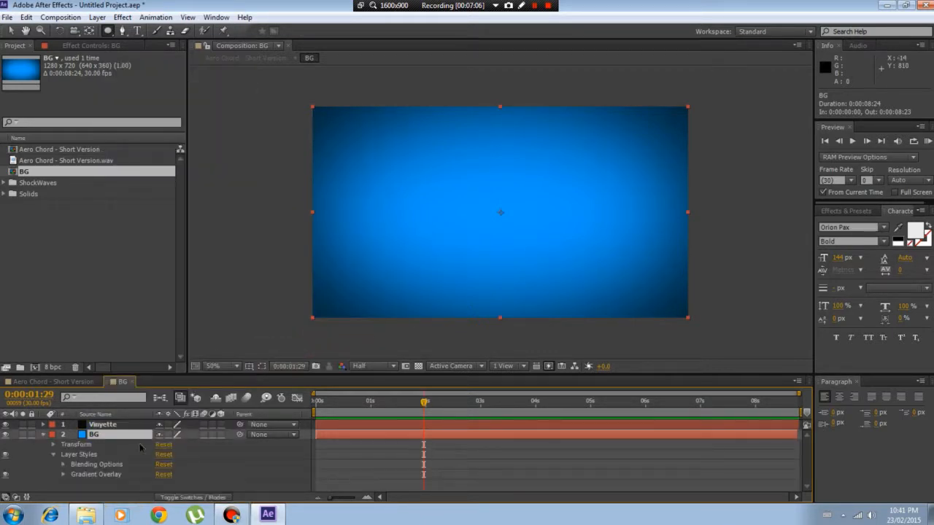
pyautogui.click(100, 436)
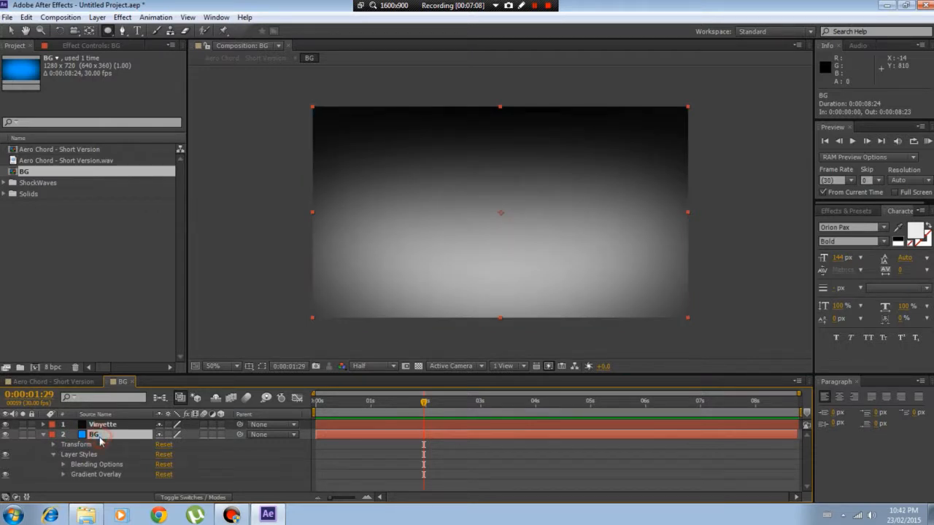
pyautogui.click(69, 455)
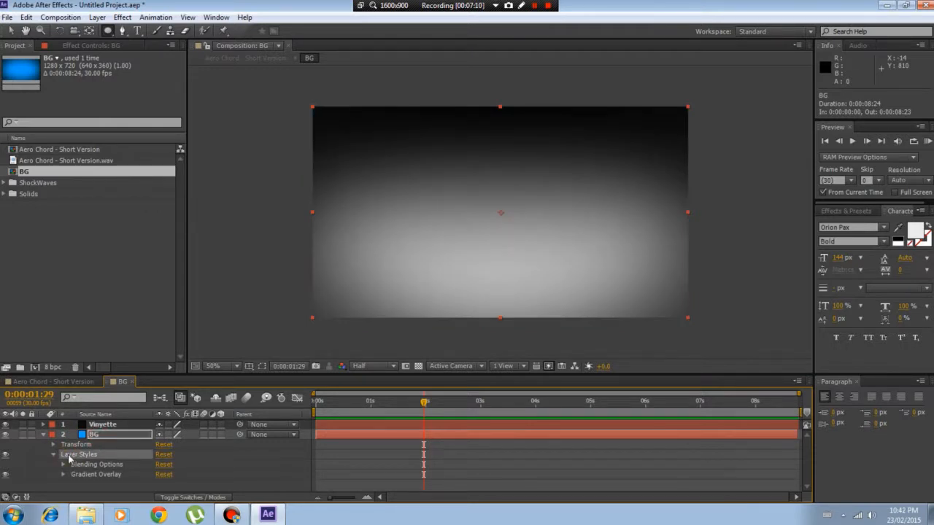
pyautogui.press('Delete')
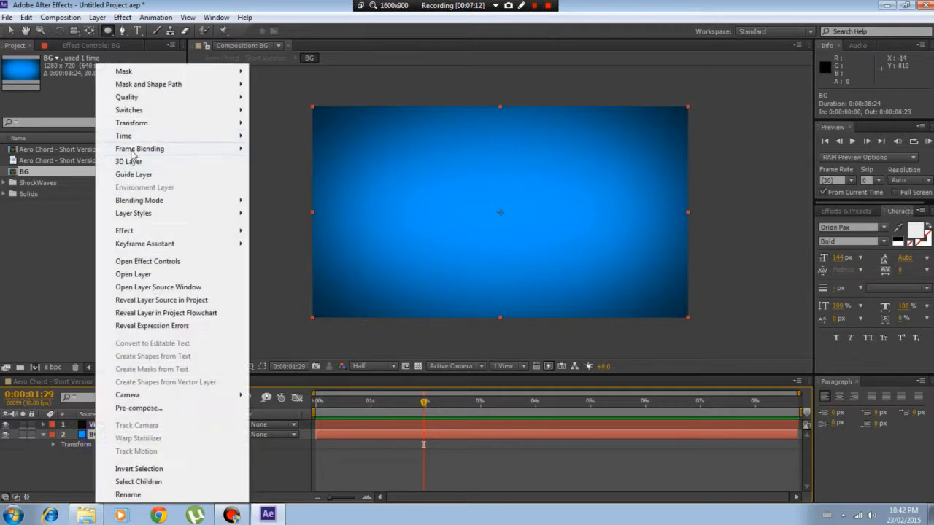
# Add a Color Overlay layer style to the BG layer and try amber and turquoise as its colour, cancelling the colour change
pyautogui.moveTo(135, 213)
pyautogui.click(270, 333)
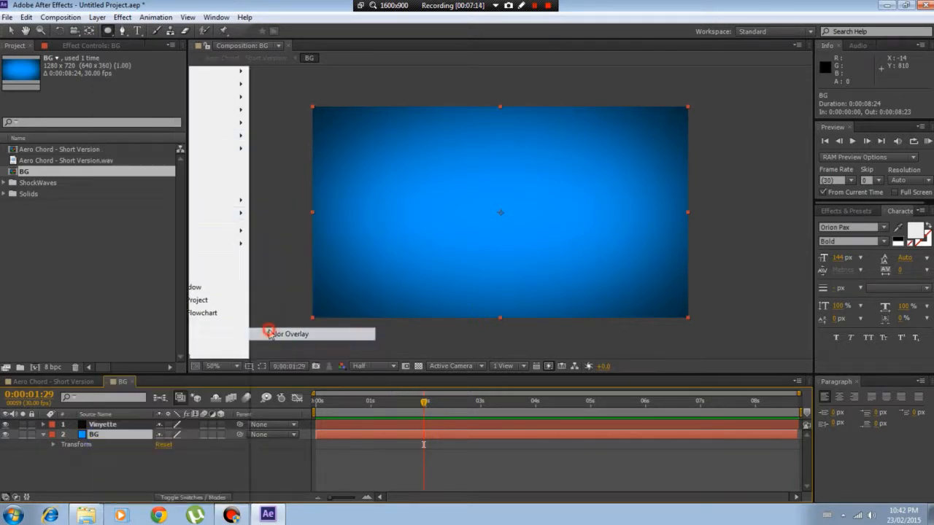
pyautogui.click(63, 474)
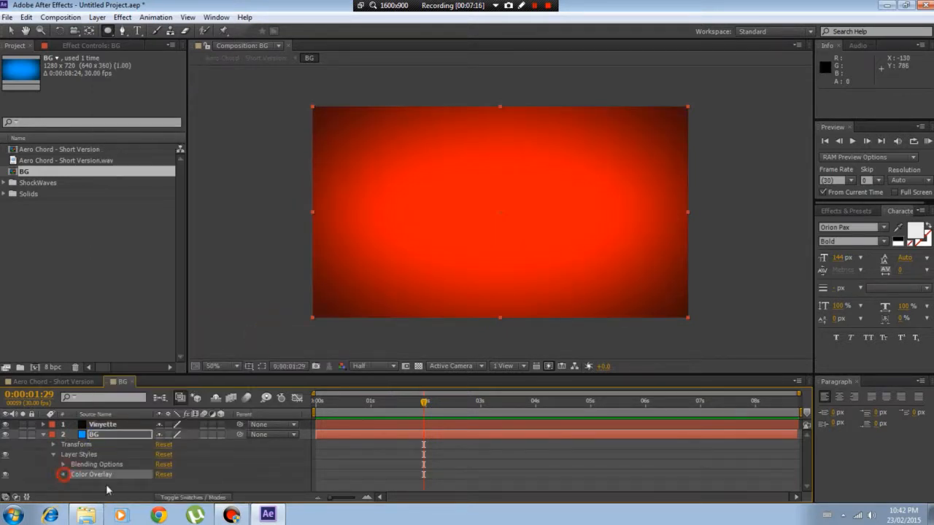
pyautogui.click(162, 478)
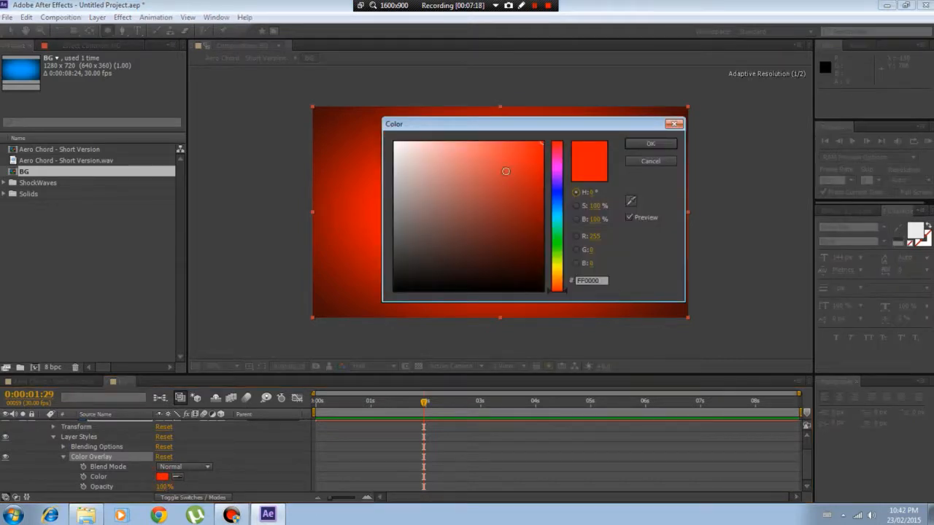
pyautogui.click(560, 252)
pyautogui.moveTo(562, 255); pyautogui.dragTo(569, 278)
pyautogui.moveTo(541, 124); pyautogui.dragTo(785, 83)
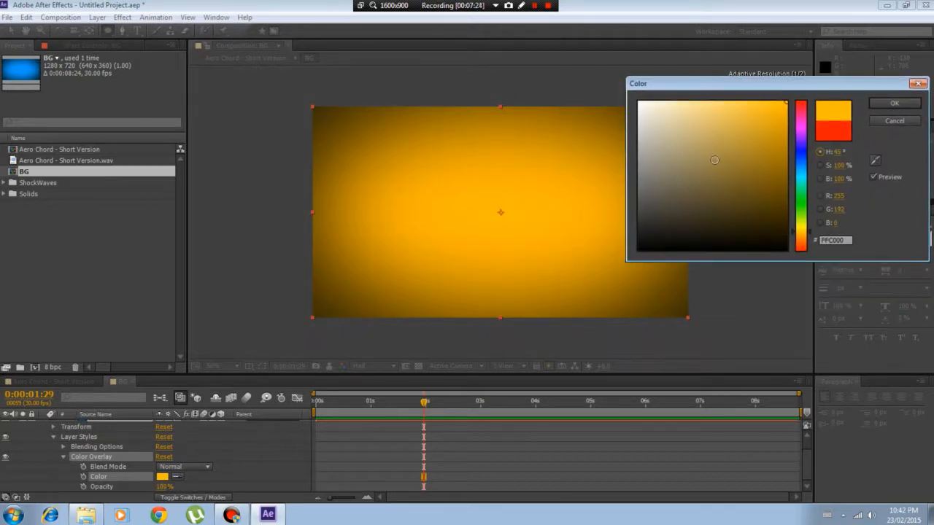
pyautogui.moveTo(794, 225); pyautogui.dragTo(807, 184)
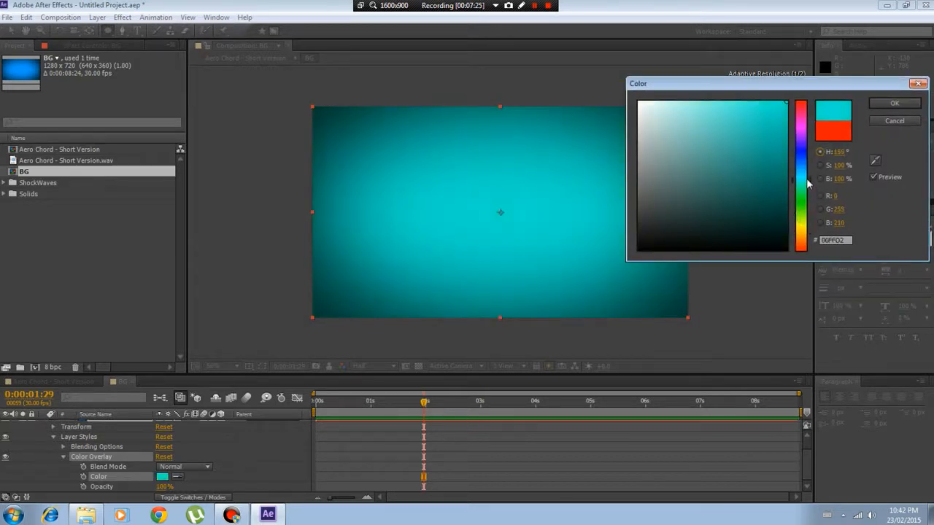
pyautogui.click(895, 121)
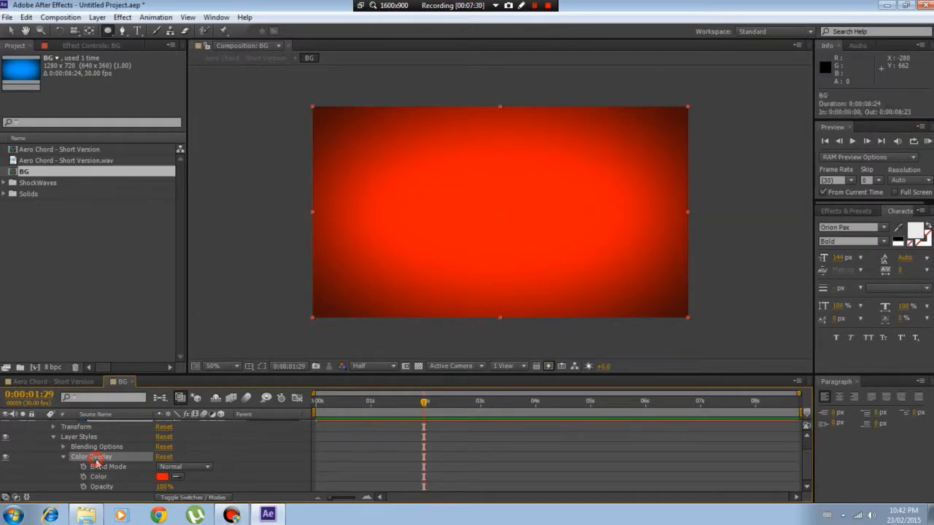
# Delete the BG layer's layer styles and return to the Aero Chord - Short Version composition
pyautogui.click(79, 437)
pyautogui.press('Delete')
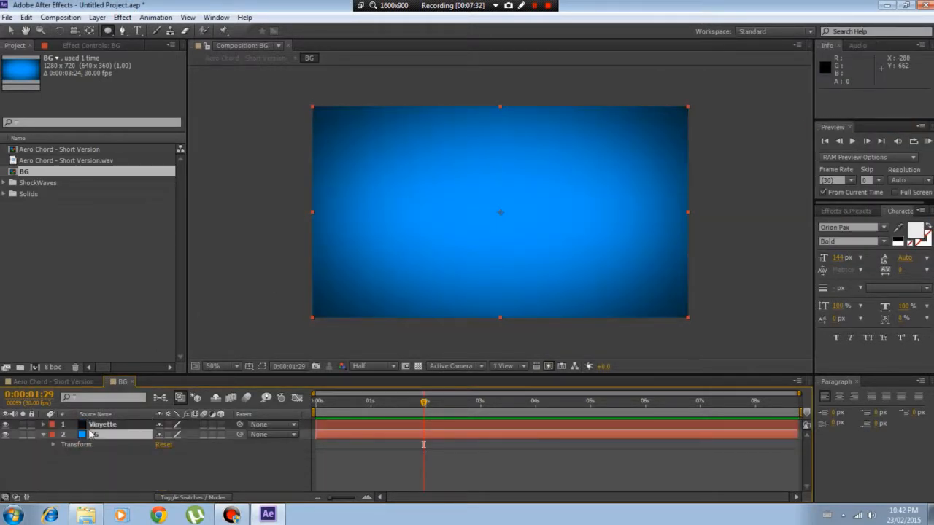
pyautogui.click(43, 434)
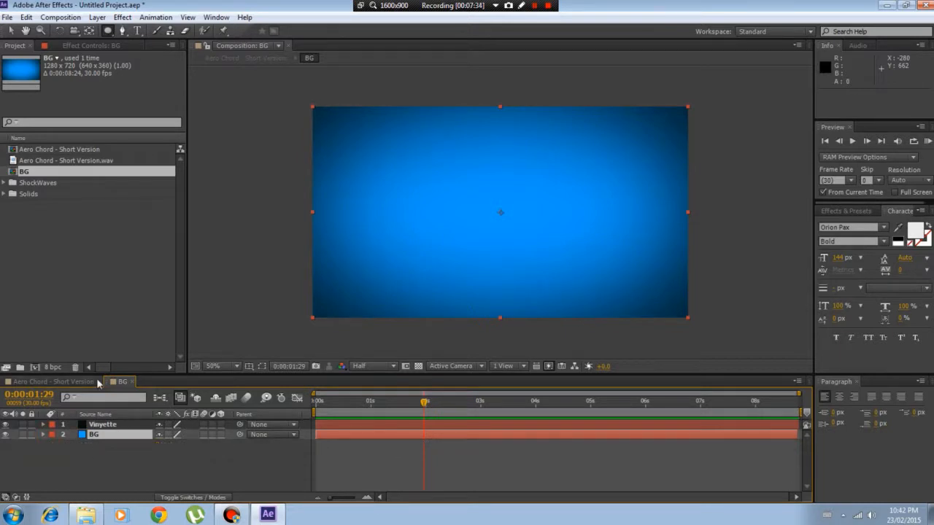
pyautogui.click(53, 381)
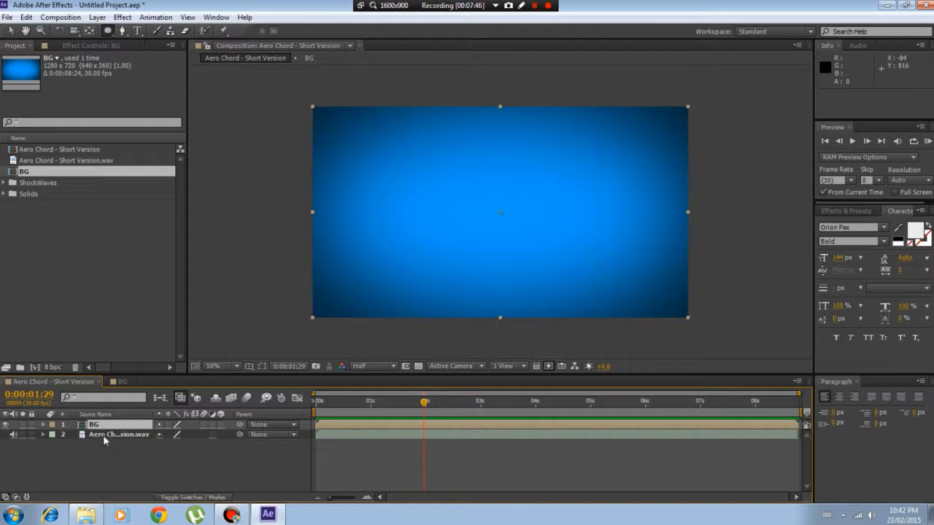
# Move the BG layer below the Aero Chord audio layer and reveal the audio layer's waveform
pyautogui.moveTo(122, 424); pyautogui.dragTo(128, 474)
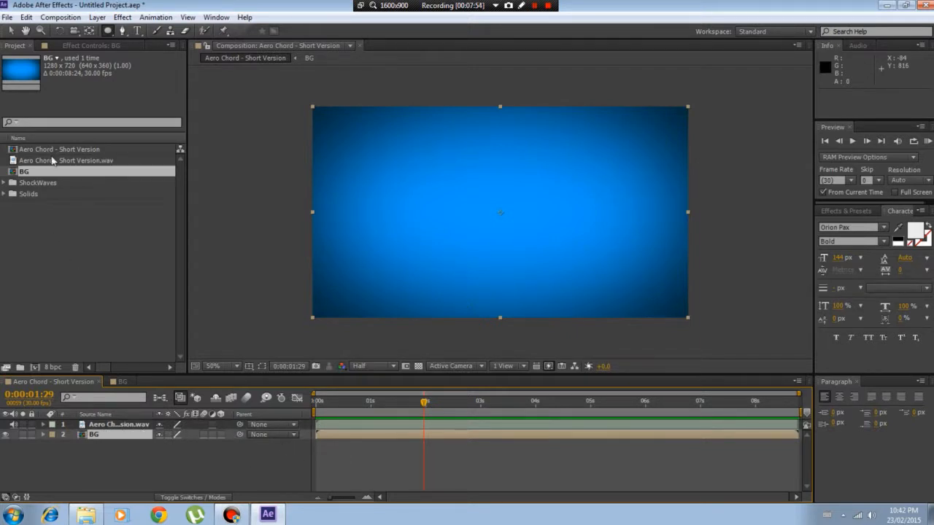
pyautogui.click(43, 425)
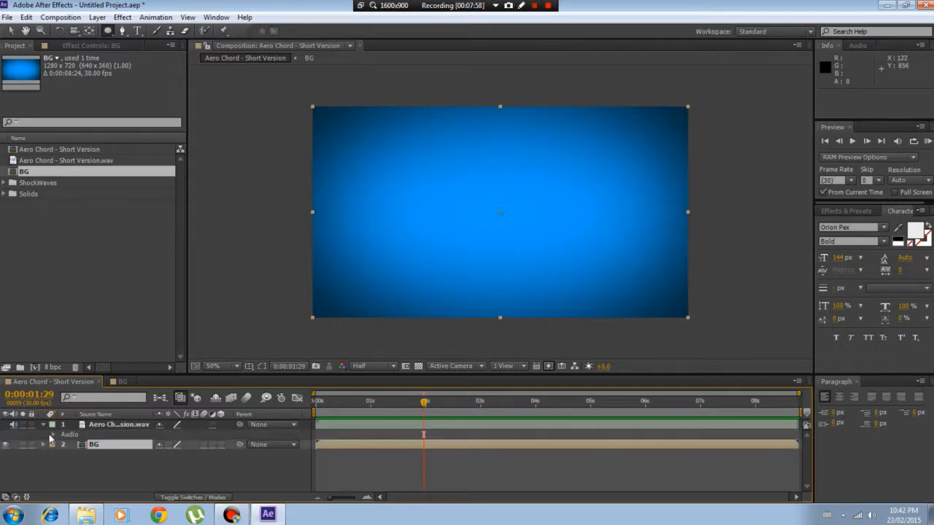
pyautogui.click(51, 435)
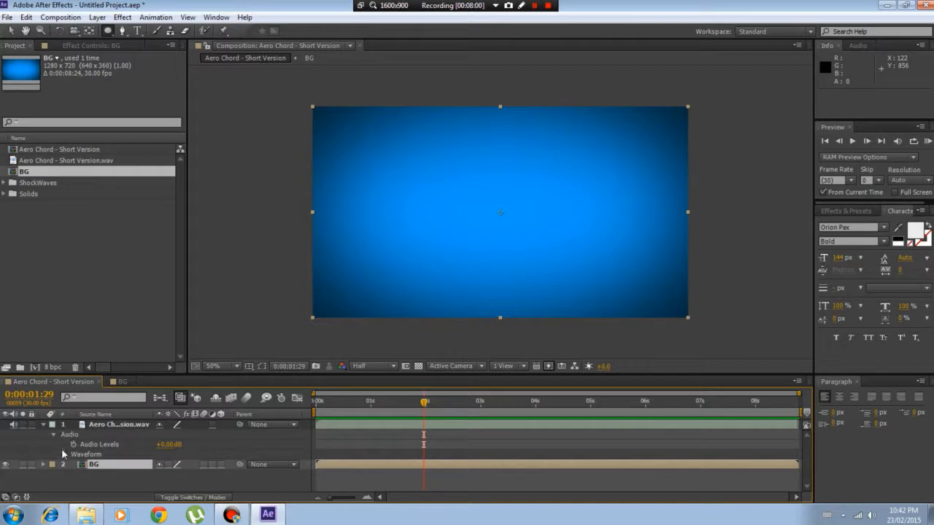
pyautogui.click(63, 454)
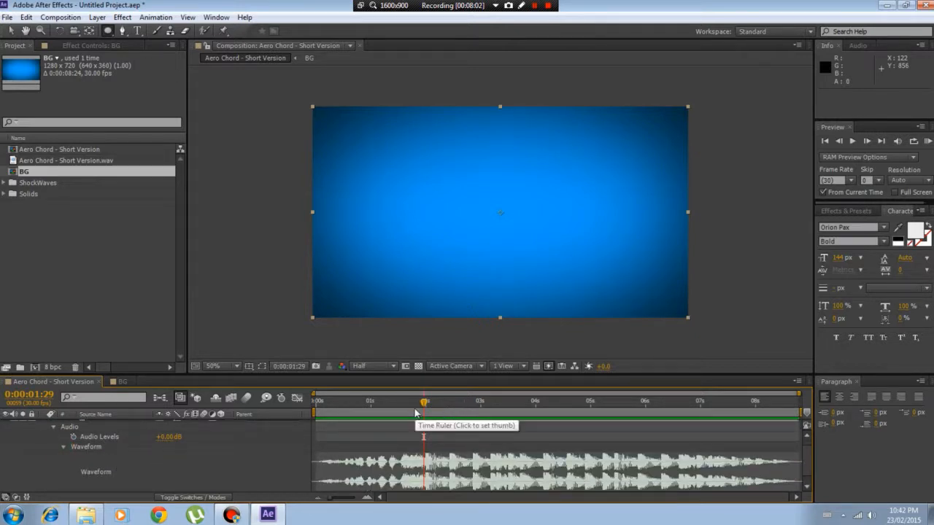
# Set the current time to 0:00:02:00 and RAM-preview the composition with its audio from there
pyautogui.moveTo(424, 403); pyautogui.dragTo(427, 405)
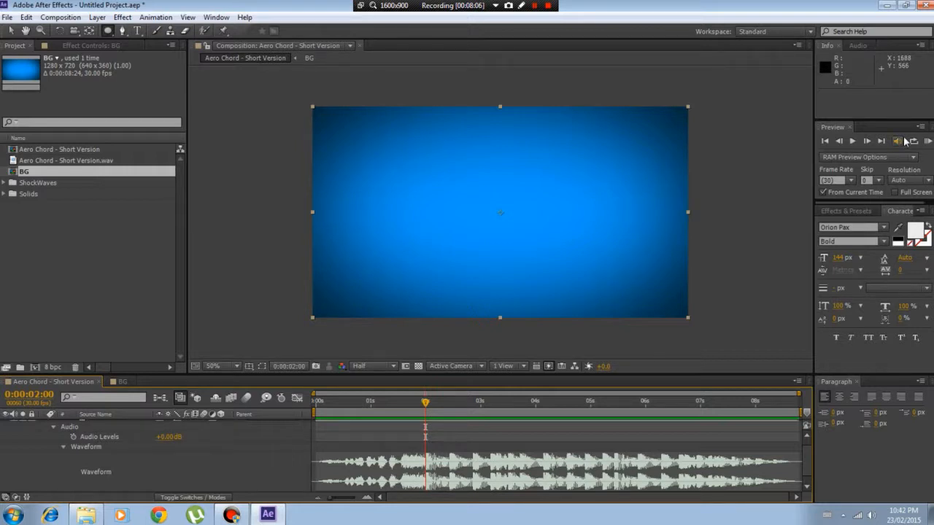
pyautogui.click(926, 140)
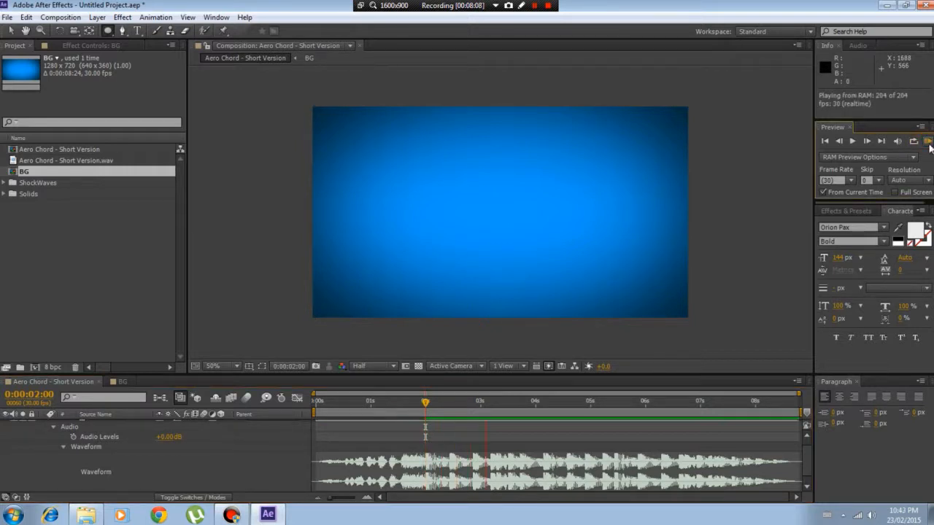
pyautogui.click(929, 143)
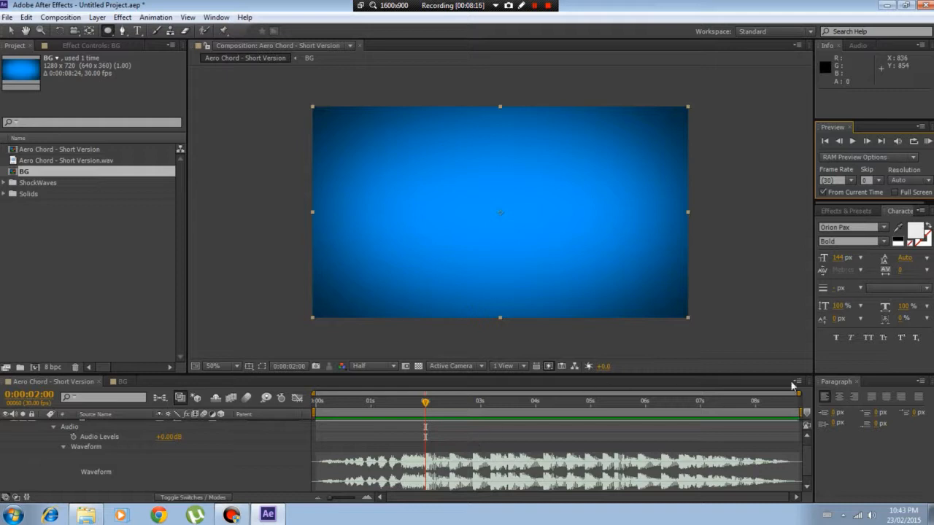
pyautogui.click(929, 143)
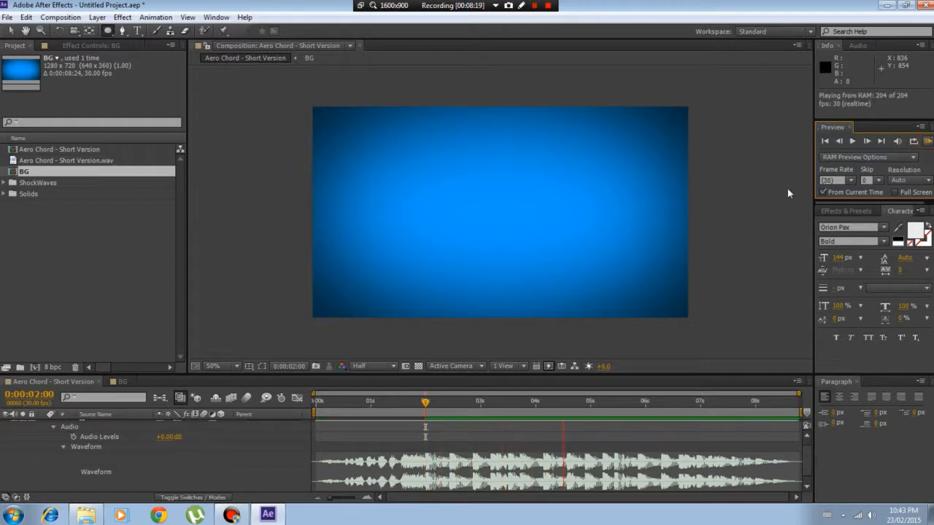
# Add Shockwave_02.mov from the ShockWaves folder to the composition as the uppermost layer, starting at 0:00:02:00
pyautogui.click(927, 142)
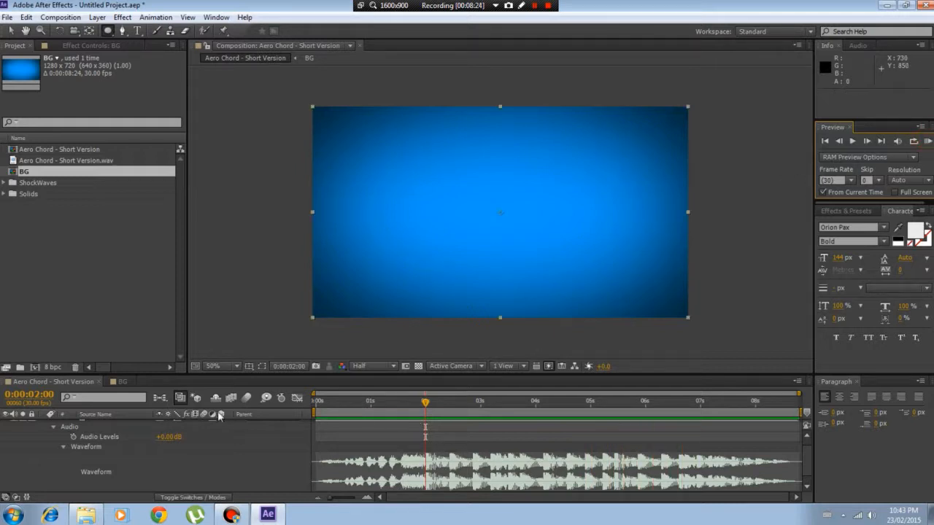
pyautogui.click(4, 183)
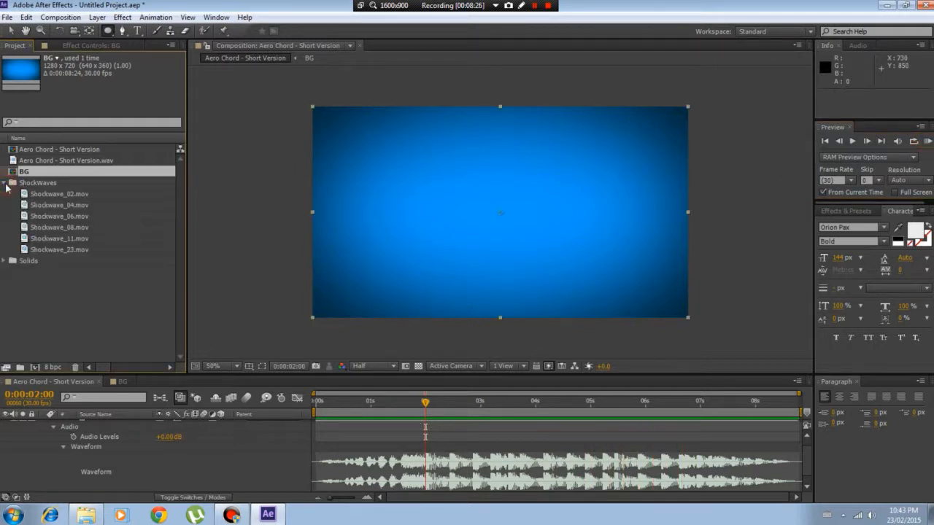
pyautogui.click(29, 194)
pyautogui.click(26, 238)
pyautogui.click(64, 217)
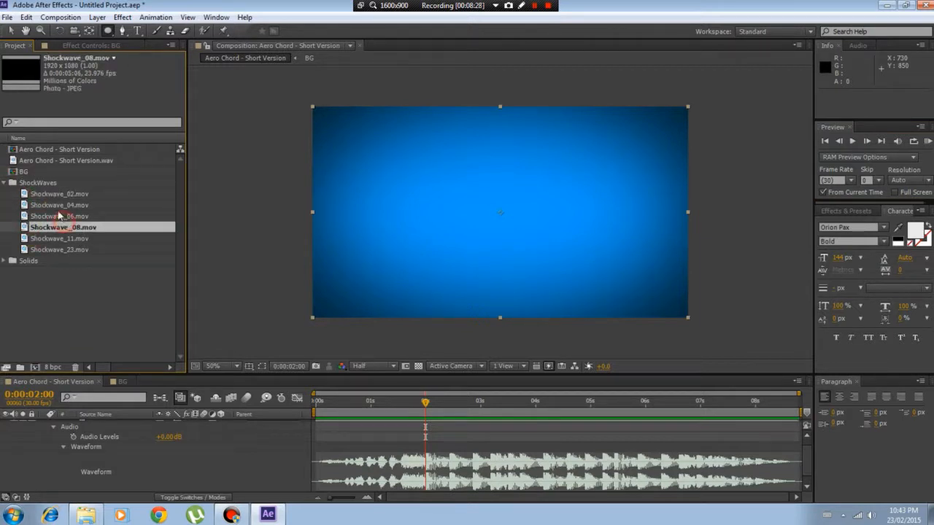
pyautogui.click(55, 205)
pyautogui.click(44, 195)
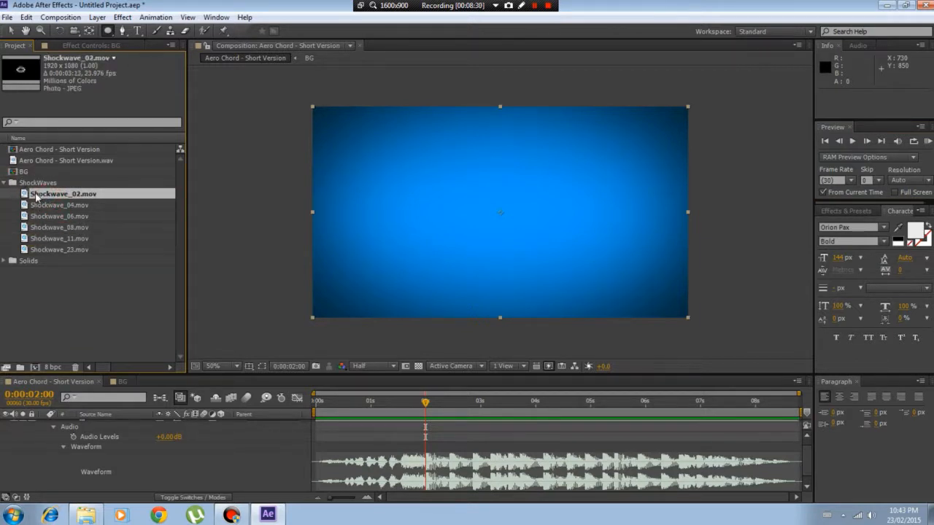
pyautogui.moveTo(37, 197); pyautogui.dragTo(429, 432)
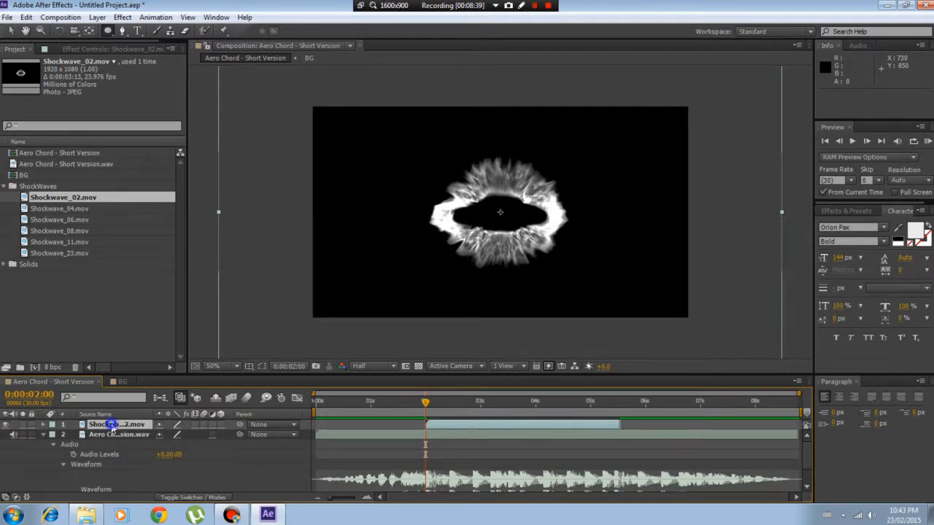
# Set the blending mode of the Shockwave_02 layer to Screen
pyautogui.rightClick(113, 428)
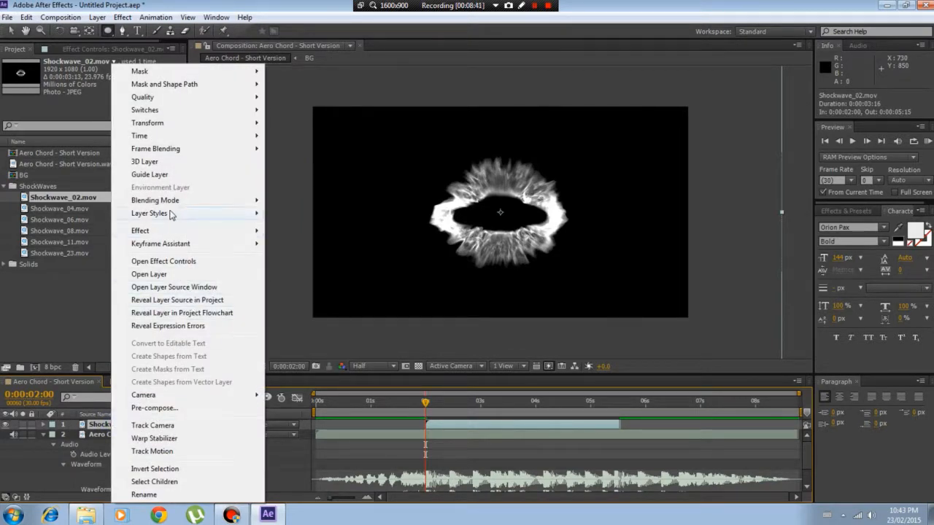
pyautogui.moveTo(167, 206)
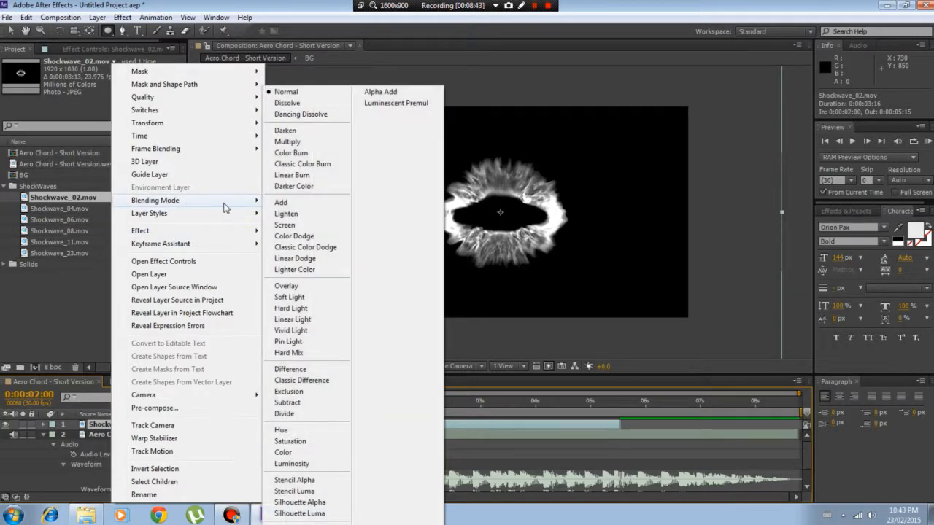
pyautogui.click(291, 226)
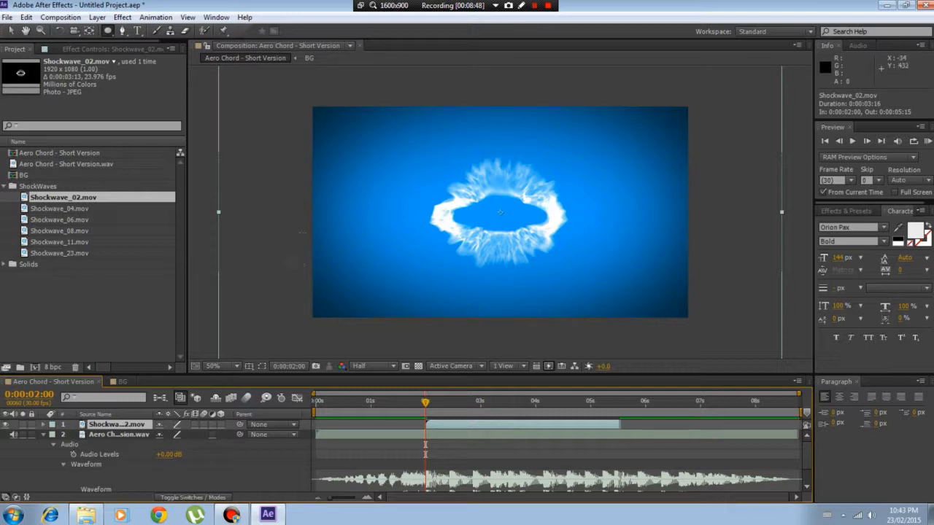
# Stretch the Shockwave_02 layer freehand around its centre to a scale of about 120% wide and 81% high
pyautogui.press(',')
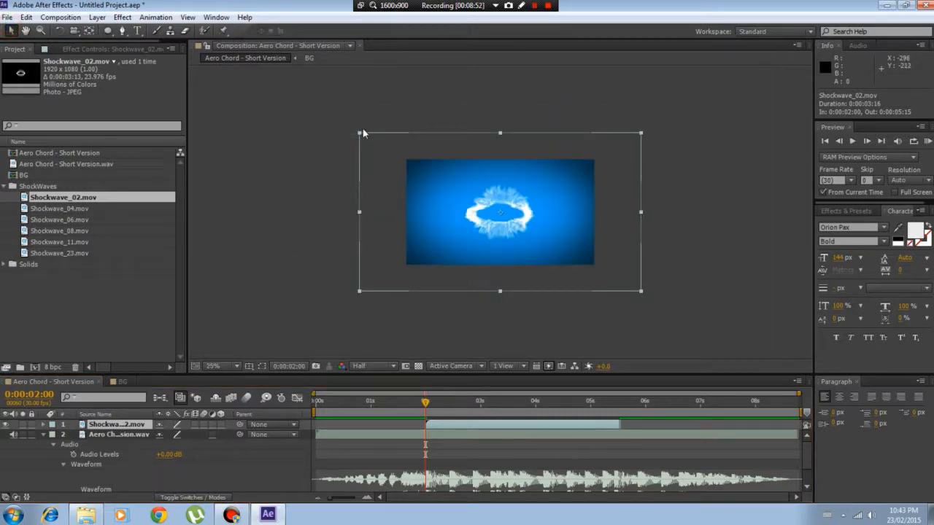
pyautogui.moveTo(360, 134)
pyautogui.mouseDown()
pyautogui.moveTo(381, 150)
pyautogui.moveTo(358, 134)
pyautogui.mouseUp()
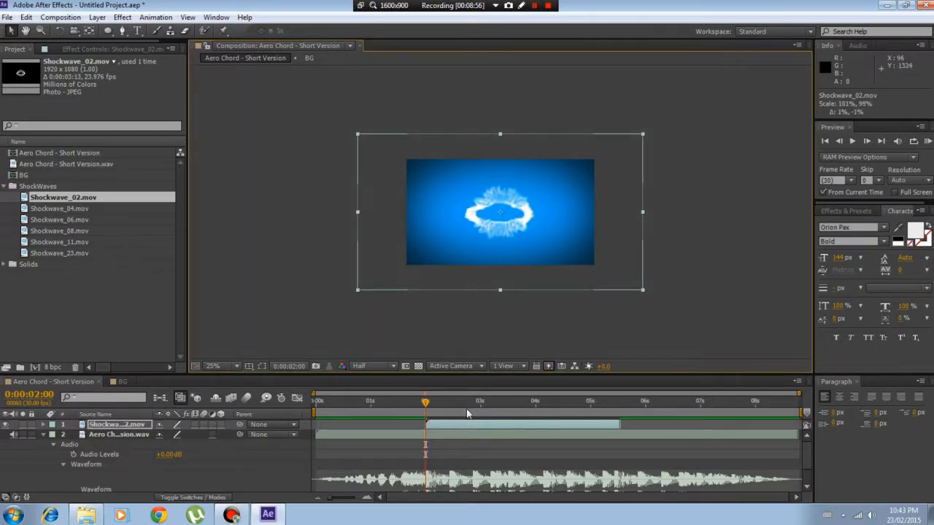
pyautogui.moveTo(478, 402); pyautogui.dragTo(506, 405)
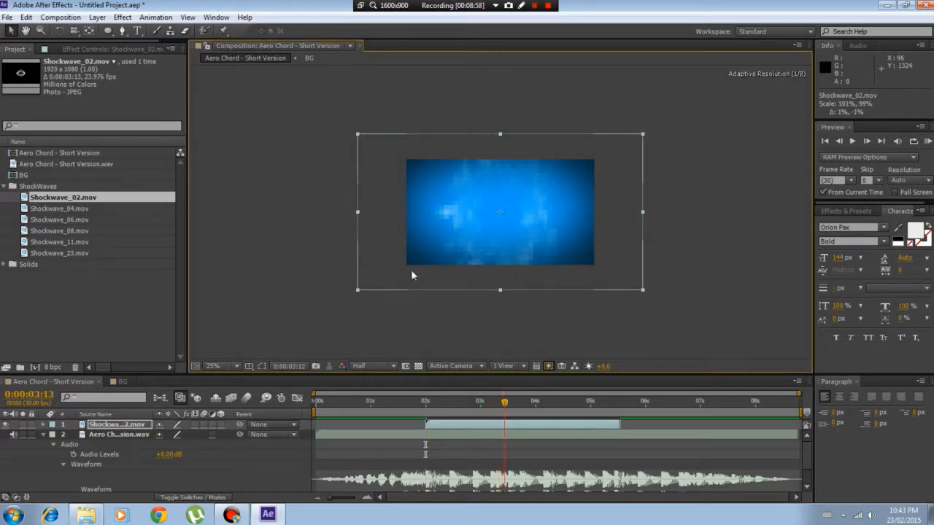
pyautogui.moveTo(357, 135); pyautogui.dragTo(331, 149)
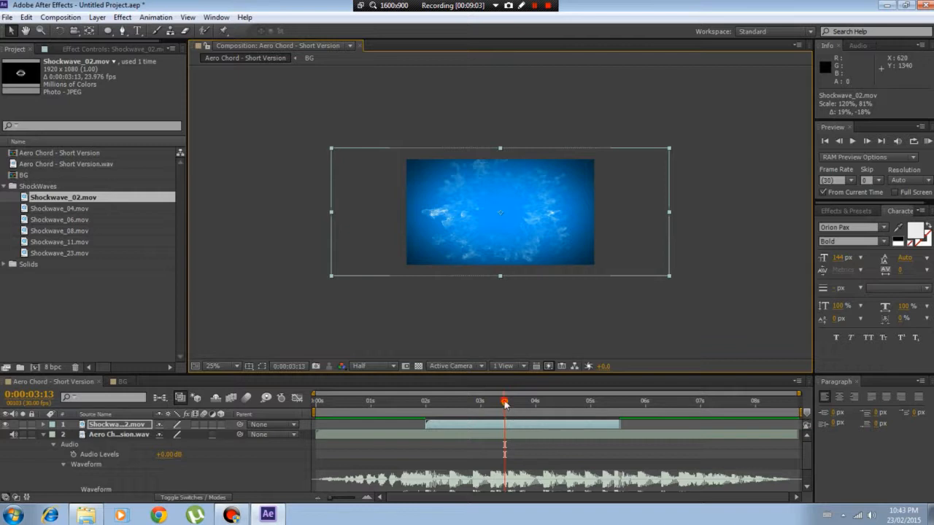
# RAM-preview the composition briefly from 0:00:02:26 to listen for the next beat
pyautogui.moveTo(504, 402); pyautogui.dragTo(472, 416)
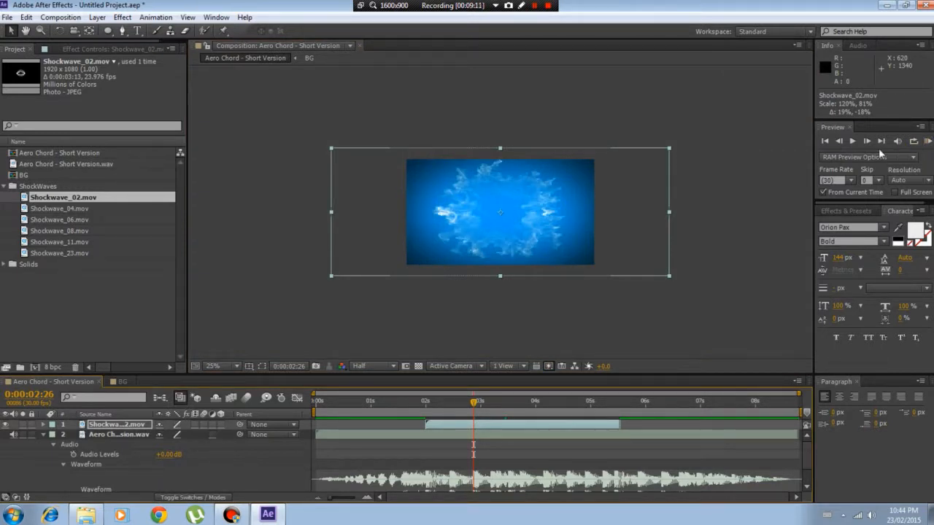
pyautogui.click(927, 141)
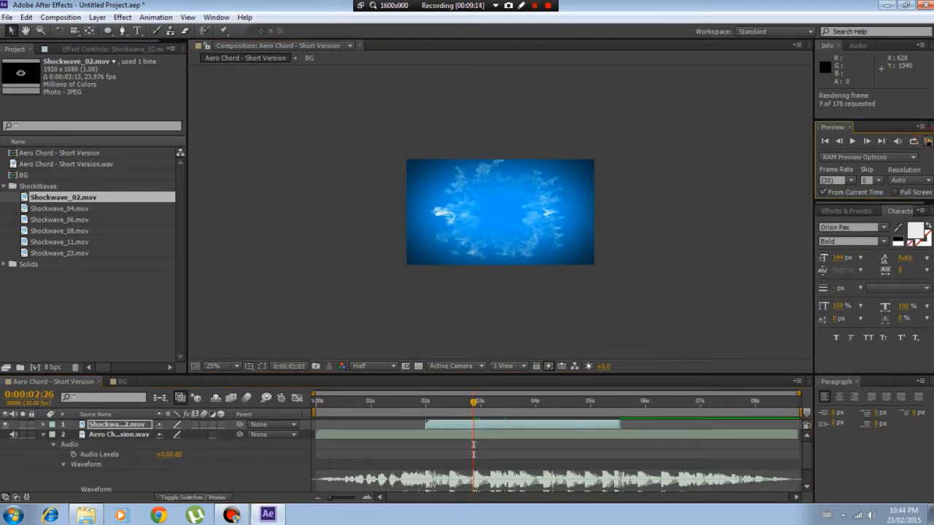
pyautogui.click(652, 232)
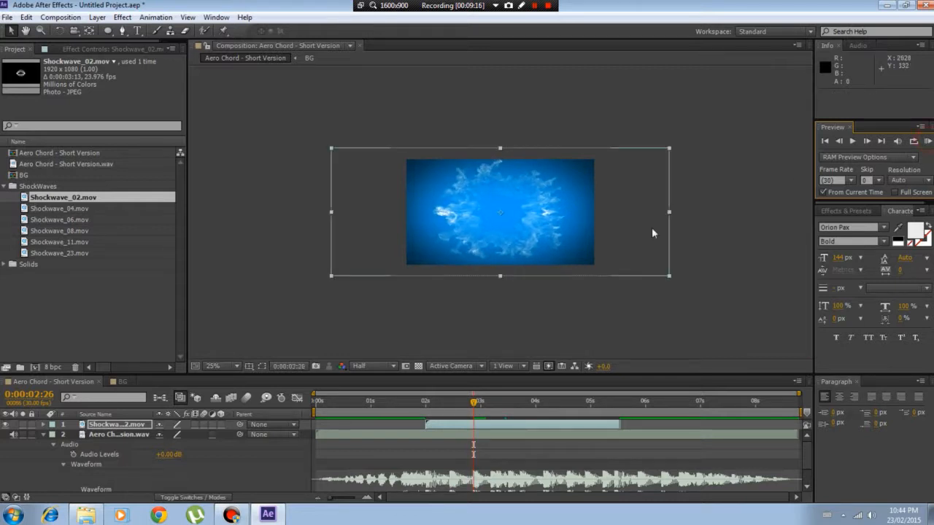
# Set the current time to the next beat at 0:00:03:05 and RAM-preview the audio from there
pyautogui.moveTo(473, 405); pyautogui.dragTo(490, 411)
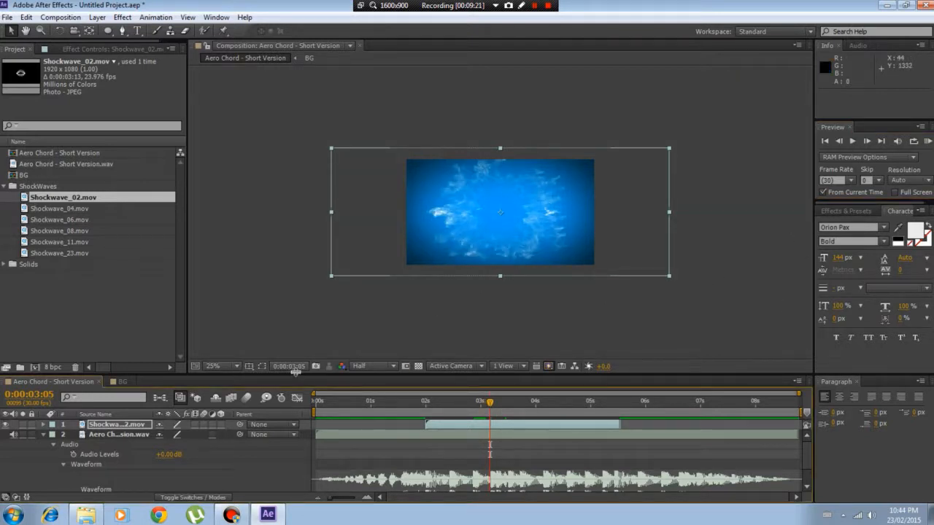
pyautogui.press('capslock')
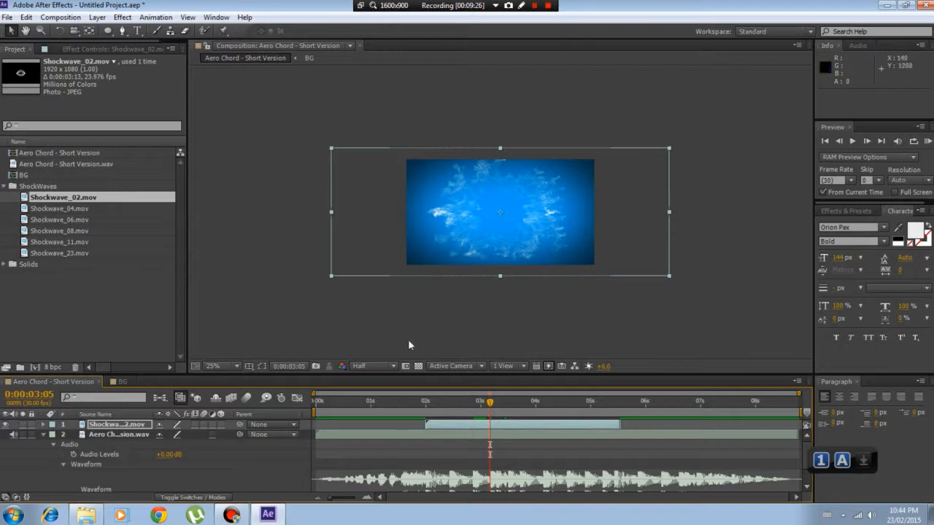
pyautogui.click(925, 141)
pyautogui.click(924, 141)
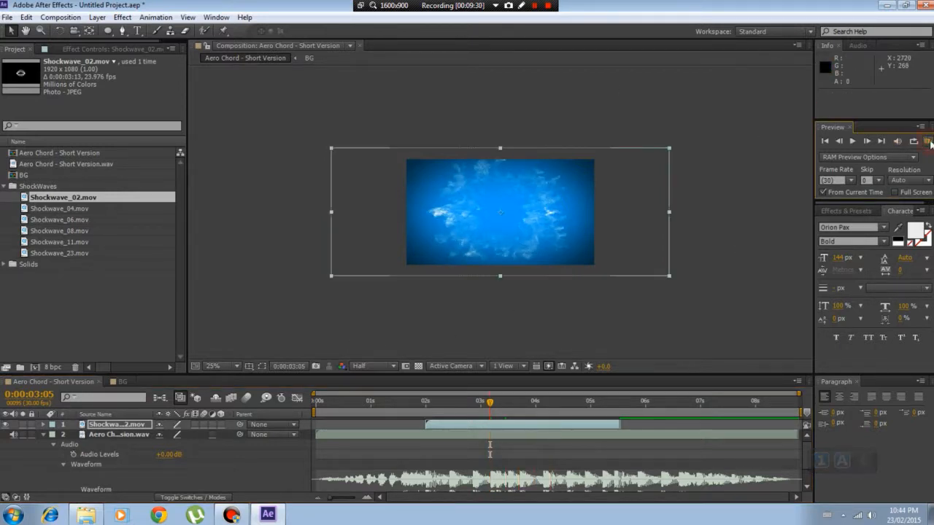
pyautogui.click(927, 141)
pyautogui.click(927, 141)
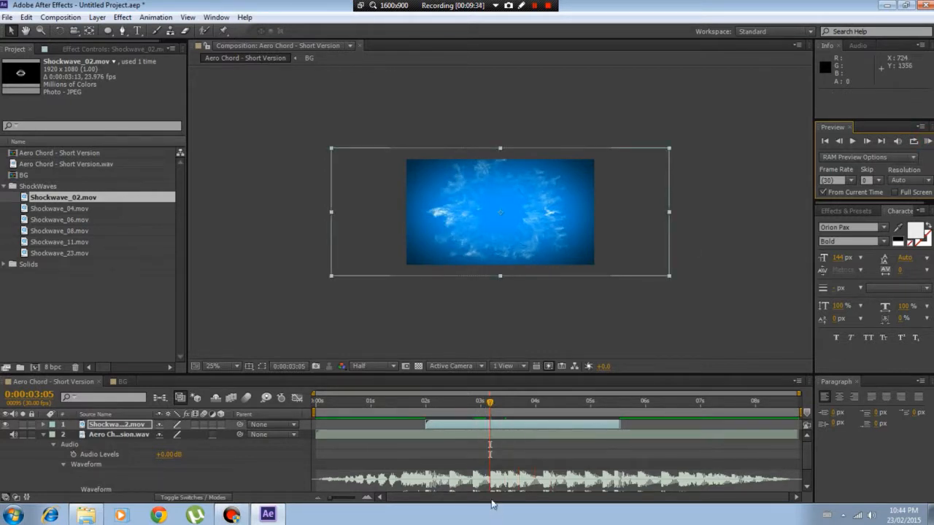
# Add Shockwave_08.mov to the composition above the Shockwave_02 layer, starting at 0:00:03:05
pyautogui.click(35, 210)
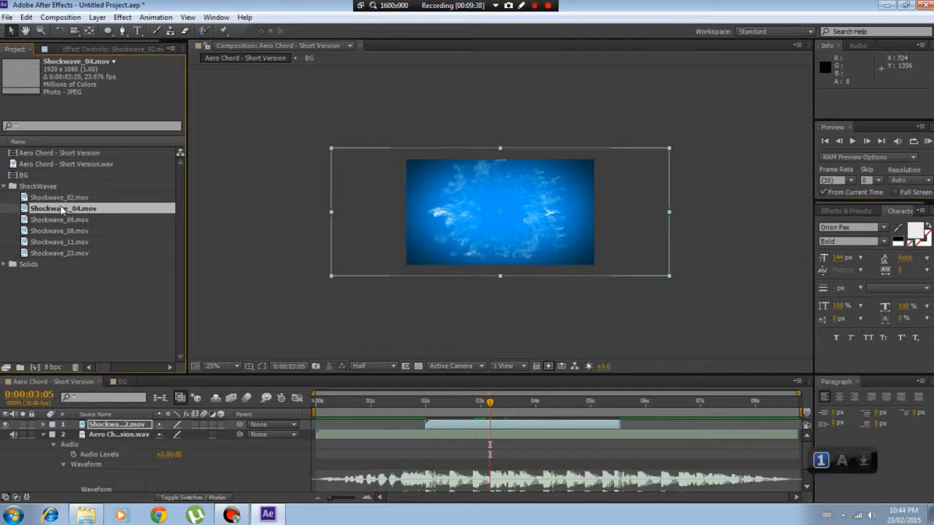
pyautogui.click(42, 221)
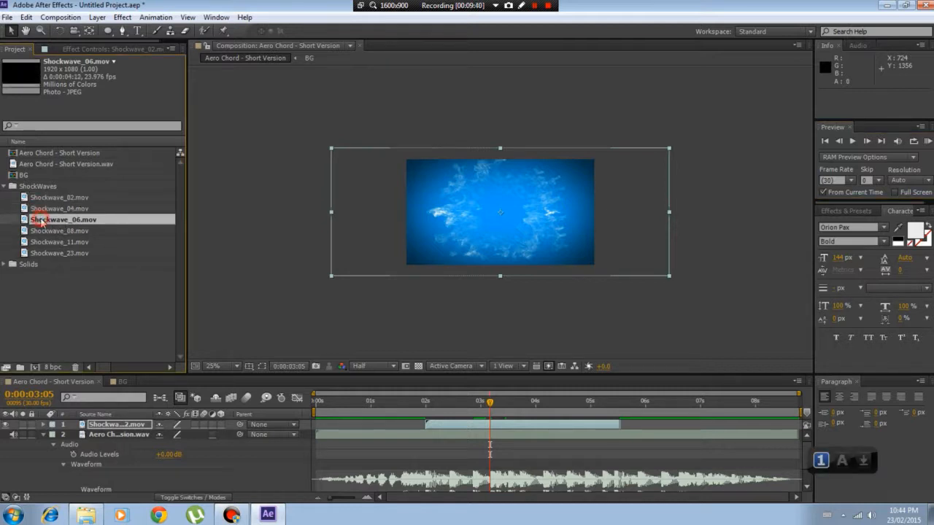
pyautogui.click(44, 230)
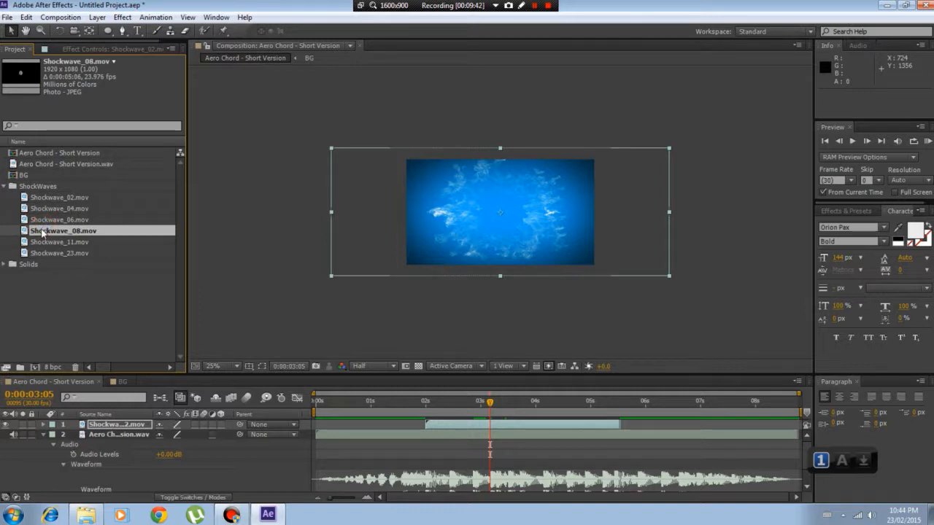
pyautogui.moveTo(41, 232); pyautogui.dragTo(493, 424)
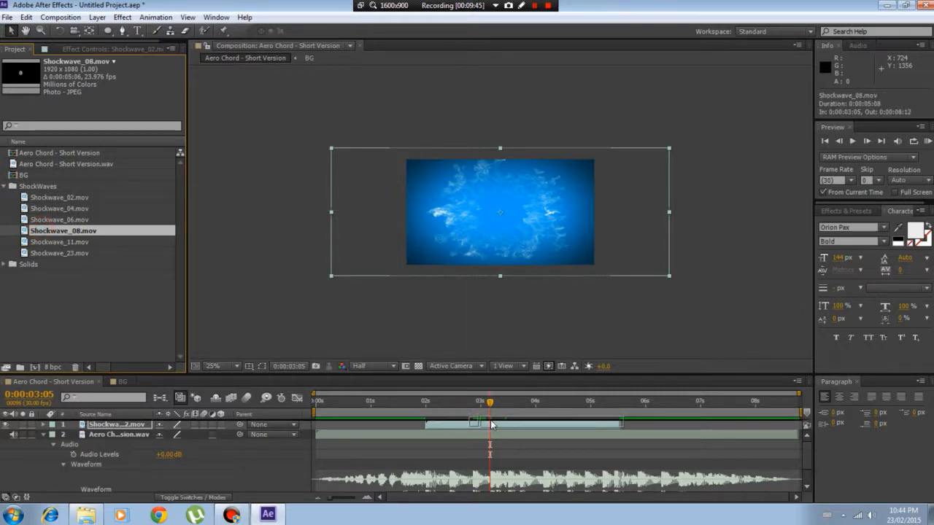
pyautogui.moveTo(492, 426); pyautogui.dragTo(492, 425)
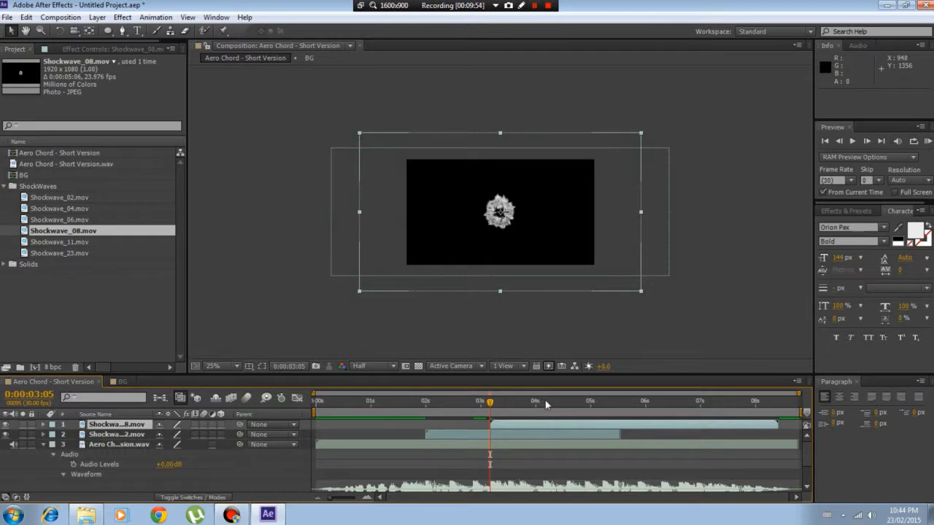
# Scale the Shockwave_08 layer freehand to about 106% by 107% and set its blending mode to Screen
pyautogui.click(564, 402)
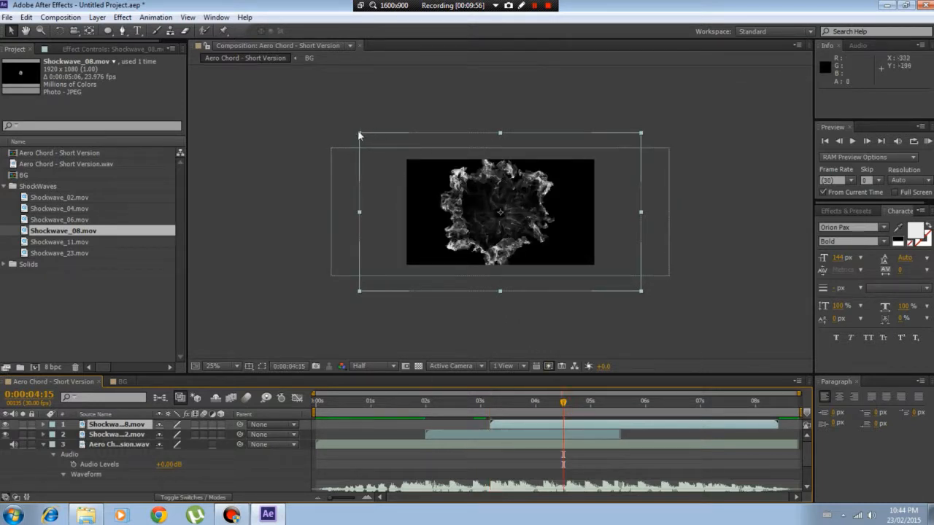
pyautogui.moveTo(359, 135)
pyautogui.mouseDown()
pyautogui.moveTo(348, 143)
pyautogui.moveTo(370, 126)
pyautogui.moveTo(351, 129)
pyautogui.mouseUp()
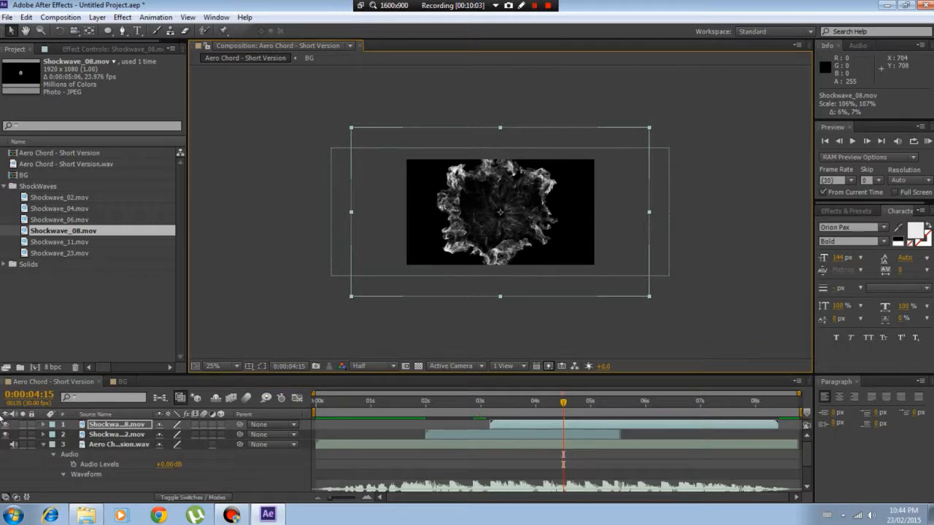
pyautogui.rightClick(109, 424)
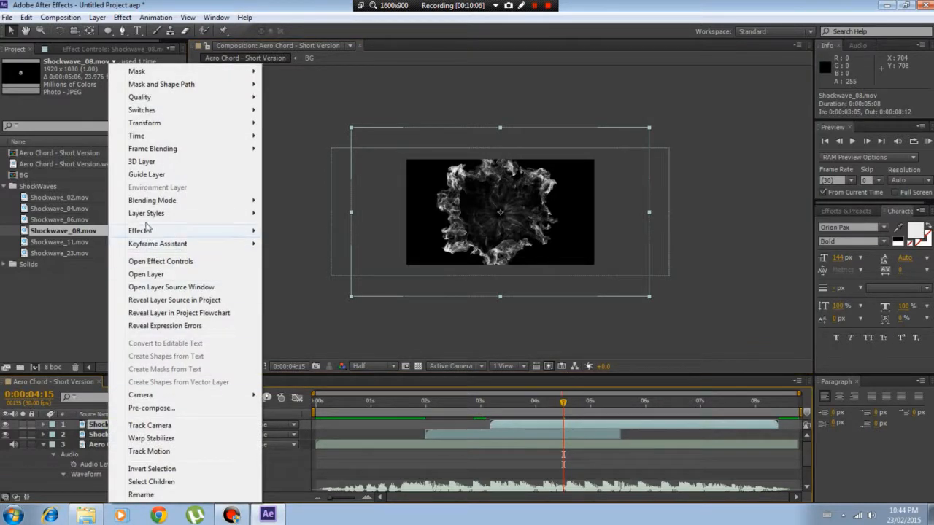
pyautogui.moveTo(146, 201)
pyautogui.click(316, 226)
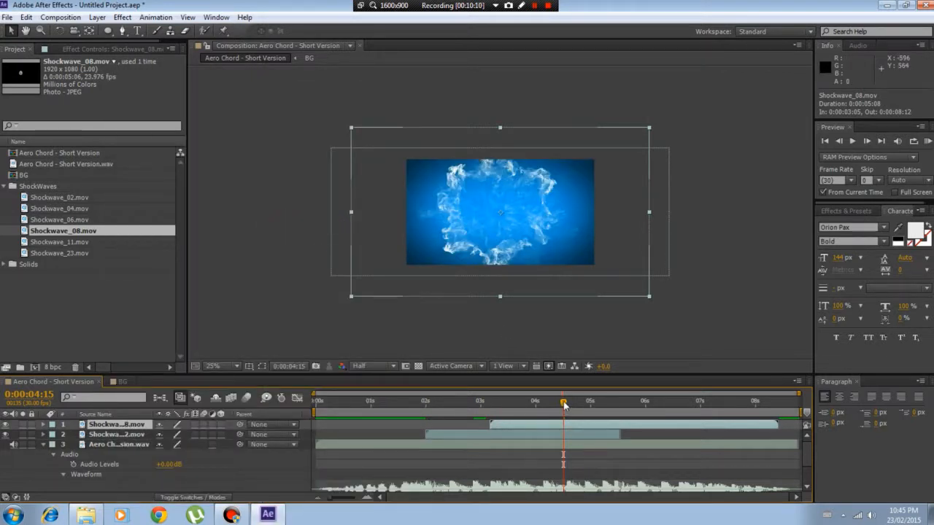
# RAM-preview the composition from 0:00:03:08 to check the second shockwave against the audio
pyautogui.moveTo(564, 404); pyautogui.dragTo(496, 417)
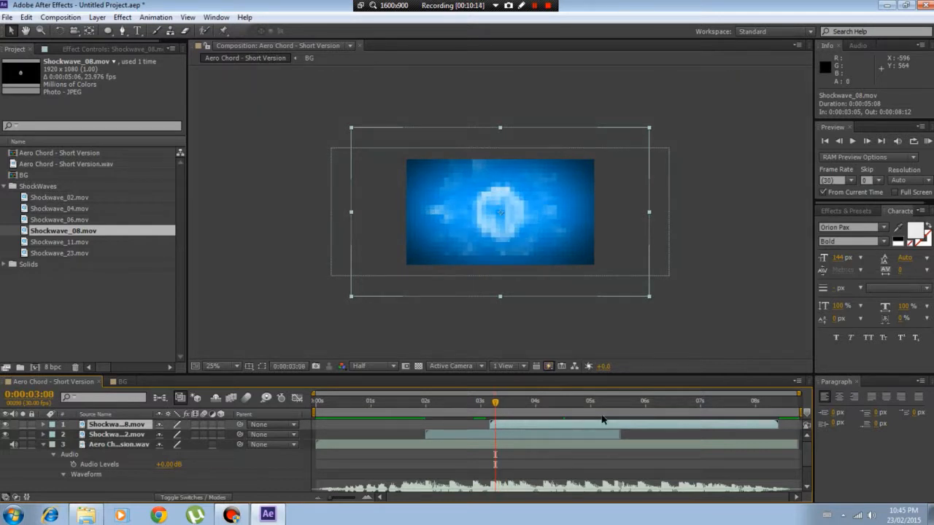
pyautogui.press('capslock')
pyautogui.click(927, 142)
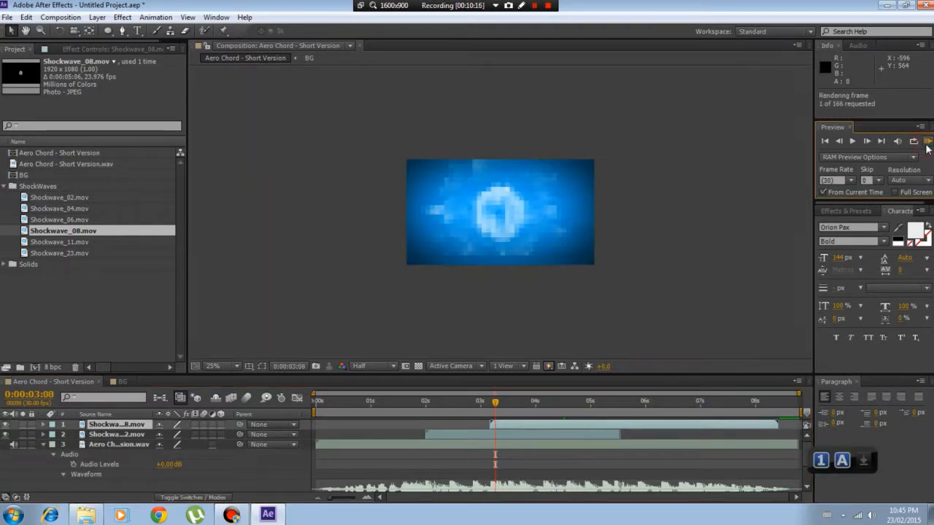
pyautogui.click(927, 142)
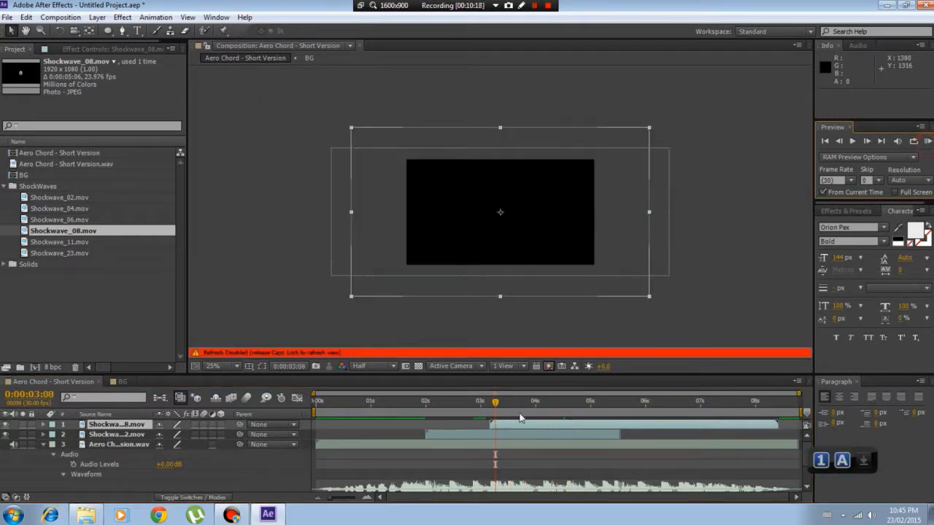
# Set the current time to 0:00:04:04 and RAM-preview the composition briefly from there
pyautogui.click(540, 404)
pyautogui.moveTo(542, 407); pyautogui.dragTo(544, 407)
pyautogui.click(927, 141)
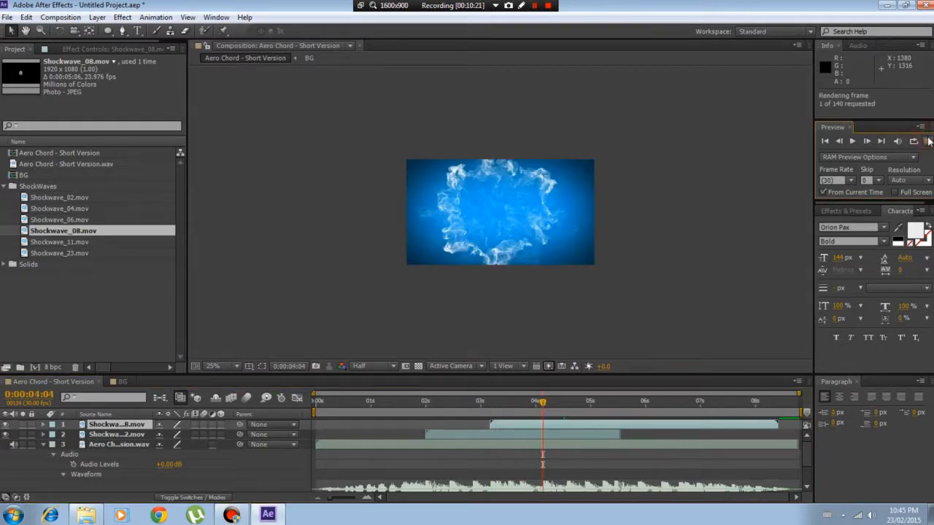
pyautogui.click(927, 141)
pyautogui.press('capslock')
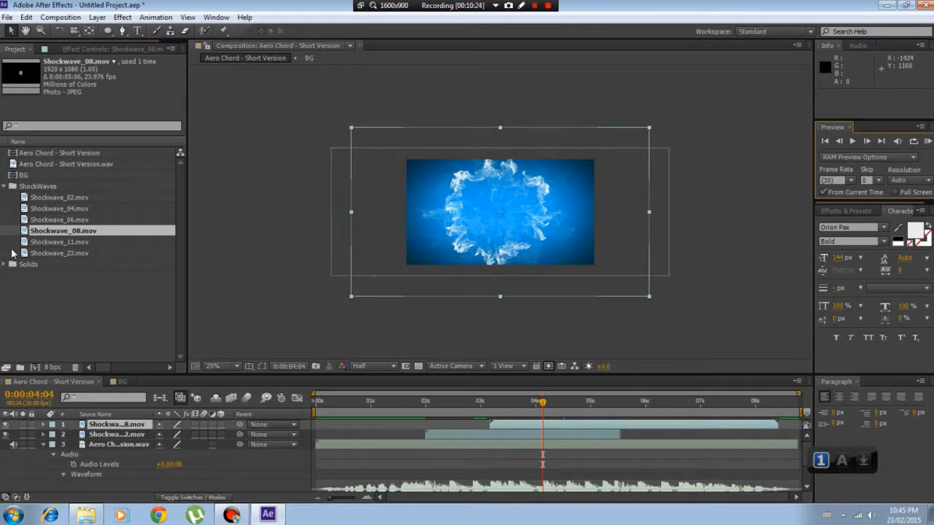
# Add Shockwave_06.mov to the composition above the Shockwave_08 layer, starting at 0:00:04:04
pyautogui.click(53, 209)
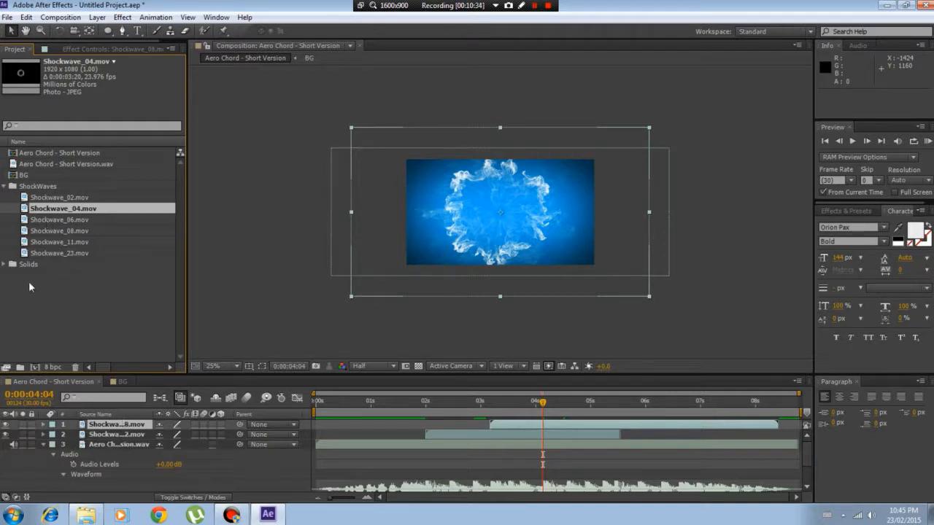
pyautogui.click(58, 220)
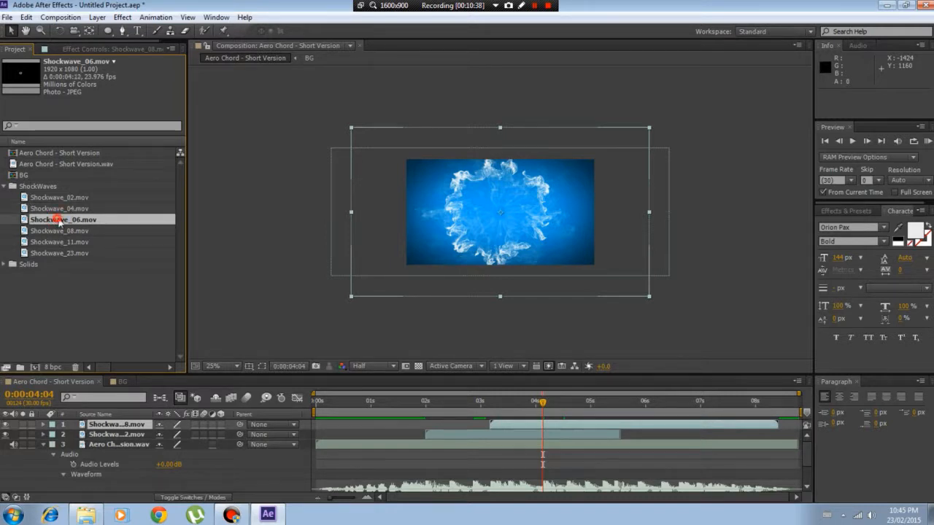
pyautogui.moveTo(58, 220); pyautogui.dragTo(544, 427)
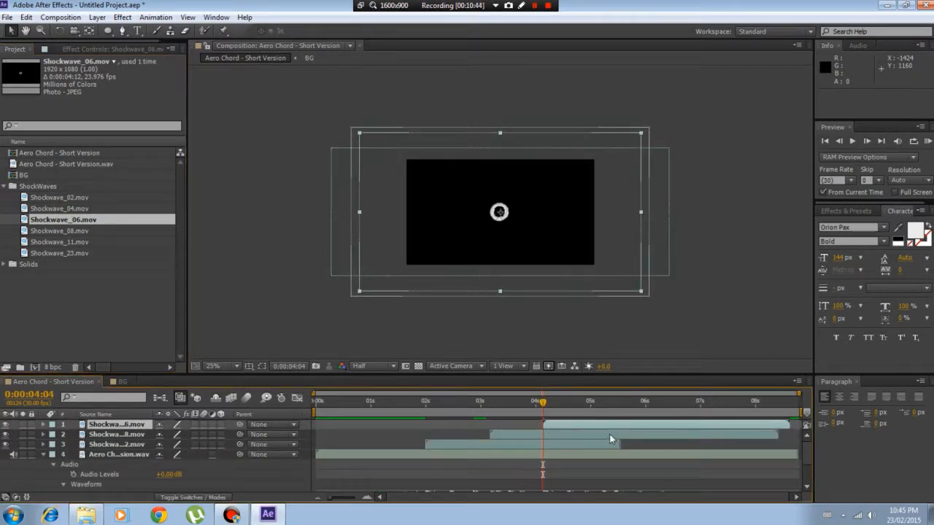
# Set the Shockwave_06 layer's blending mode to Screen and scale it freehand to about 79% by 73% at 0:00:05:01
pyautogui.rightClick(139, 432)
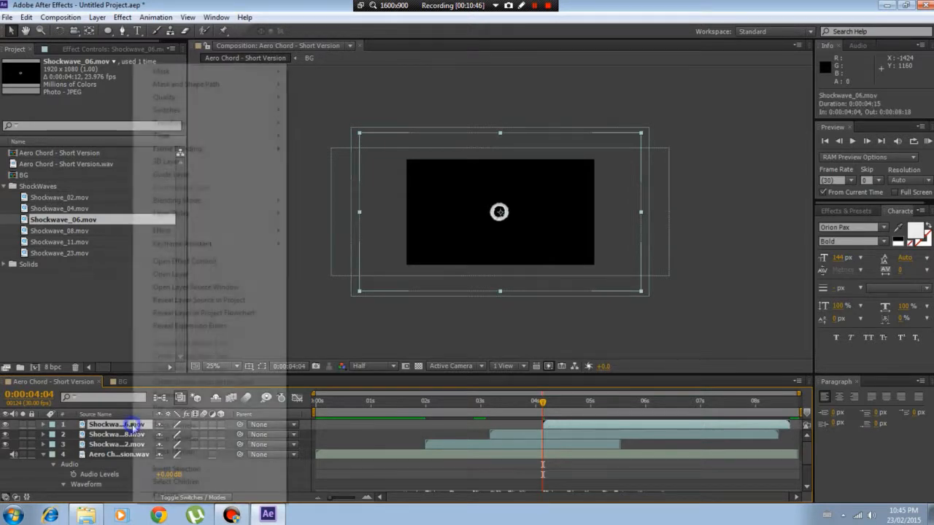
pyautogui.moveTo(178, 206)
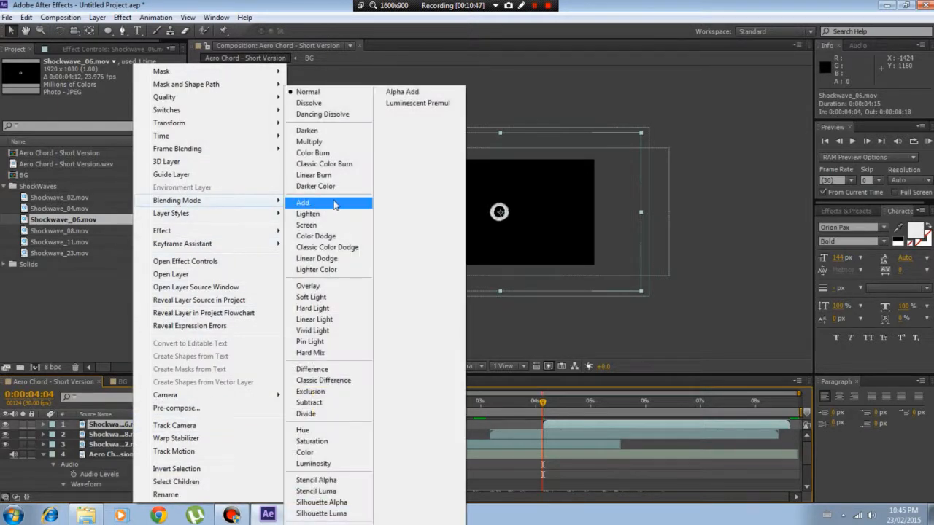
pyautogui.click(336, 226)
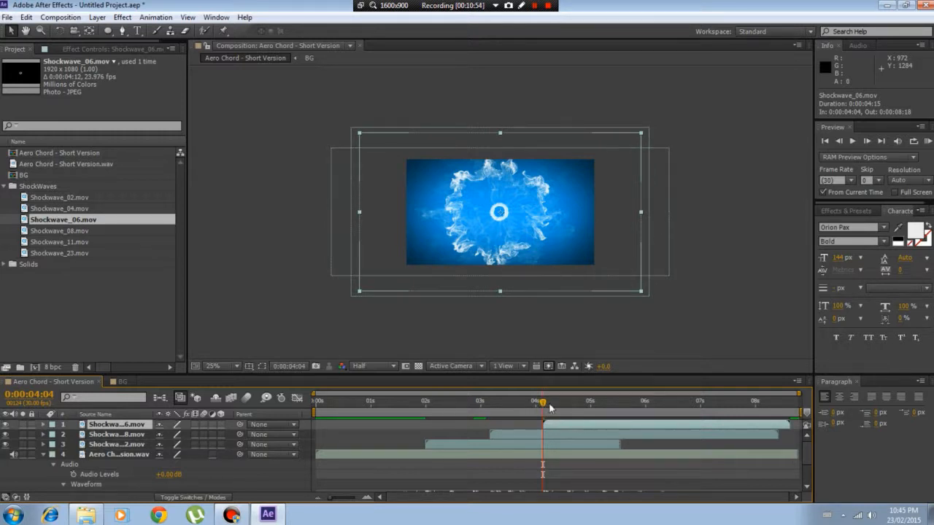
pyautogui.moveTo(551, 408); pyautogui.dragTo(592, 408)
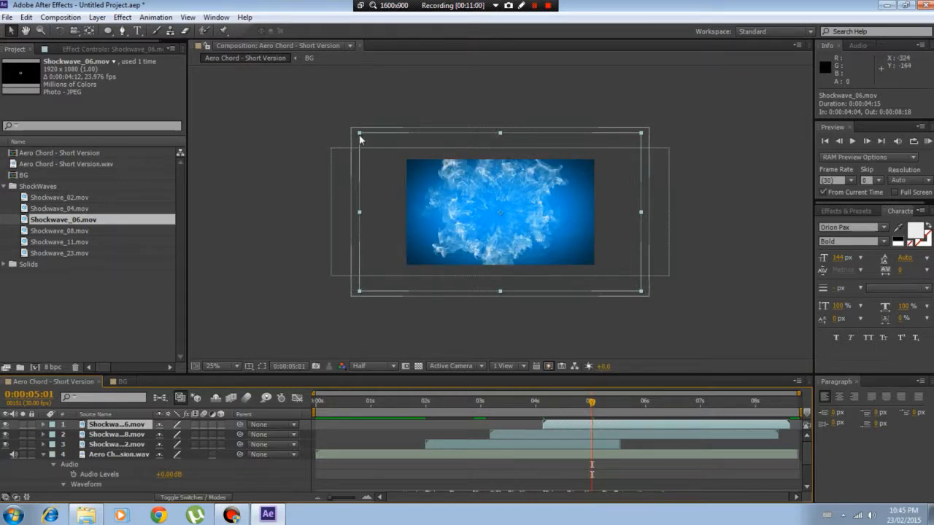
pyautogui.moveTo(359, 133); pyautogui.dragTo(389, 155)
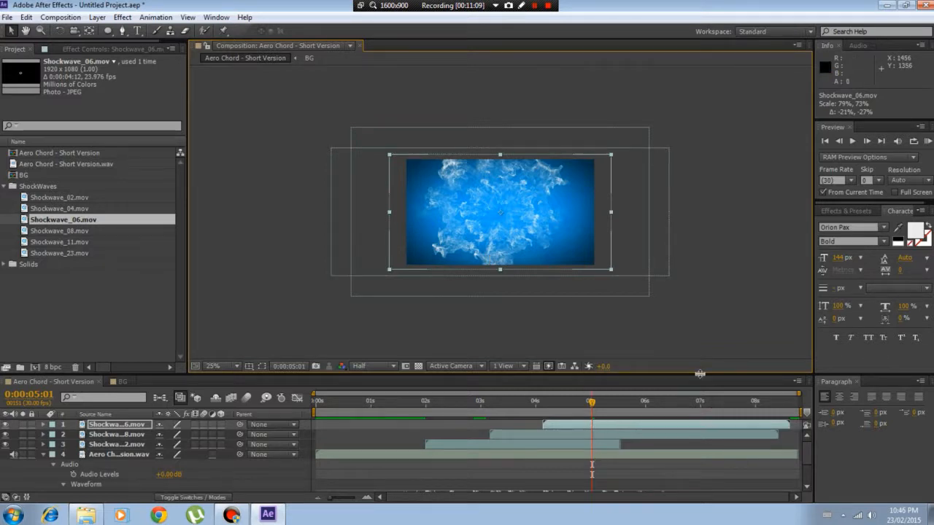
# Enlarge the timeline area to show the full audio waveform and RAM-preview the composition from 0:00:04:26
pyautogui.moveTo(700, 374); pyautogui.dragTo(700, 264)
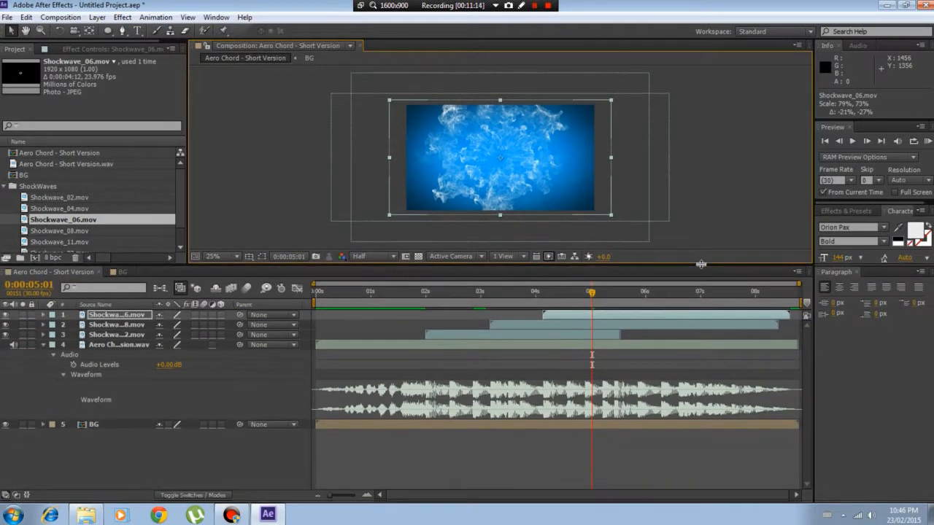
pyautogui.scroll(-2, 182, 197)
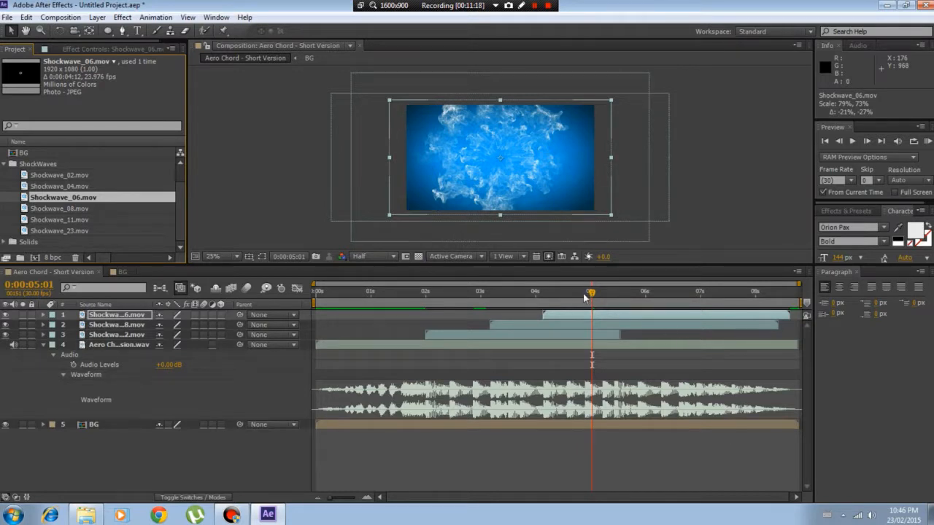
pyautogui.moveTo(583, 297)
pyautogui.mouseDown()
pyautogui.moveTo(574, 294)
pyautogui.moveTo(586, 297)
pyautogui.mouseUp()
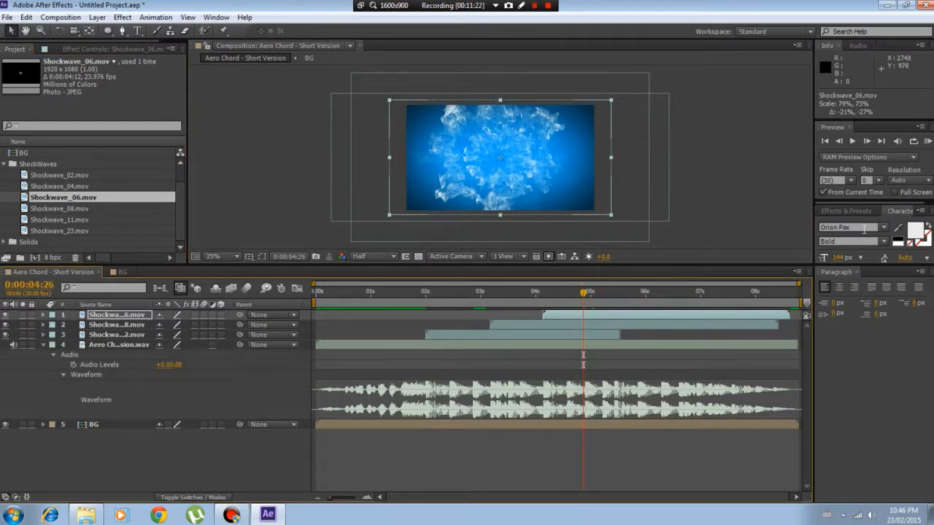
pyautogui.click(928, 141)
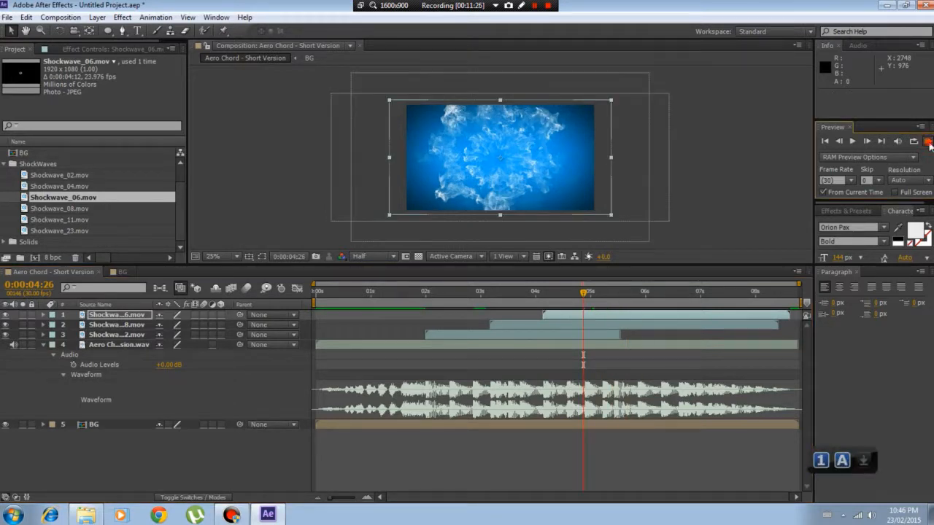
pyautogui.click(928, 142)
# RAM-preview the composition from 0:00:04:17 with view refresh disabled to listen for the next beat
pyautogui.click(569, 296)
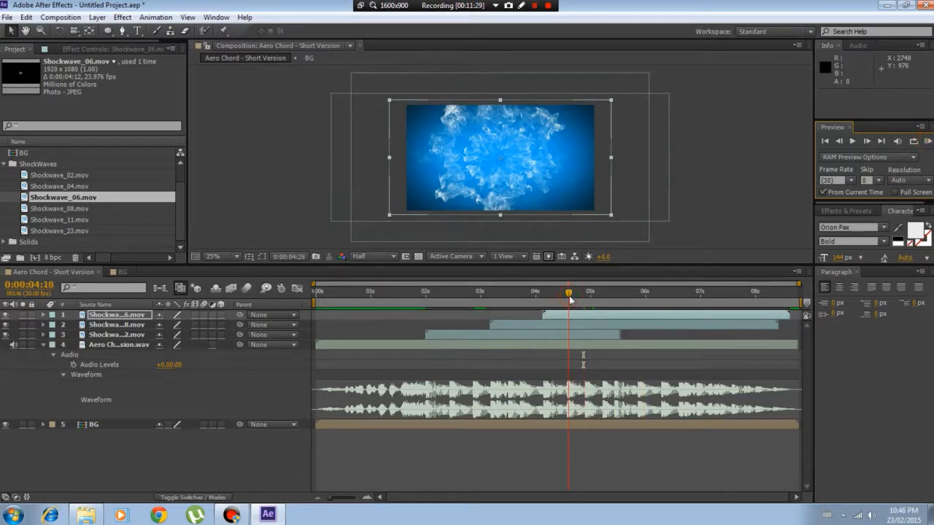
pyautogui.press('capslock')
pyautogui.click(928, 143)
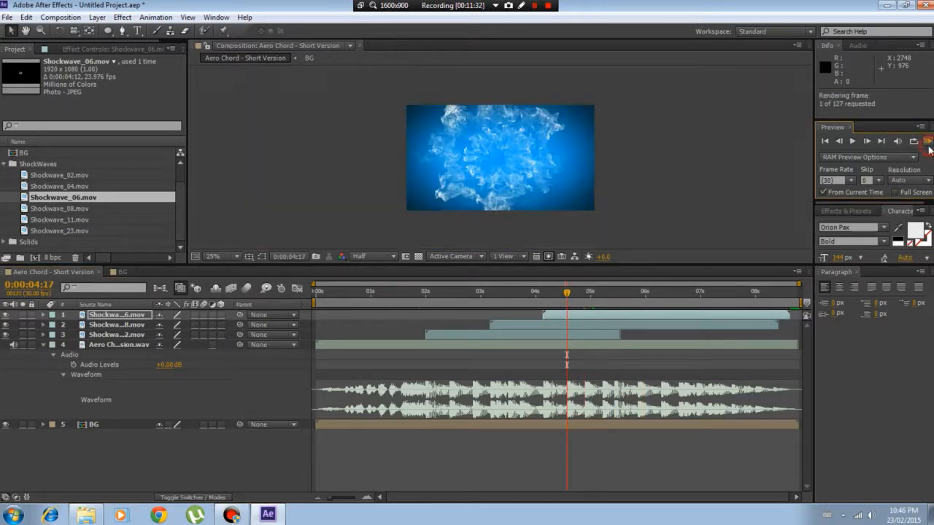
pyautogui.click(927, 144)
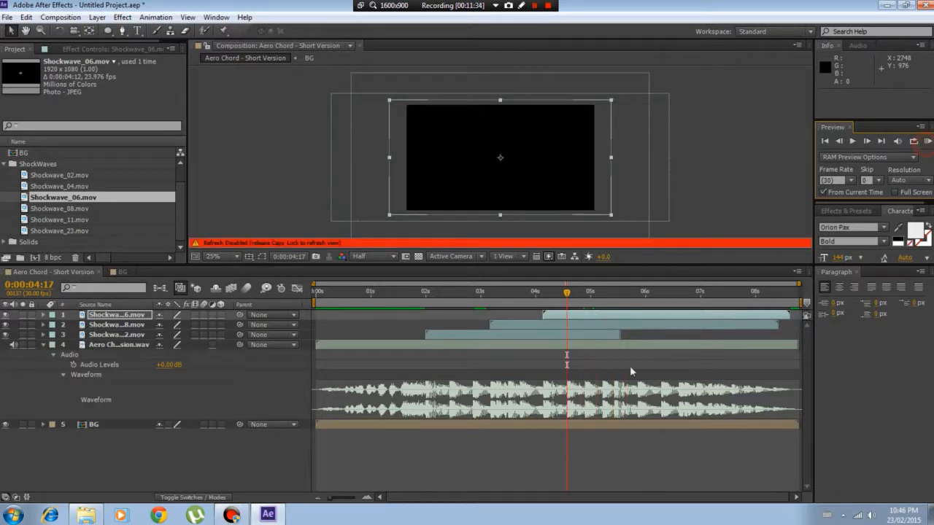
# RAM-preview from 0:00:05:07, then set the current time to the beat at 0:00:05:13 and preview from there
pyautogui.click(603, 293)
pyautogui.click(928, 142)
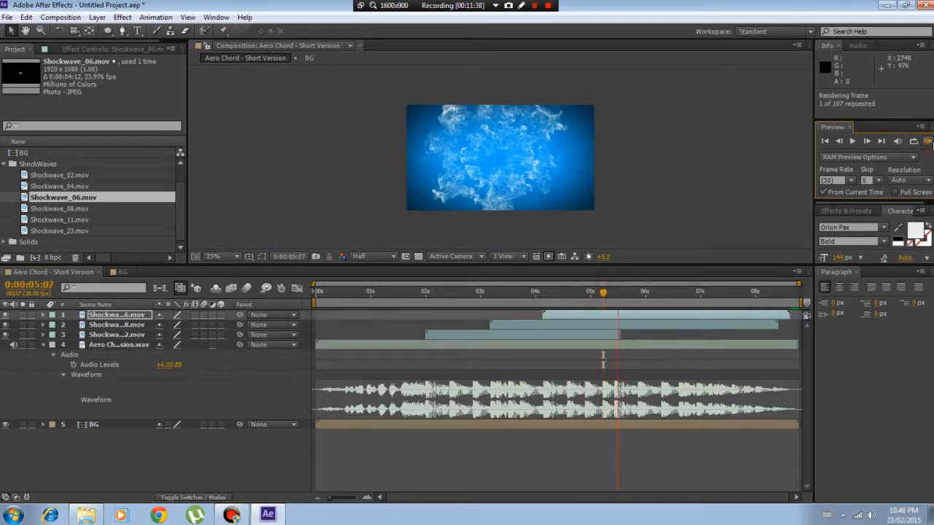
pyautogui.click(868, 168)
pyautogui.moveTo(602, 292); pyautogui.dragTo(615, 295)
pyautogui.click(928, 141)
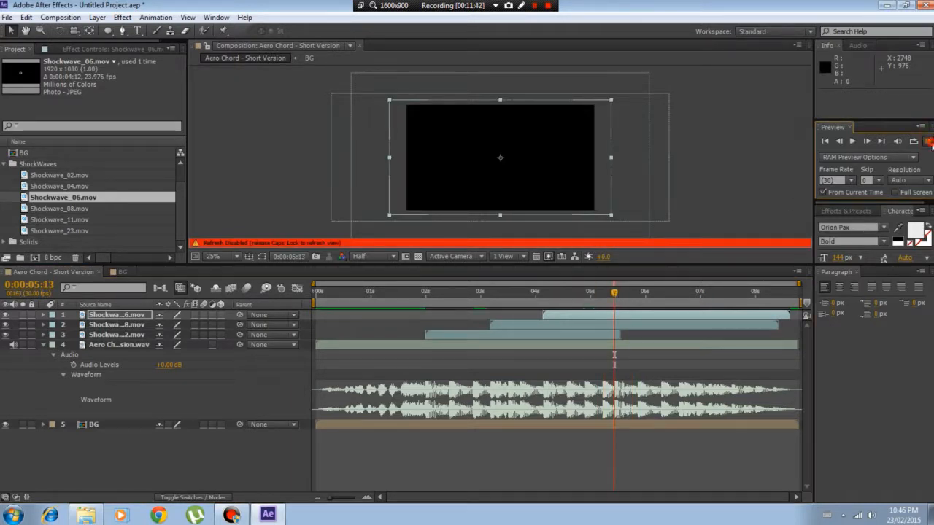
# Add Shockwave_04.mov to the composition above the Shockwave_06 layer, starting at 0:00:05:13, and re-enable view refresh
pyautogui.press('capslock')
pyautogui.moveTo(316, 283); pyautogui.dragTo(484, 285)
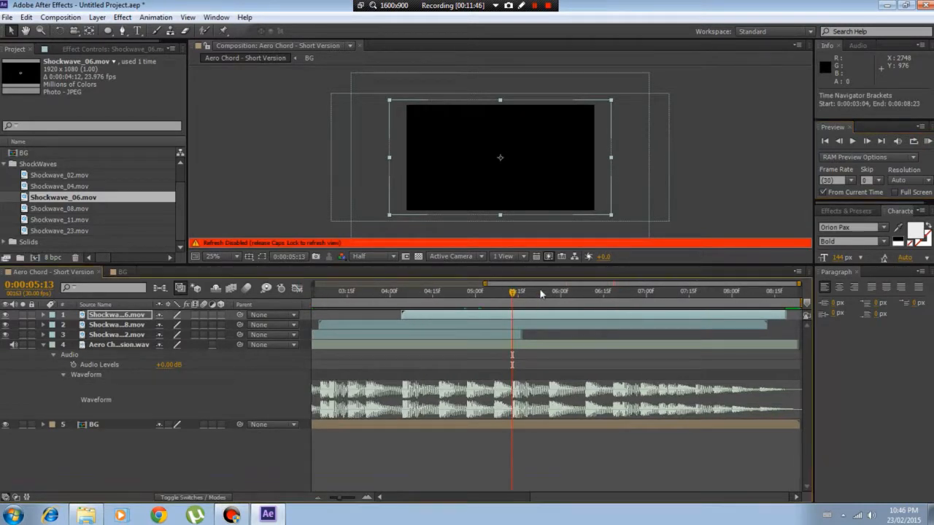
pyautogui.moveTo(697, 282); pyautogui.dragTo(689, 282)
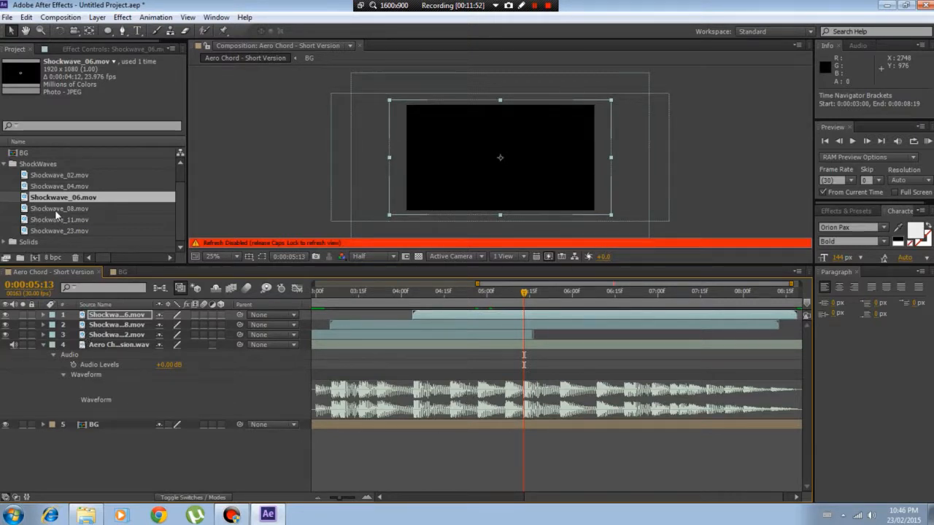
pyautogui.click(61, 187)
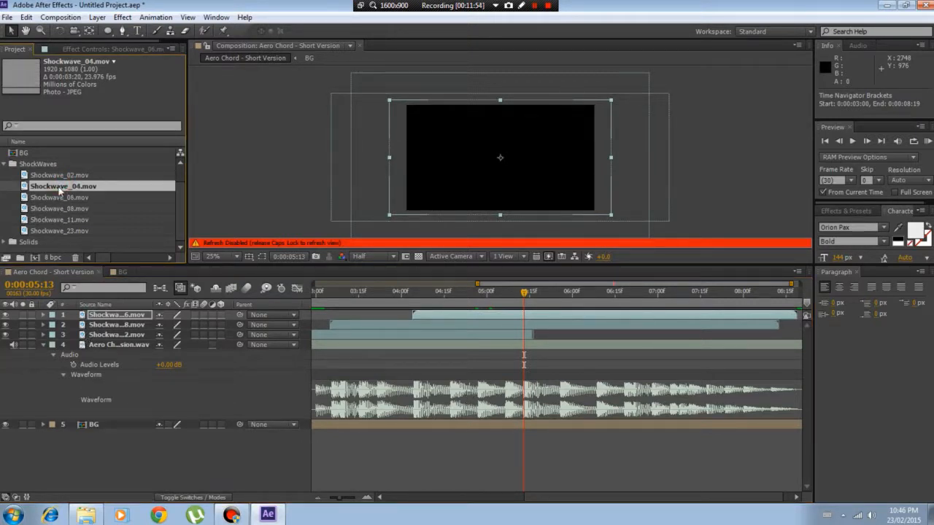
pyautogui.moveTo(60, 190); pyautogui.dragTo(525, 314)
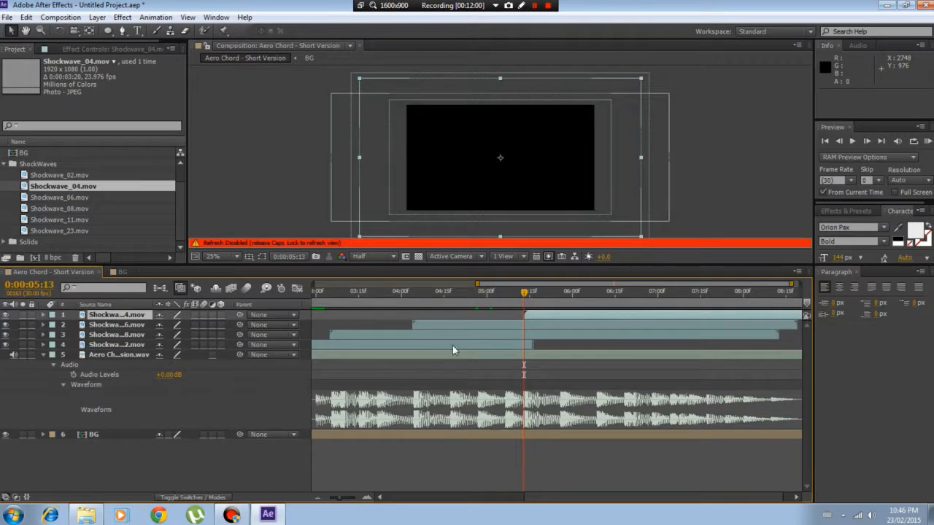
pyautogui.press('capslock')
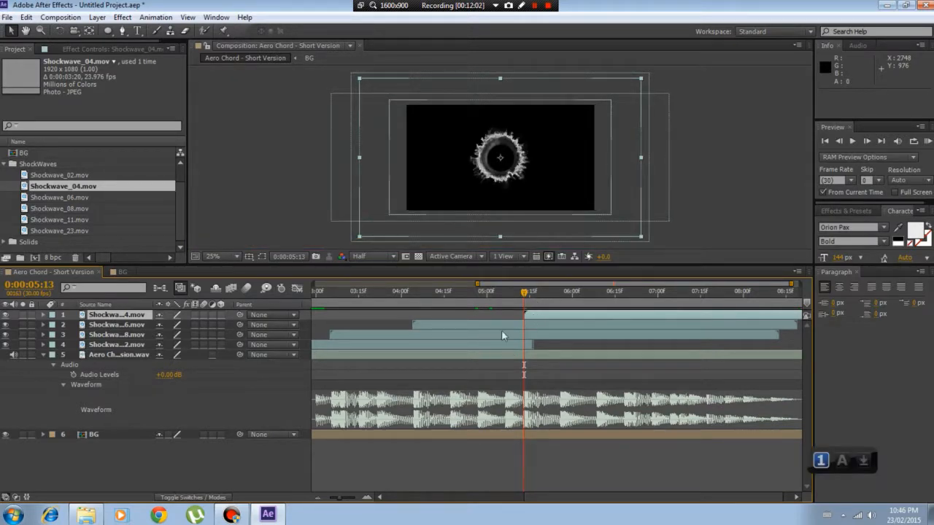
# Set the Shockwave_04 layer's blending mode to Screen
pyautogui.rightClick(89, 314)
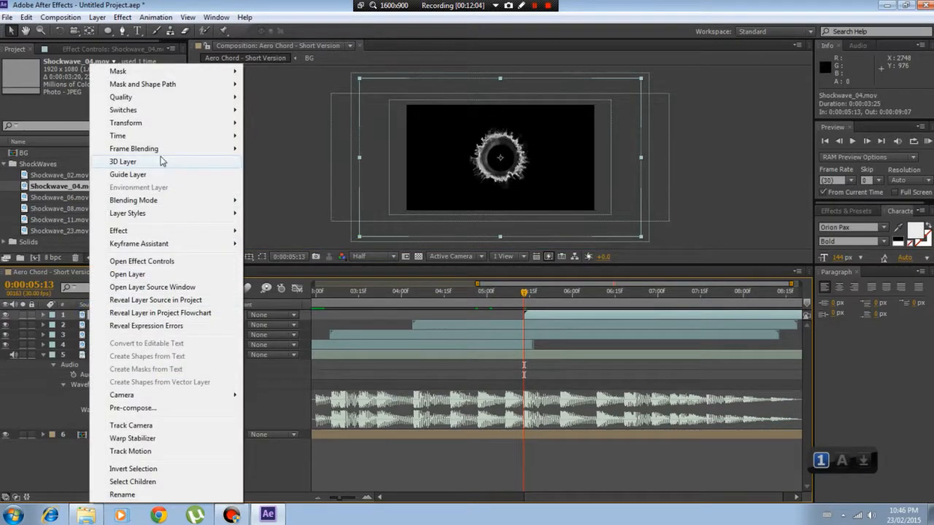
pyautogui.moveTo(198, 201)
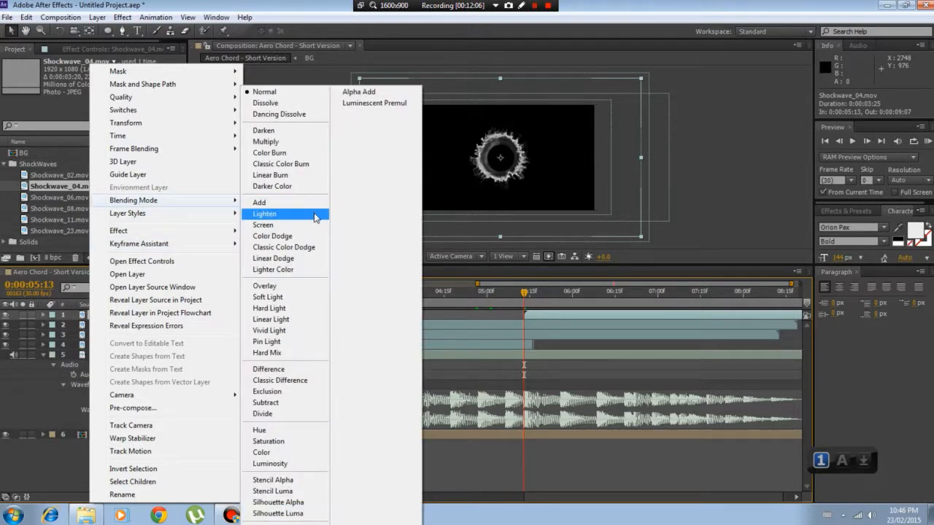
pyautogui.click(309, 225)
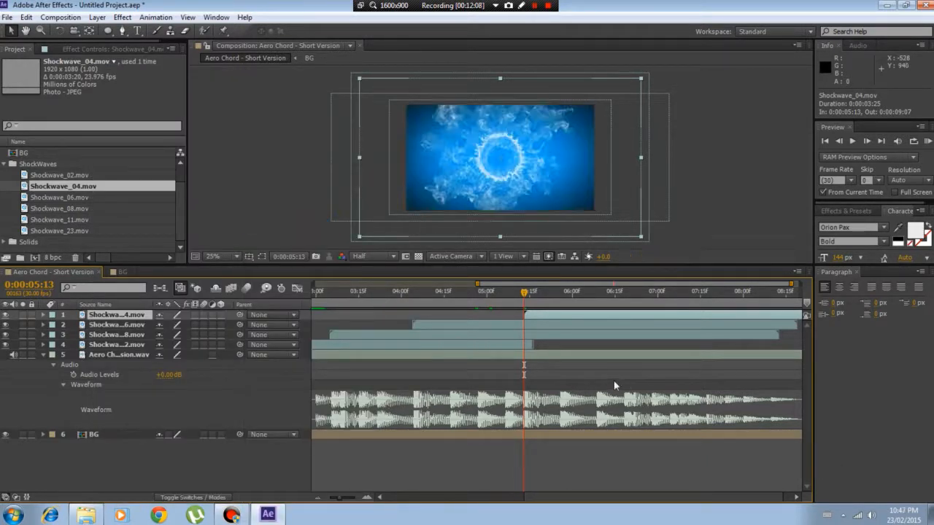
# Check the Shockwave_04 frames at 0:00:06:06 and 0:00:05:17, and RAM-preview the audio from 0:00:05:25
pyautogui.click(589, 291)
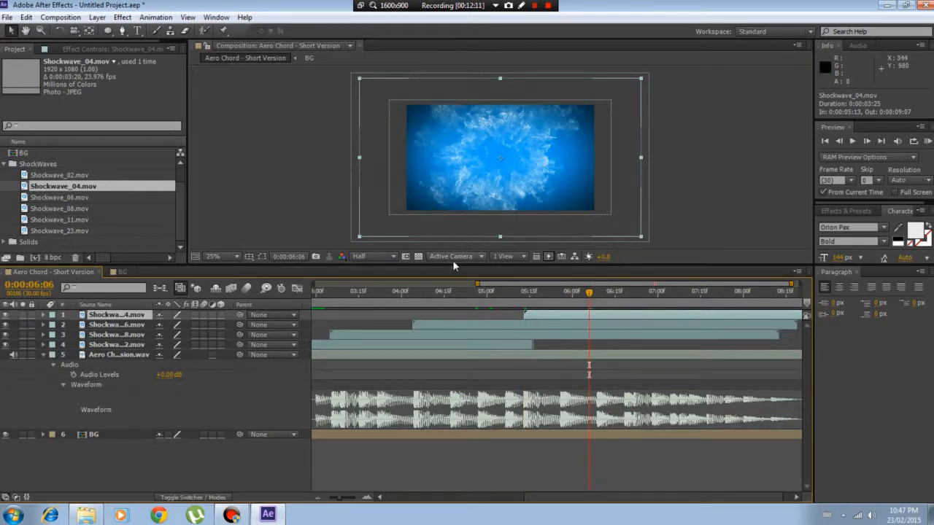
pyautogui.click(535, 292)
pyautogui.click(558, 293)
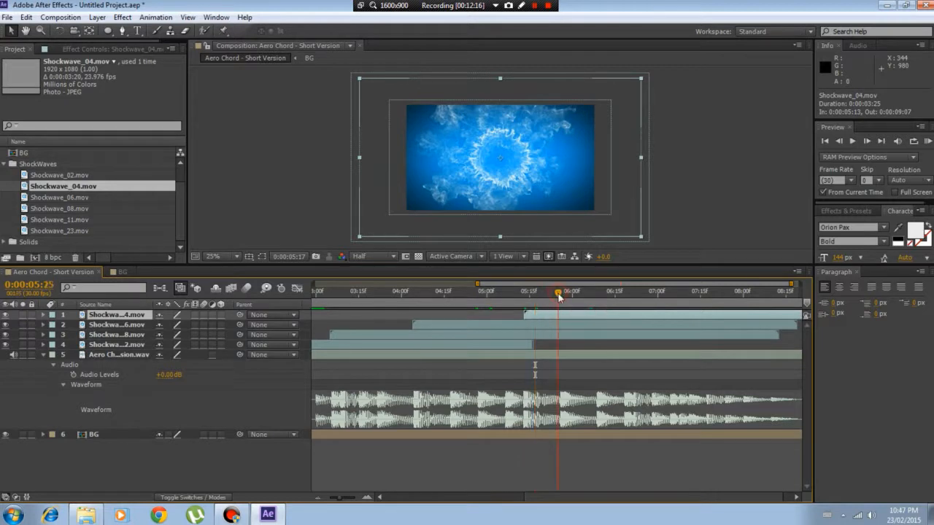
pyautogui.moveTo(558, 294); pyautogui.dragTo(558, 295)
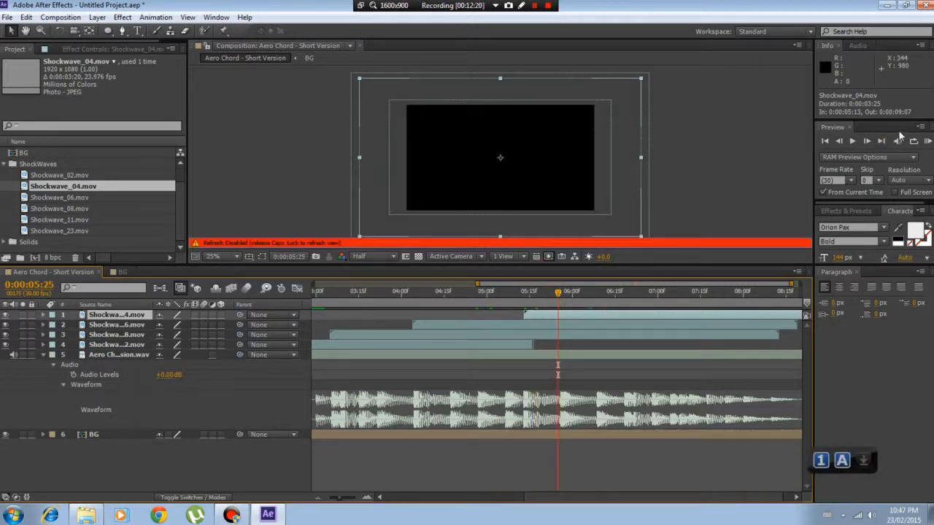
pyautogui.click(928, 142)
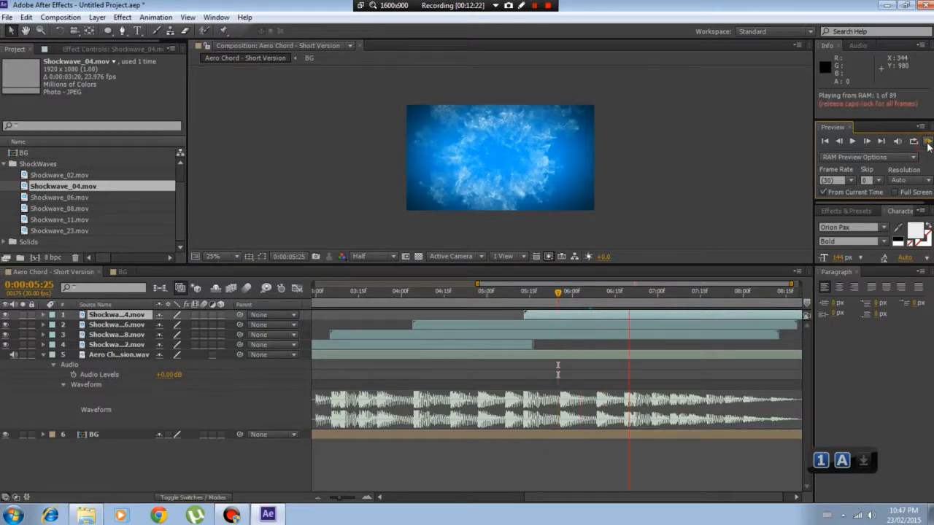
# Set the current time to the beat at 0:00:06:18 and RAM-preview the composition briefly from there
pyautogui.moveTo(575, 292); pyautogui.dragTo(624, 294)
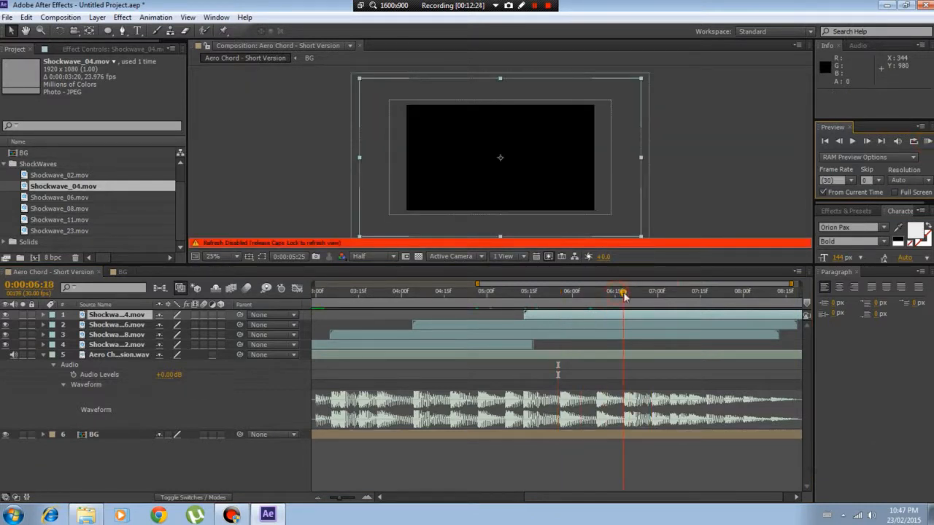
pyautogui.click(927, 141)
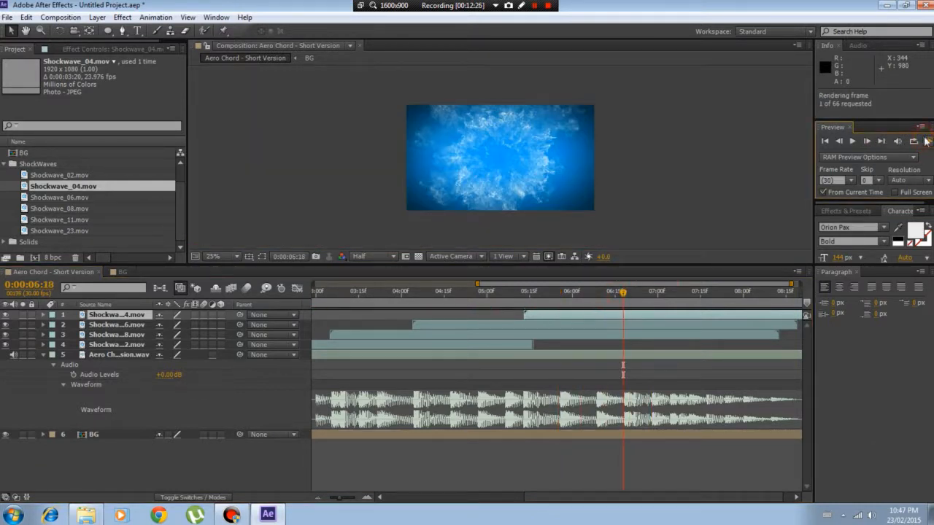
pyautogui.click(927, 141)
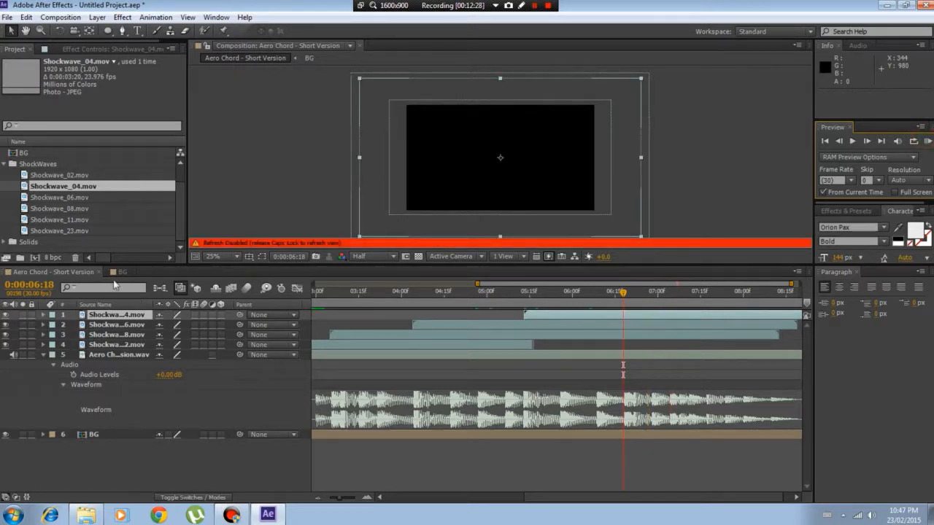
# Re-enable view refresh and add Shockwave_11.mov above the Shockwave_04 layer, starting at 0:00:06:18
pyautogui.press('capslock')
pyautogui.click(45, 208)
pyautogui.click(42, 221)
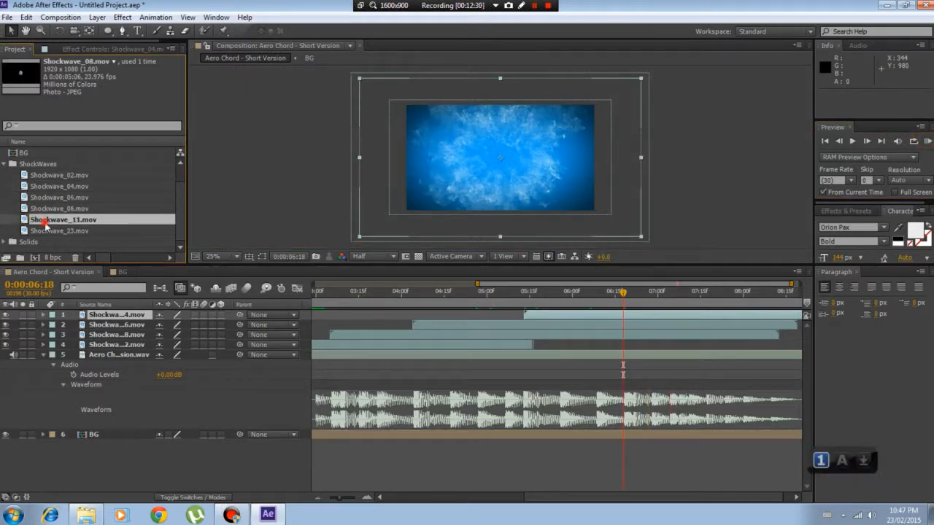
pyautogui.moveTo(46, 223); pyautogui.dragTo(624, 315)
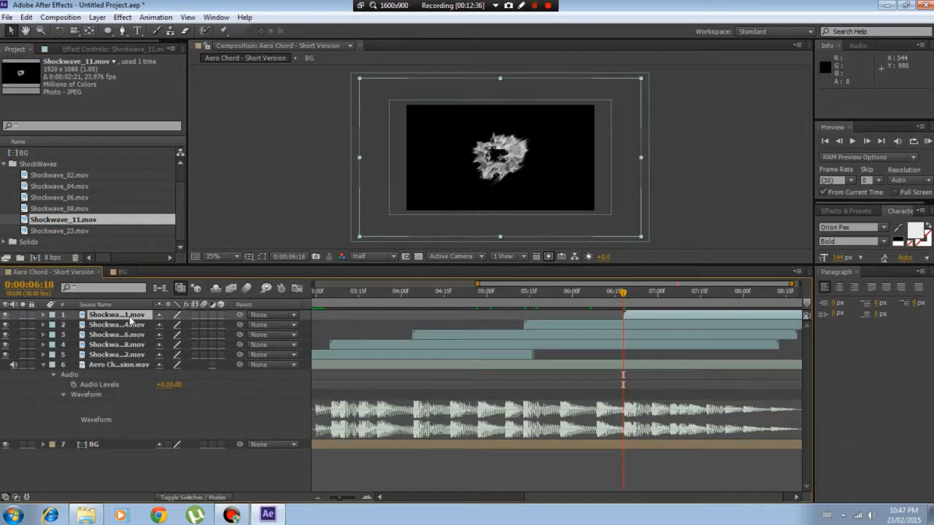
# Set the Shockwave_11 layer's blending mode to Screen
pyautogui.rightClick(116, 315)
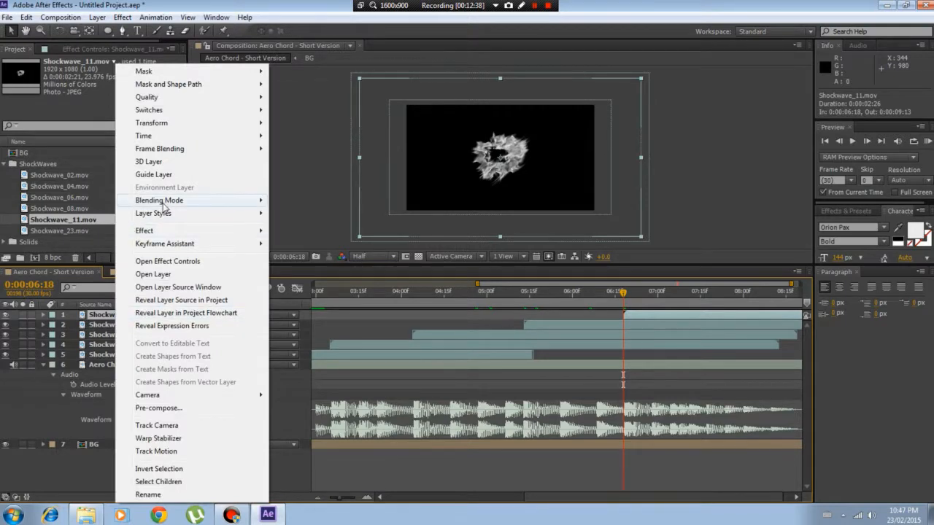
pyautogui.moveTo(163, 208)
pyautogui.click(321, 228)
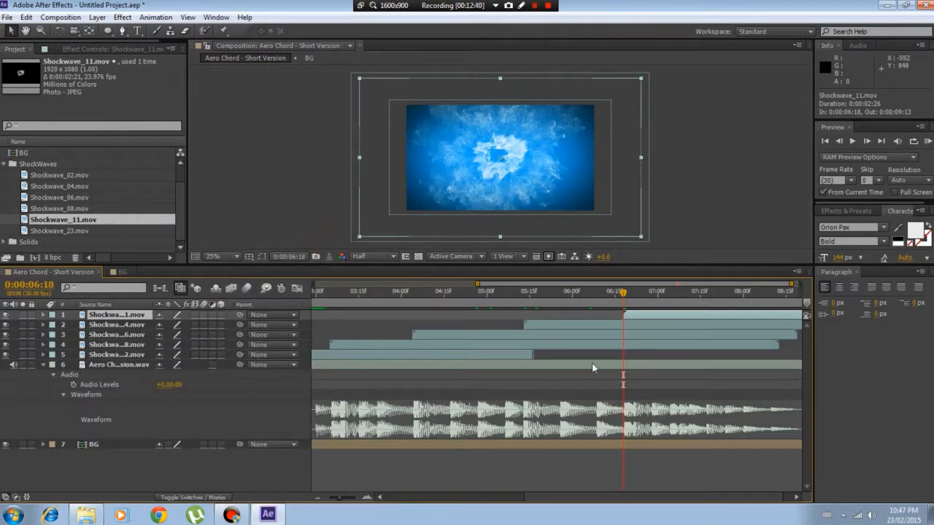
# Check the Shockwave_11 frame at 0:00:07:02, and RAM-preview the audio from 0:00:06:28 with view refresh disabled
pyautogui.moveTo(651, 294); pyautogui.dragTo(664, 295)
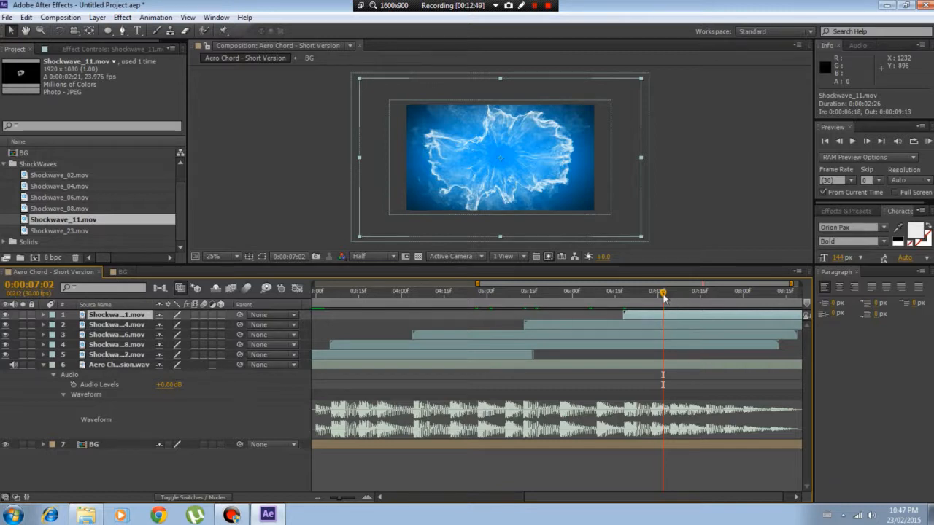
pyautogui.moveTo(662, 294); pyautogui.dragTo(653, 298)
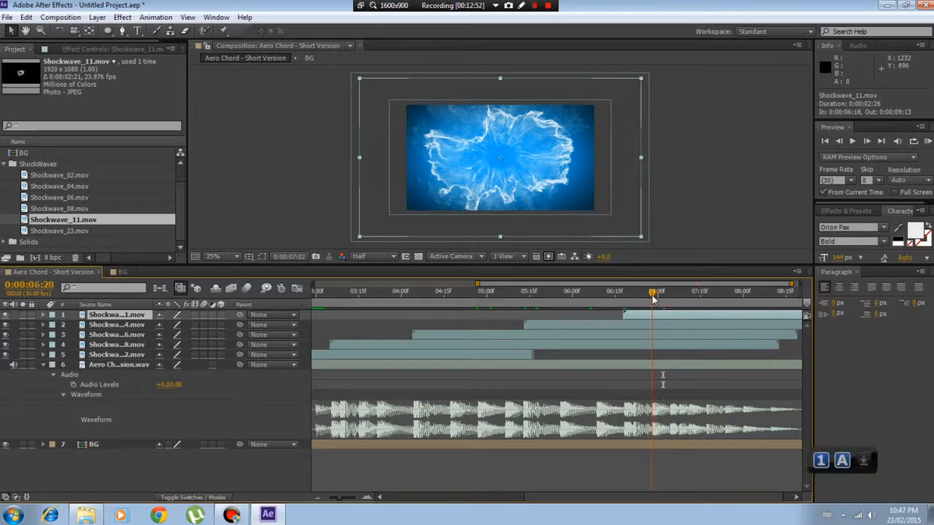
pyautogui.press('capslock')
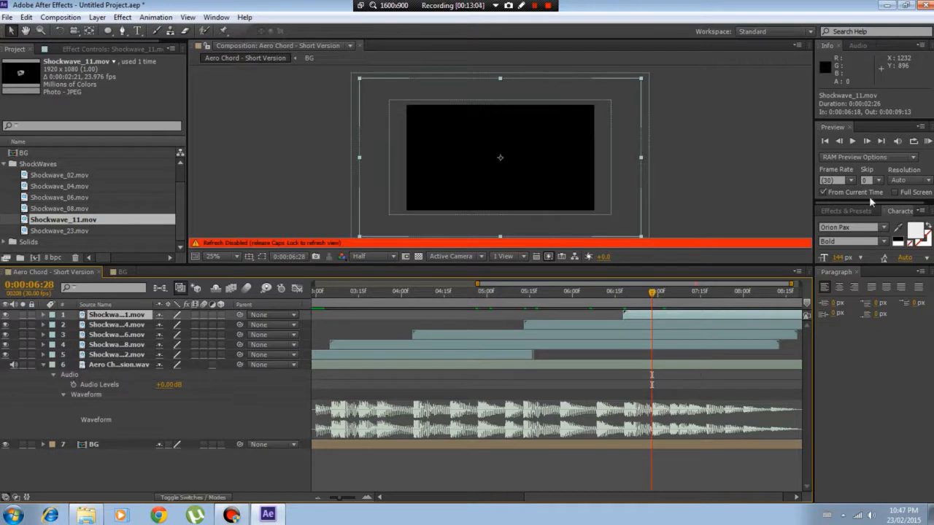
pyautogui.click(927, 143)
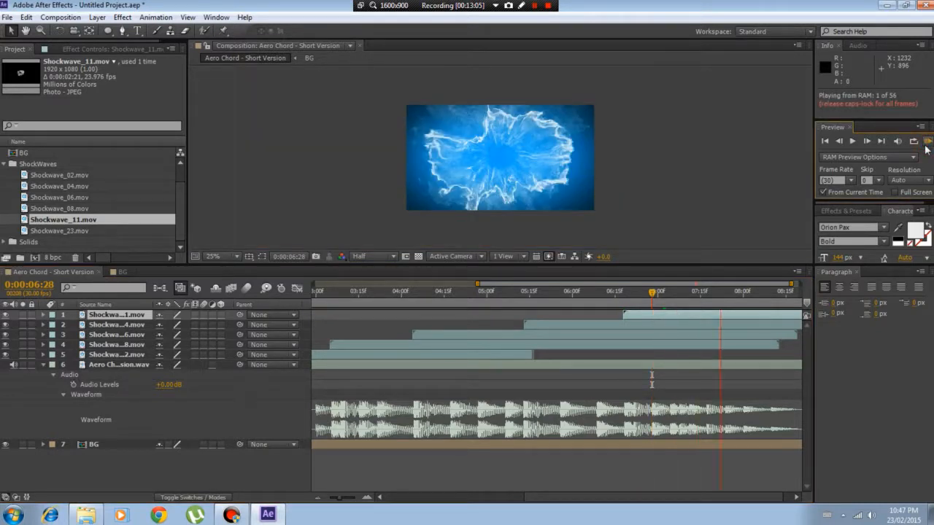
pyautogui.press('capslock')
pyautogui.click(927, 145)
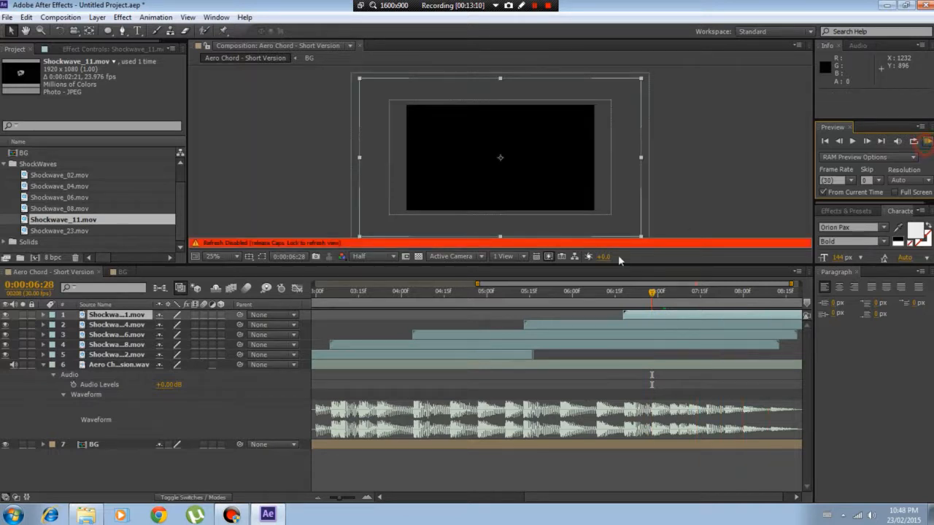
# Return the current time to 0:00:06:18 and RAM-preview the composition from there
pyautogui.click(624, 293)
pyautogui.press('capslock')
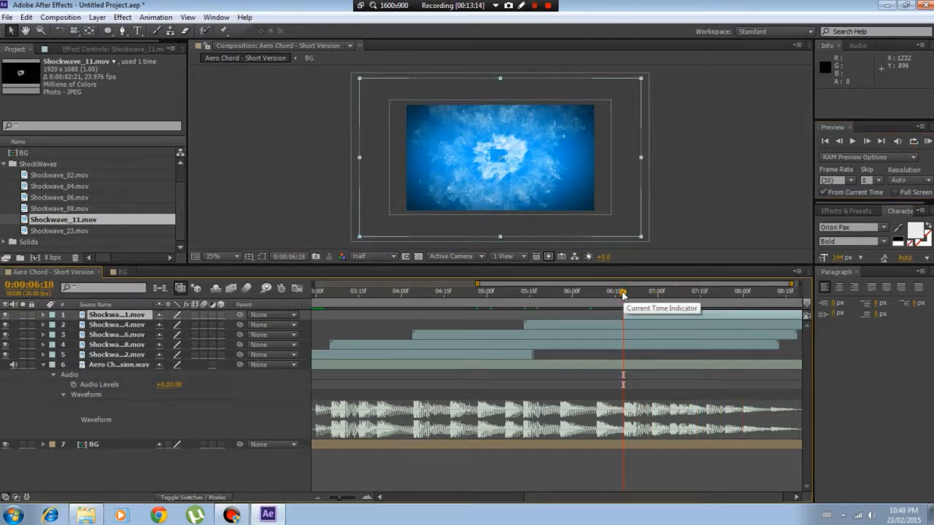
pyautogui.click(928, 142)
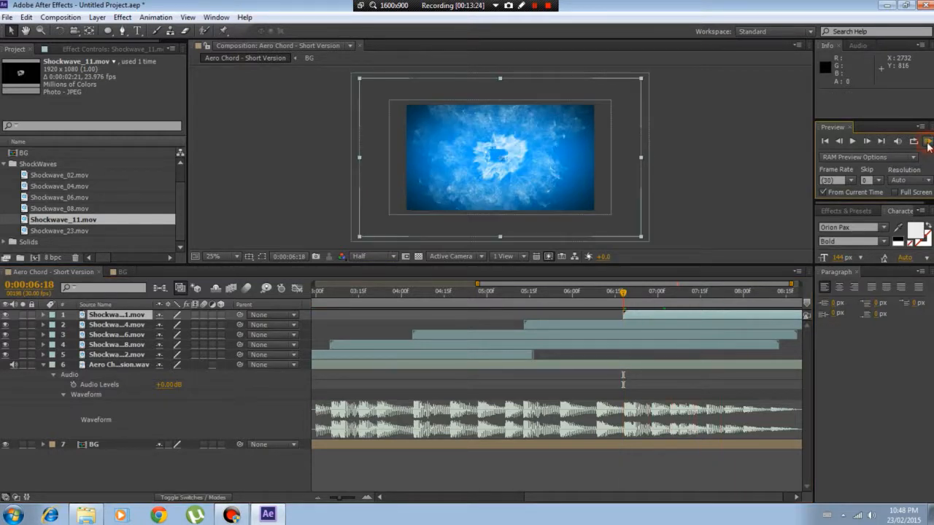
pyautogui.click(928, 141)
# Set the current time to the beat at 0:00:07:17 and RAM-preview the audio twice with view refresh disabled
pyautogui.click(703, 298)
pyautogui.press('capslock')
pyautogui.click(927, 141)
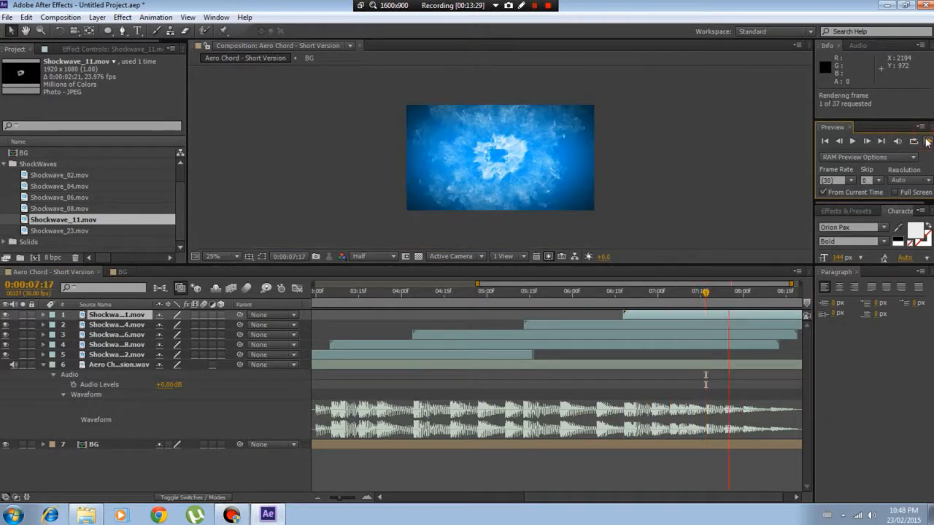
pyautogui.click(927, 141)
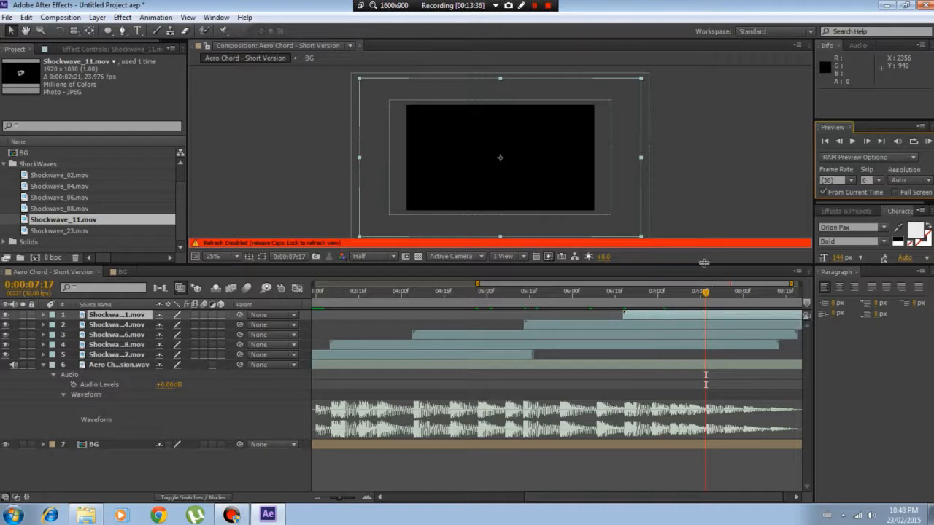
pyautogui.click(927, 141)
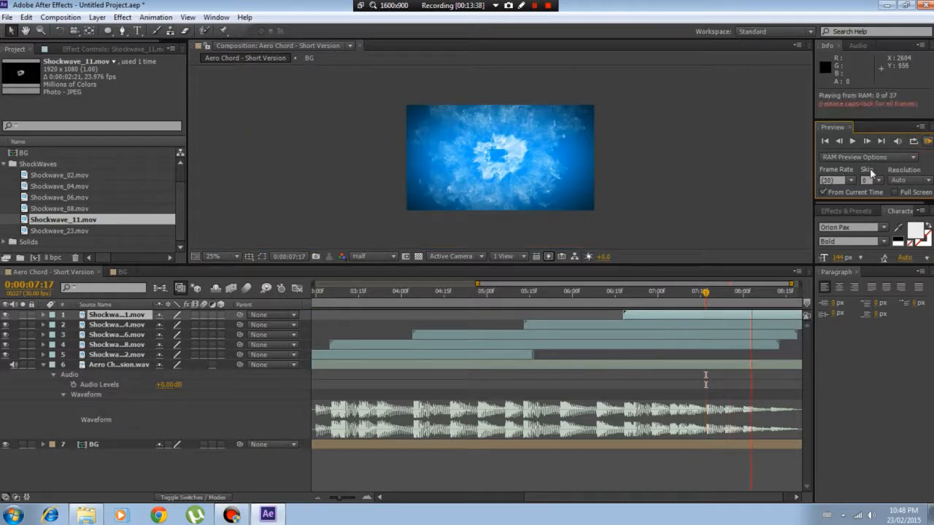
pyautogui.click(928, 144)
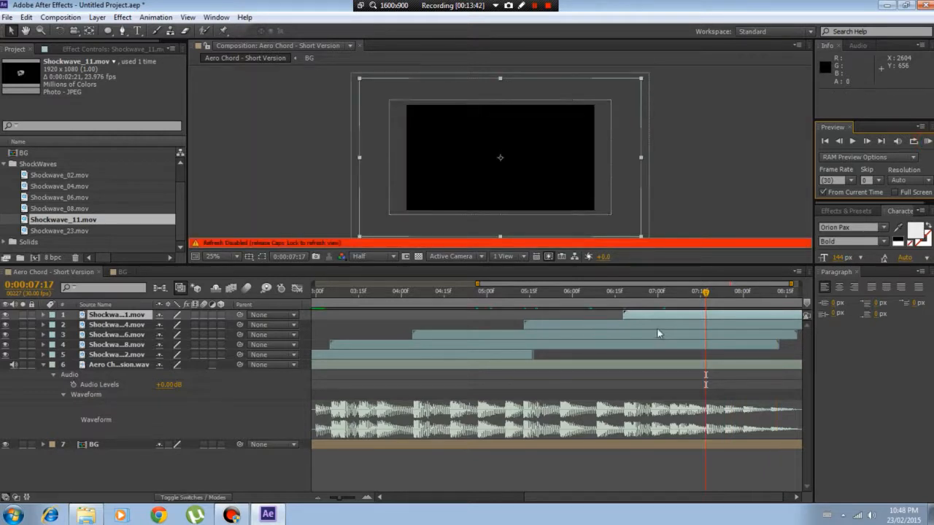
# Re-enable view refresh and add Shockwave_23.mov above the Shockwave_11 layer, starting at 0:00:07:17
pyautogui.press('capslock')
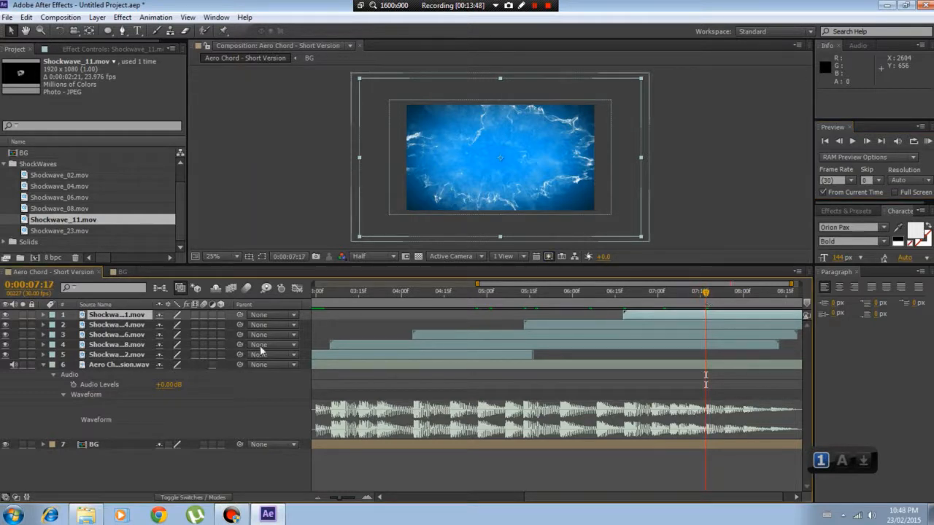
pyautogui.click(61, 231)
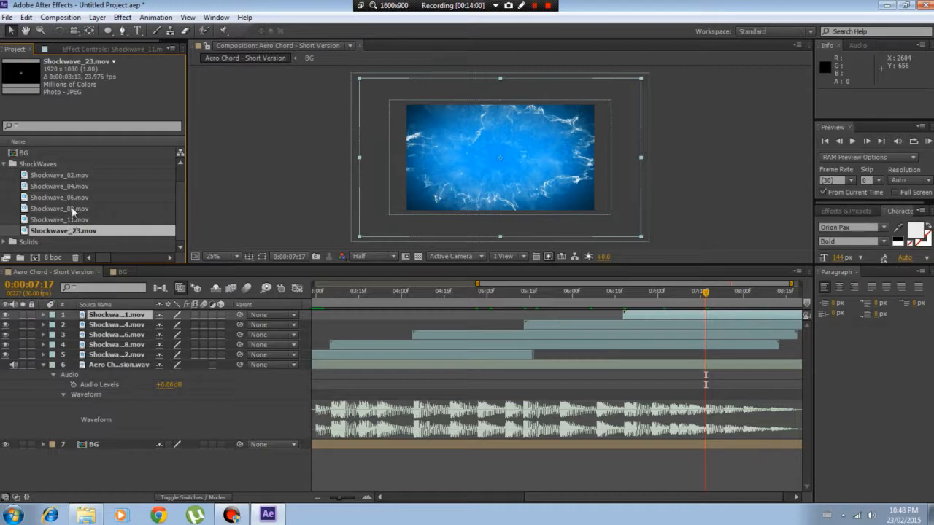
pyautogui.moveTo(63, 232); pyautogui.dragTo(706, 316)
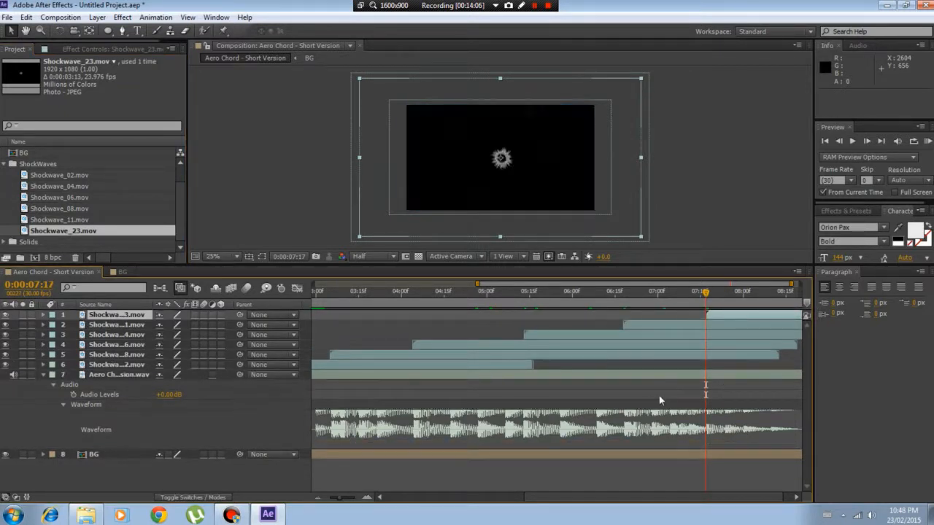
# Set the Shockwave_23 layer's blending mode to Screen
pyautogui.rightClick(114, 315)
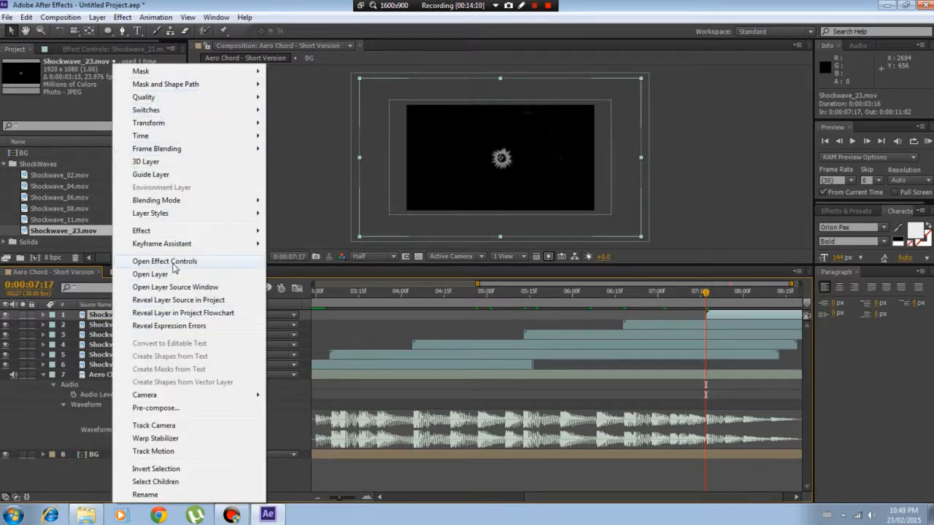
pyautogui.moveTo(184, 200)
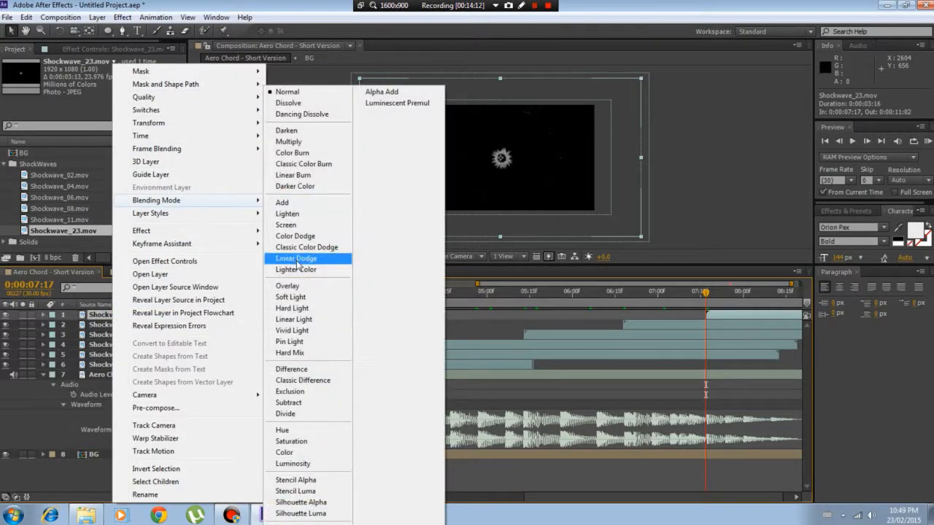
pyautogui.click(296, 226)
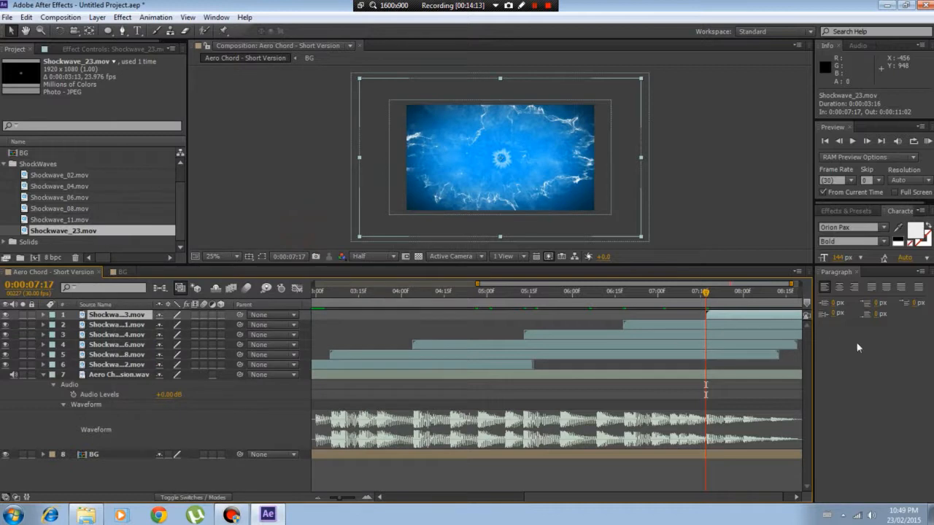
# Check the Shockwave_23 frames at 0:00:07:27 and 0:00:08:11, and return the current time to 0:00:02:08
pyautogui.click(735, 293)
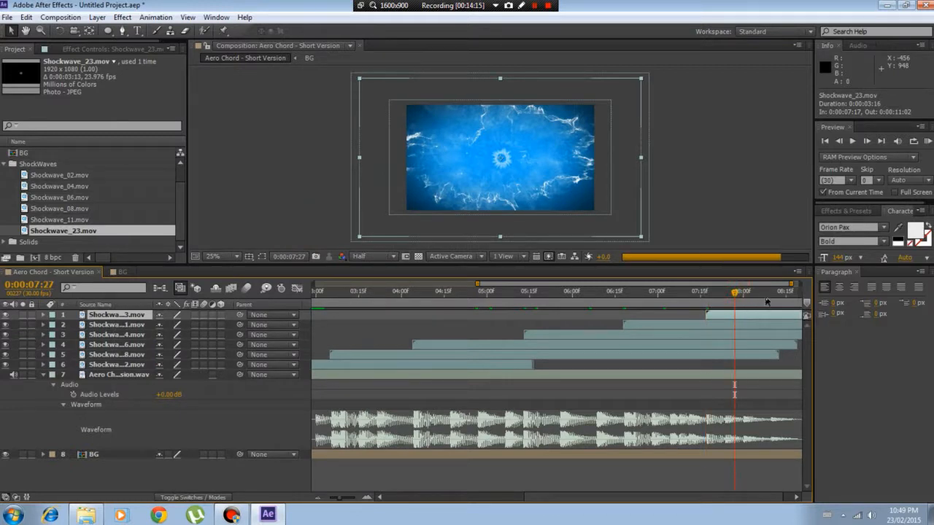
pyautogui.moveTo(765, 299); pyautogui.dragTo(783, 301)
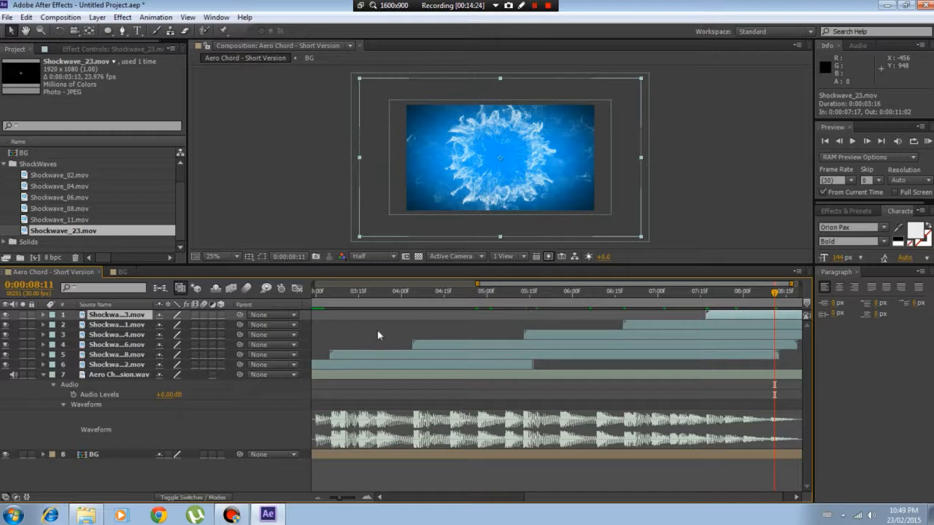
pyautogui.moveTo(520, 289); pyautogui.dragTo(445, 291)
pyautogui.click(358, 291)
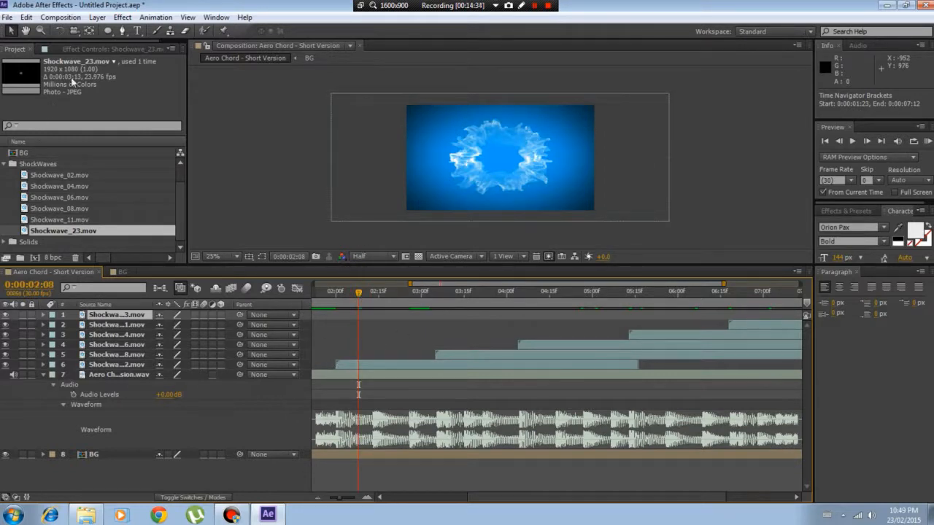
# Dock Effects & Presets together with the Paragraph panel and expand the Video Copilot effects category
pyautogui.click(848, 212)
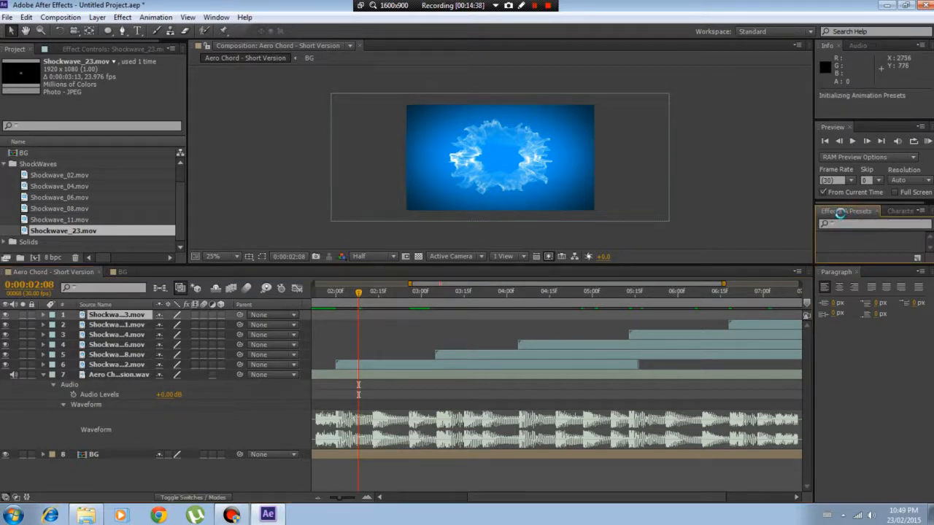
pyautogui.moveTo(839, 212); pyautogui.dragTo(870, 313)
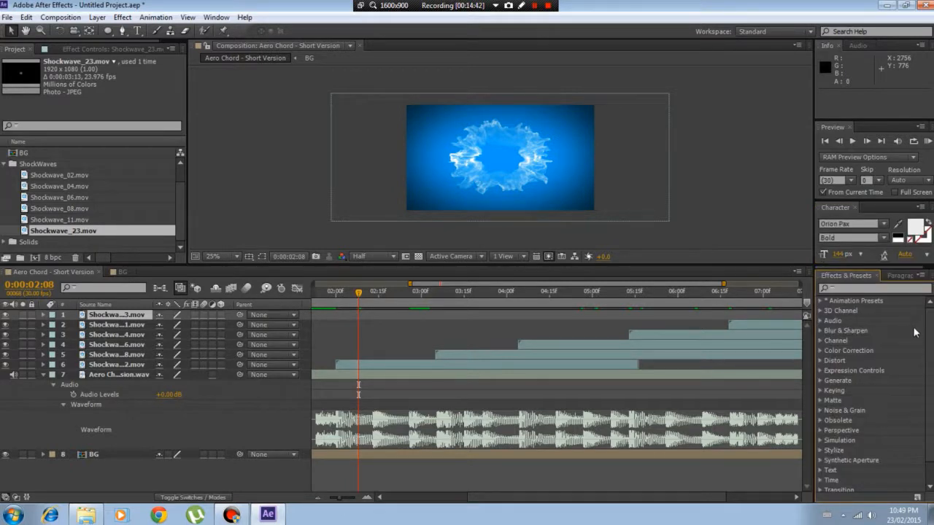
pyautogui.scroll(-1, 919, 332)
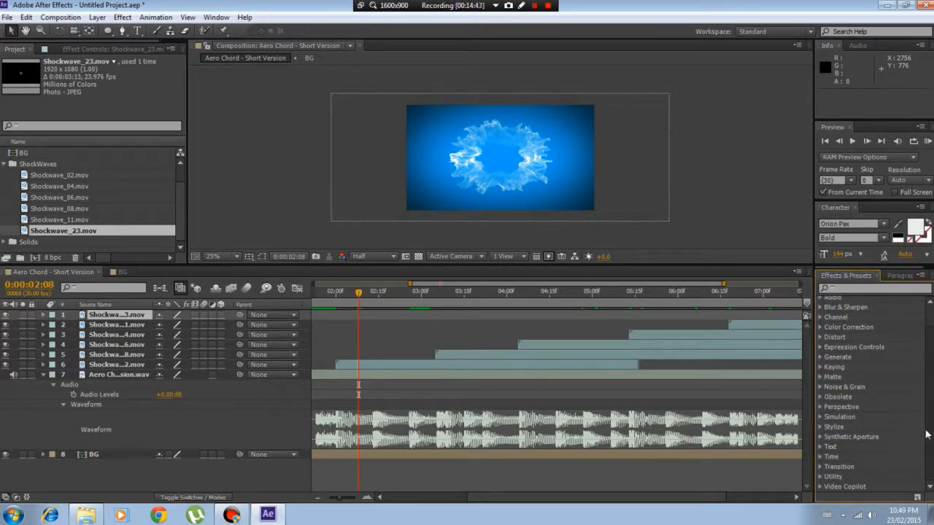
pyautogui.click(821, 487)
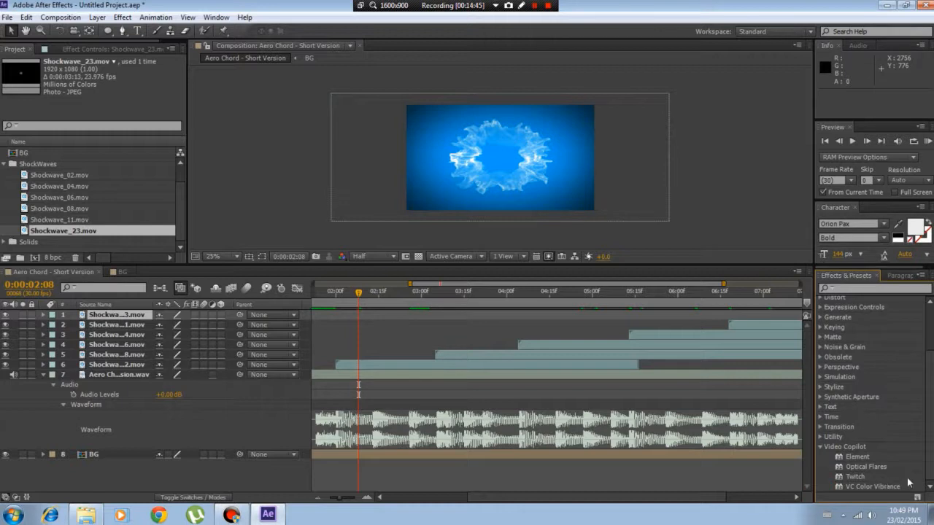
# Apply the VC Color Vibrance effect from the Video Copilot category to the Shockwave_02 layer
pyautogui.click(855, 477)
pyautogui.keyDown('shift'); pyautogui.click(858, 457); pyautogui.keyUp('shift')
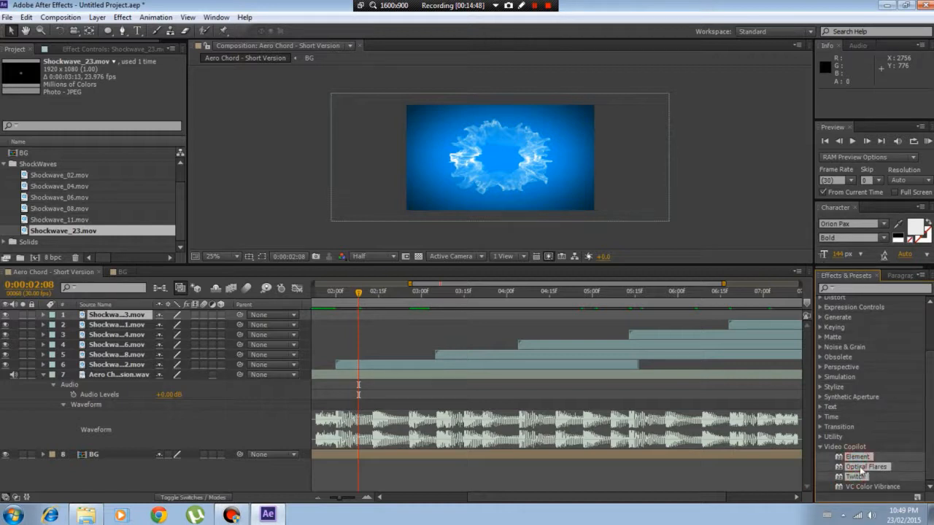
pyautogui.click(848, 468)
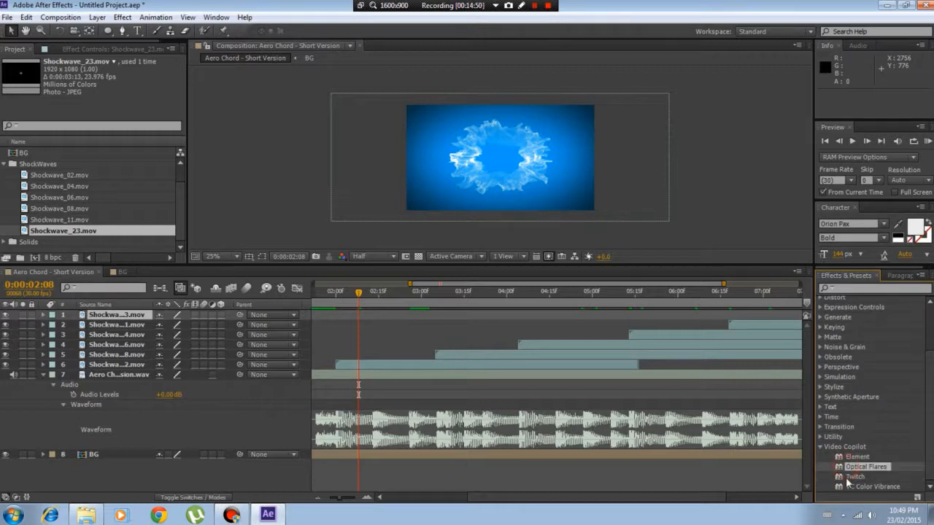
pyautogui.click(846, 476)
pyautogui.click(857, 488)
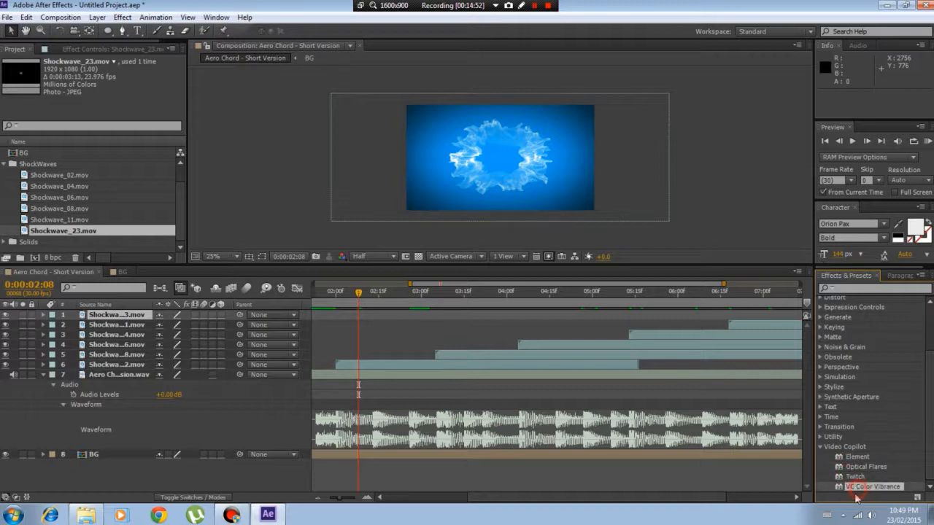
pyautogui.click(857, 478)
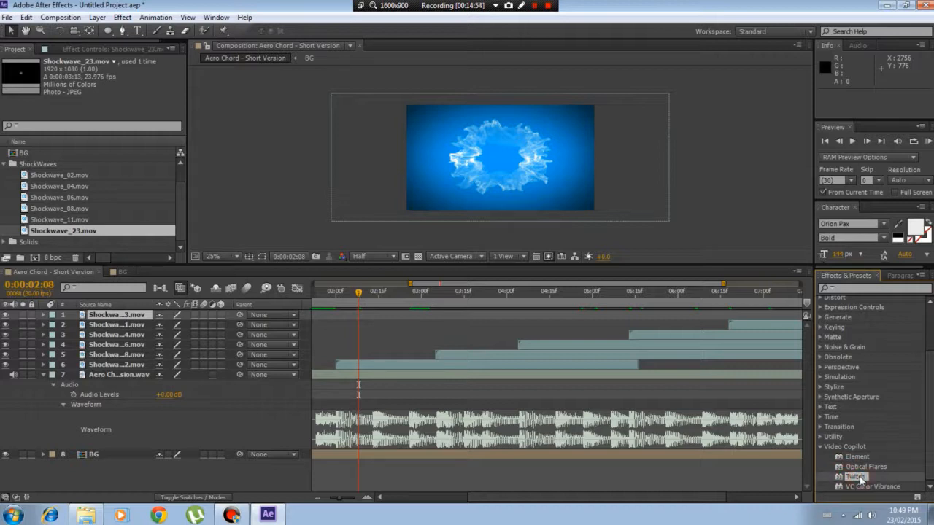
pyautogui.click(860, 487)
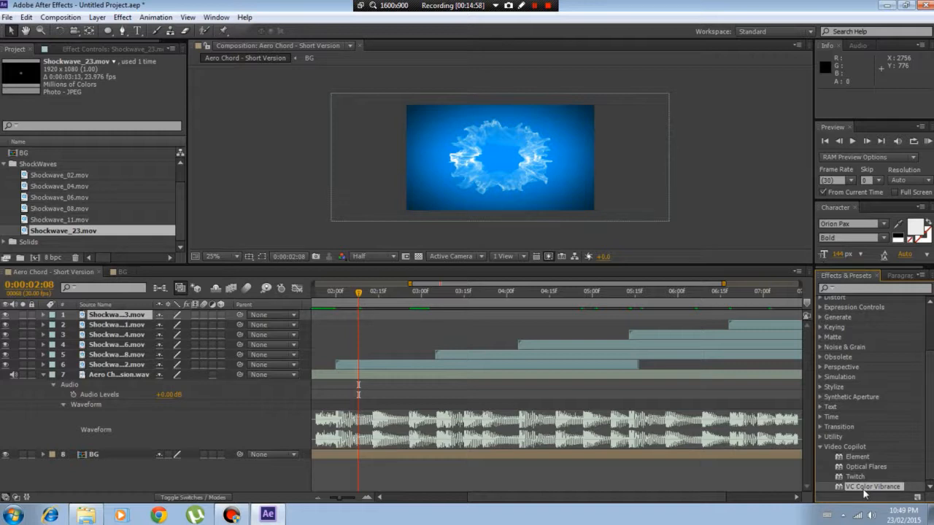
pyautogui.moveTo(884, 495); pyautogui.dragTo(137, 366)
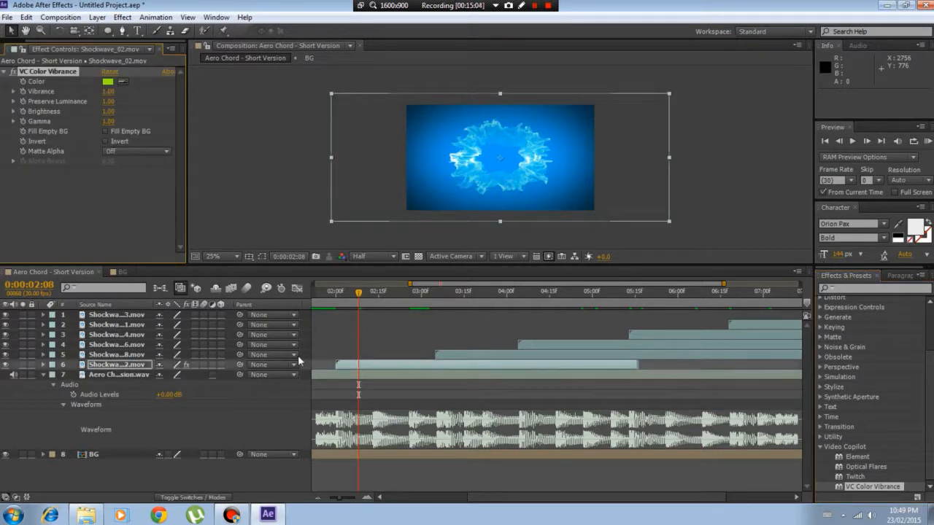
# Set the VC Color Vibrance color on the Shockwave_02 layer to yellow, D8FF00
pyautogui.click(108, 82)
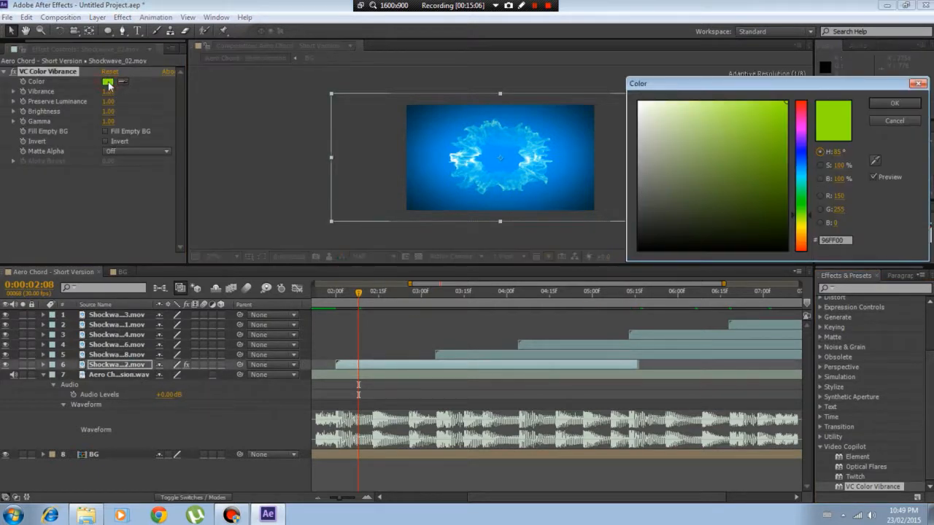
pyautogui.moveTo(775, 88); pyautogui.dragTo(761, 127)
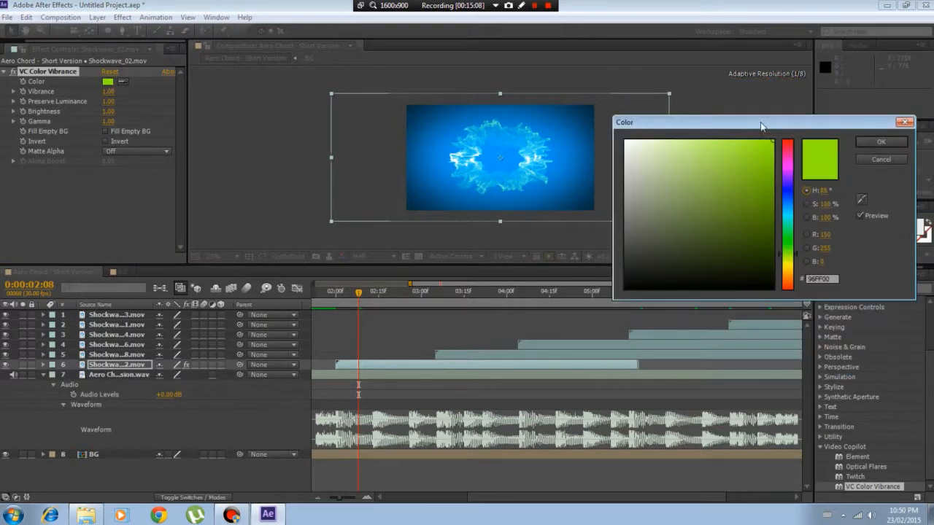
pyautogui.click(788, 149)
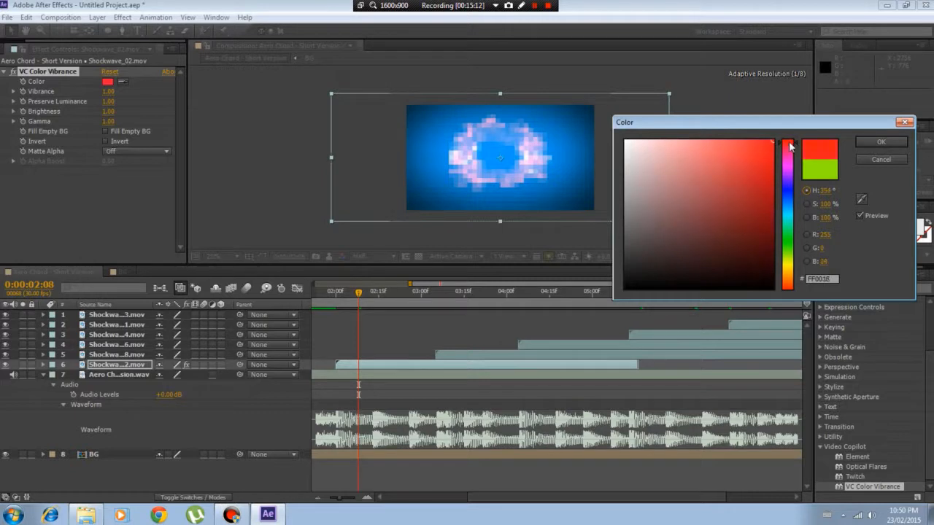
pyautogui.moveTo(790, 146); pyautogui.dragTo(795, 264)
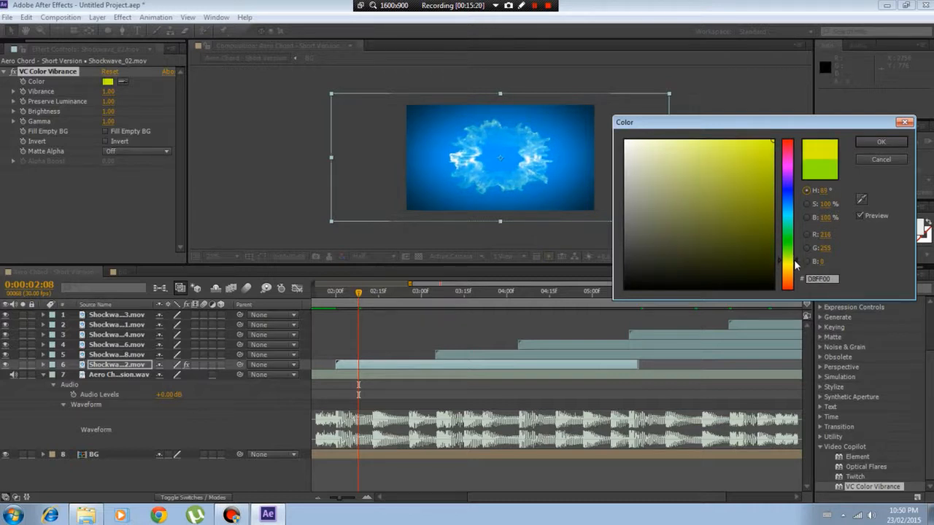
pyautogui.click(864, 143)
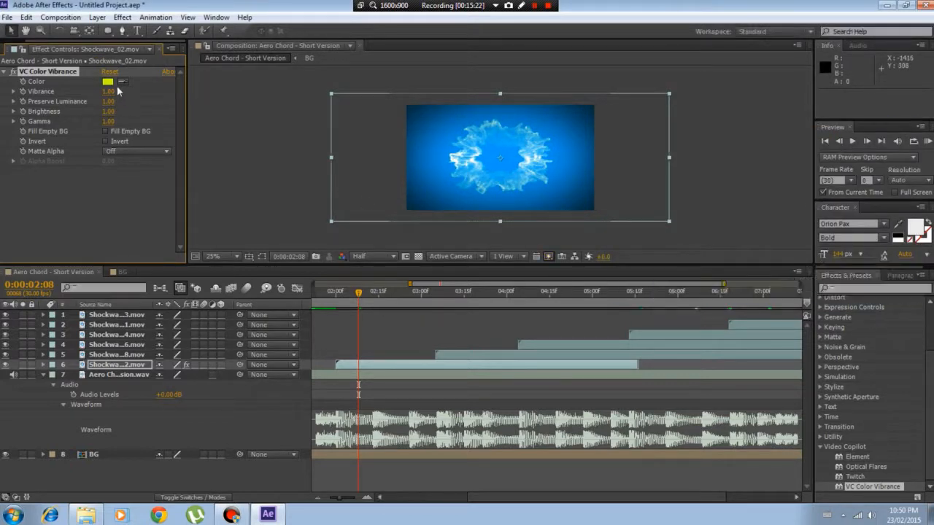
# Adjust Shockwave_02's VC Color Vibrance with Vibrance 2.00, Preserve Luminance 0.12, Brightness 1.07 and a reduced Gamma, and inspect the shockwave up close
pyautogui.moveTo(106, 94); pyautogui.dragTo(119, 109)
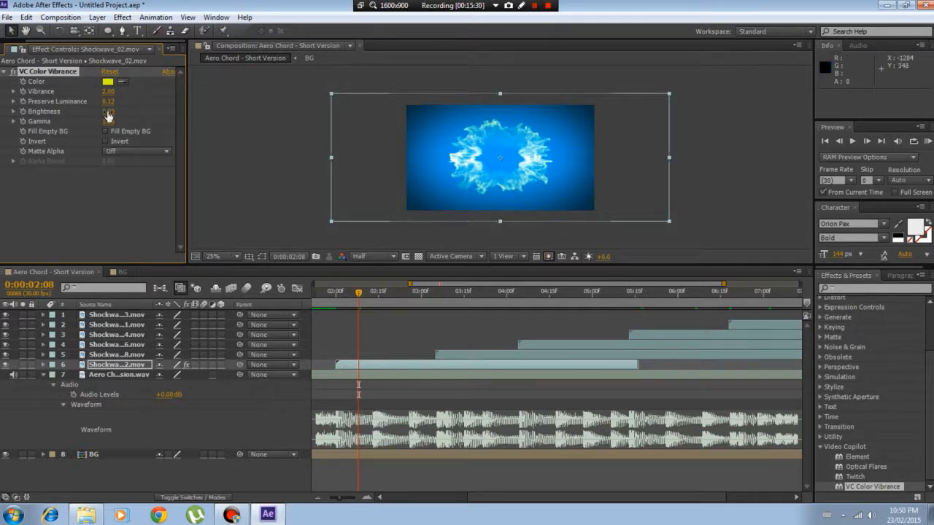
pyautogui.moveTo(108, 115); pyautogui.dragTo(76, 124)
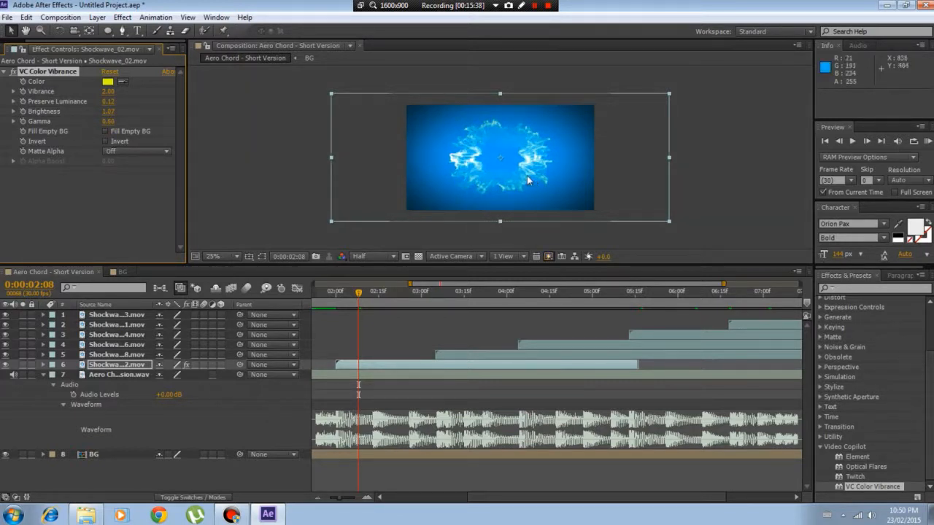
pyautogui.scroll(2, 494, 151)
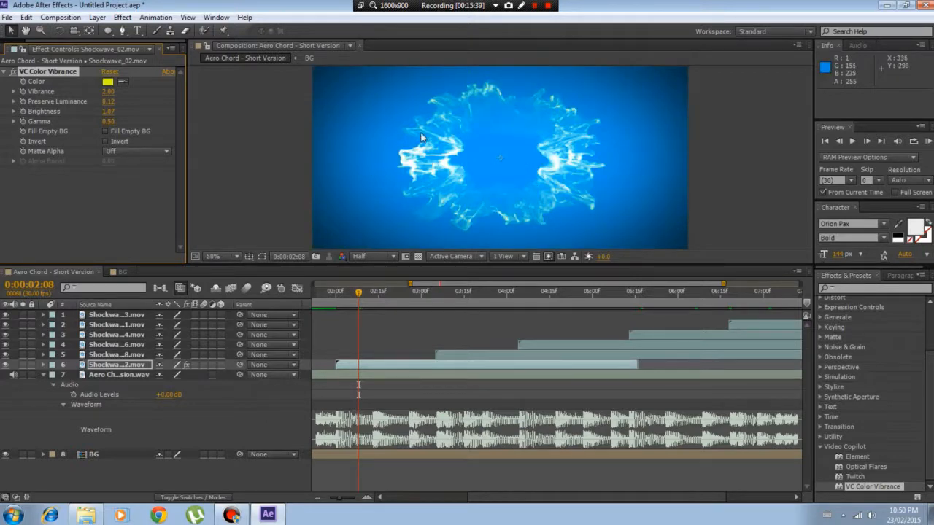
pyautogui.press('.')
pyautogui.press(',')
pyautogui.press(',')
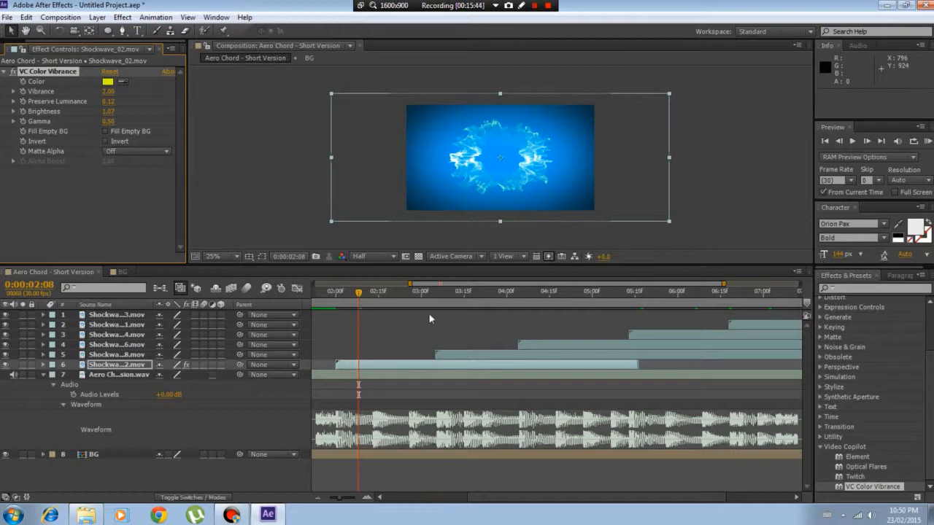
# Move the current time to 0:00:03:09 and apply VC Color Vibrance to the Shockwave_08 layer
pyautogui.click(446, 297)
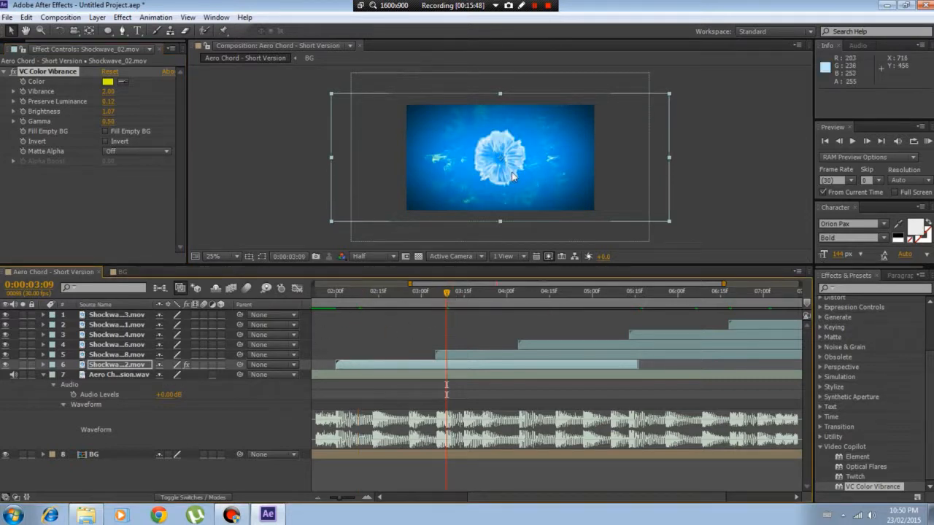
pyautogui.click(104, 355)
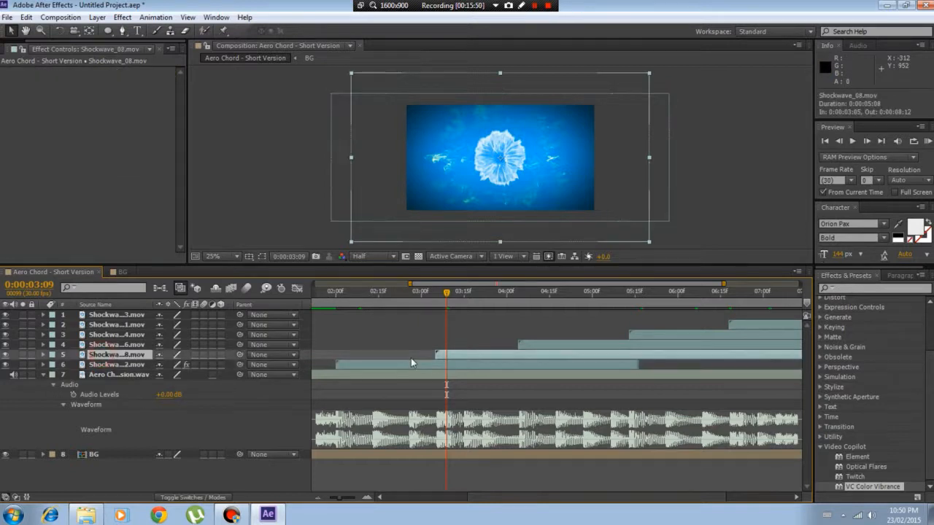
pyautogui.moveTo(857, 492); pyautogui.dragTo(76, 194)
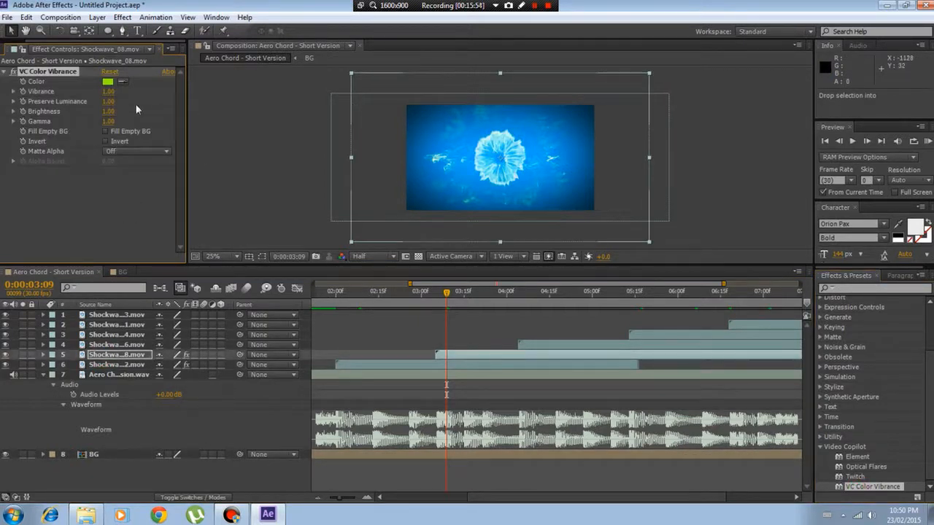
# Set the VC Color Vibrance color on the Shockwave_08 layer to pink, FF00EA
pyautogui.click(108, 82)
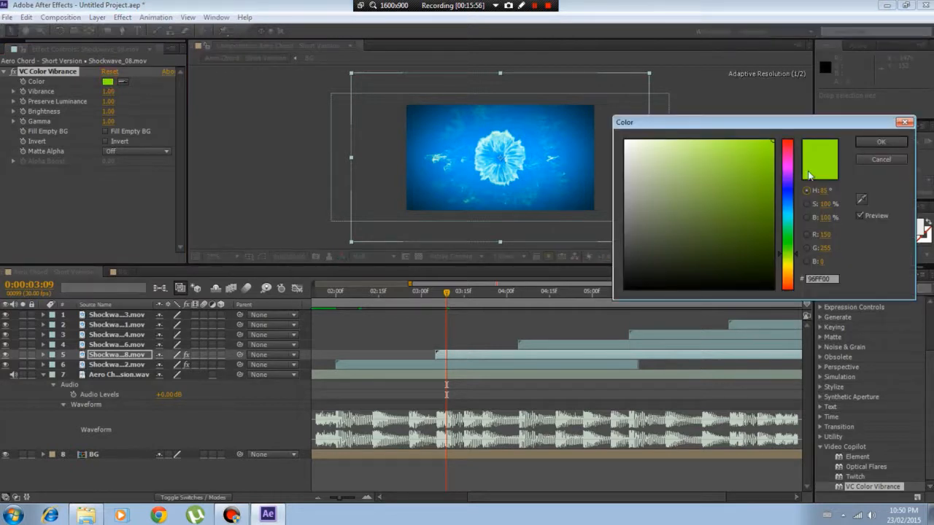
pyautogui.click(786, 192)
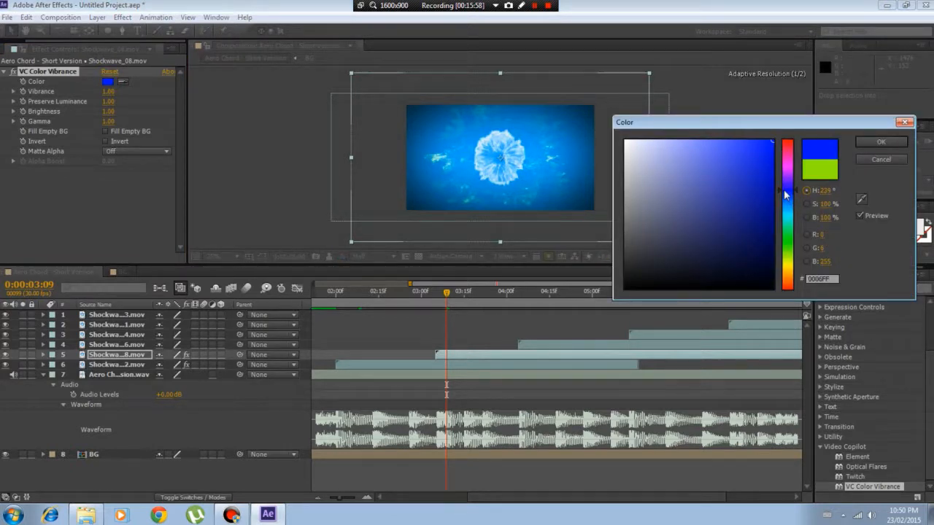
pyautogui.click(787, 173)
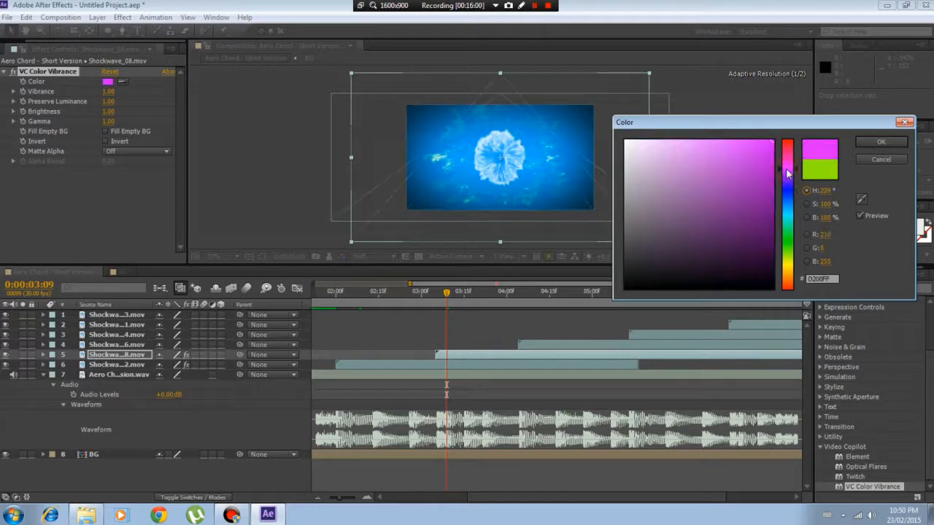
pyautogui.click(789, 165)
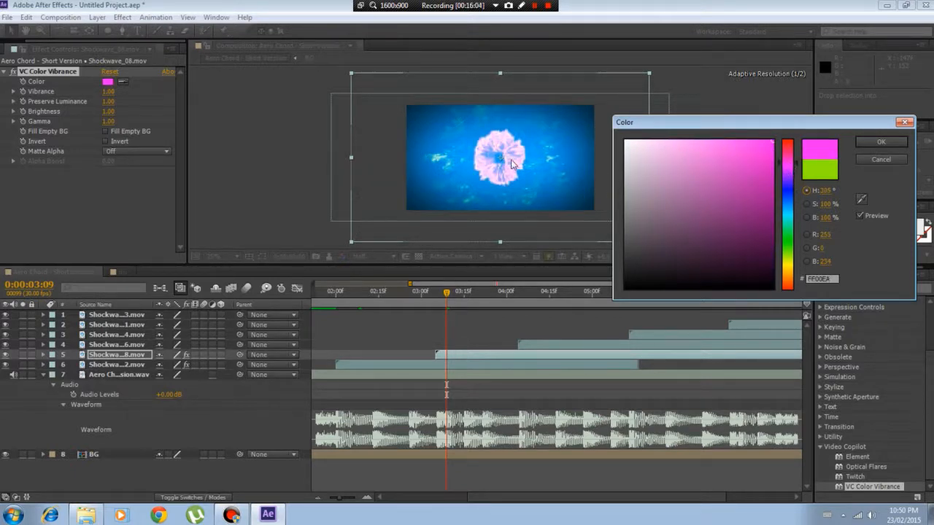
pyautogui.press('Return')
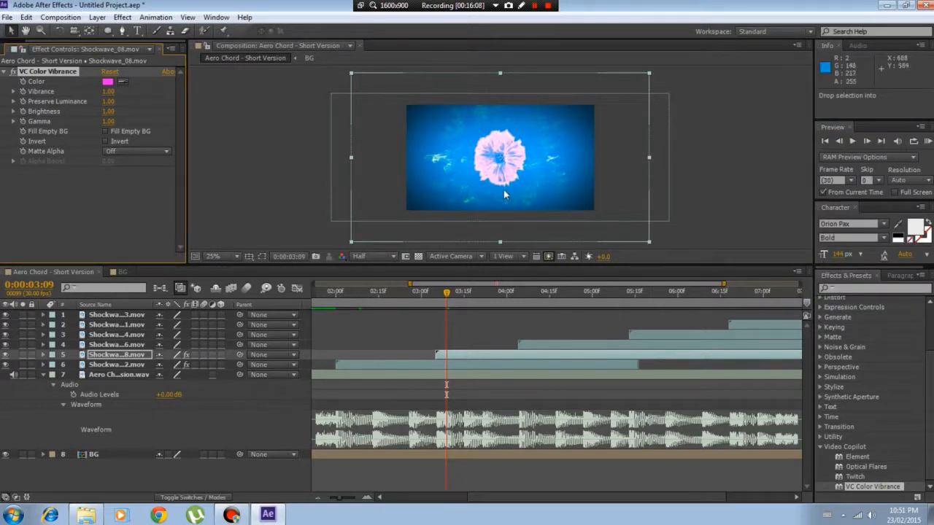
# At 0:00:04:10, apply VC Color Vibrance to the Shockwave_06 layer and choose a green color with a hue of 116°
pyautogui.click(534, 291)
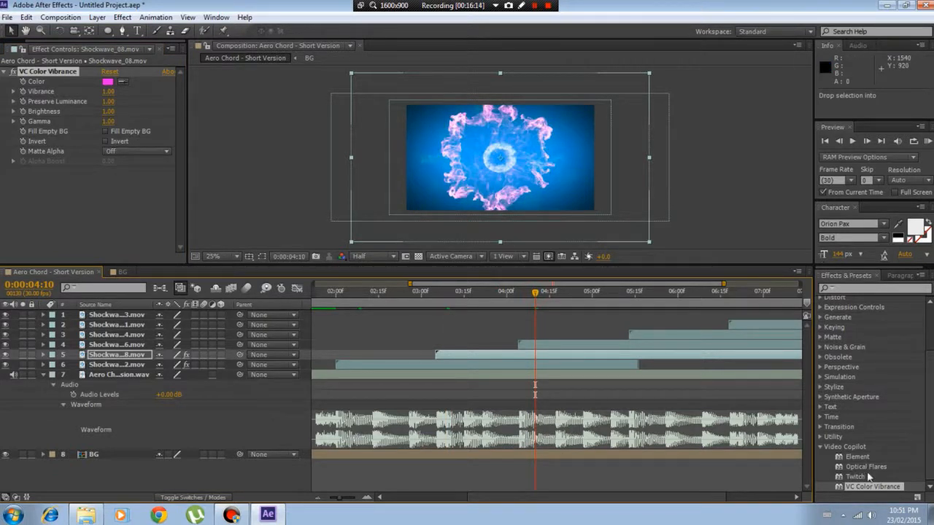
pyautogui.moveTo(863, 489); pyautogui.dragTo(539, 345)
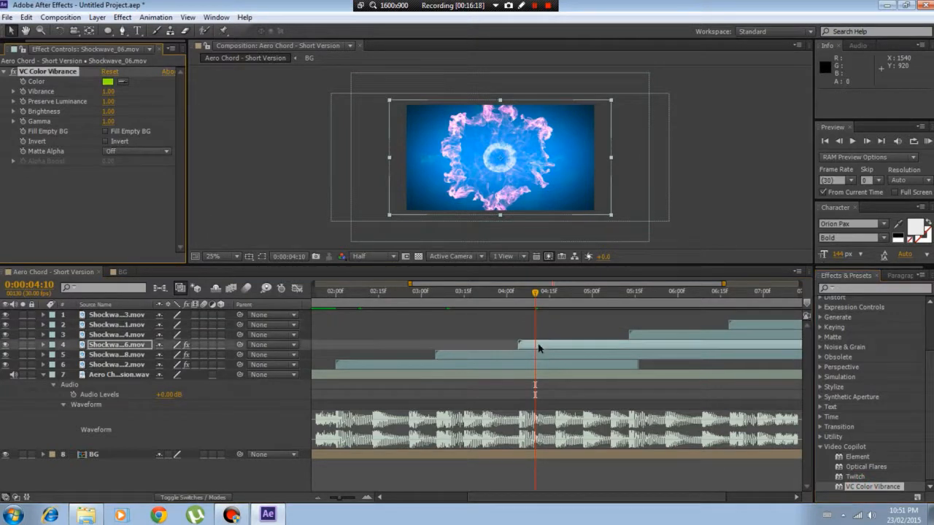
pyautogui.click(107, 84)
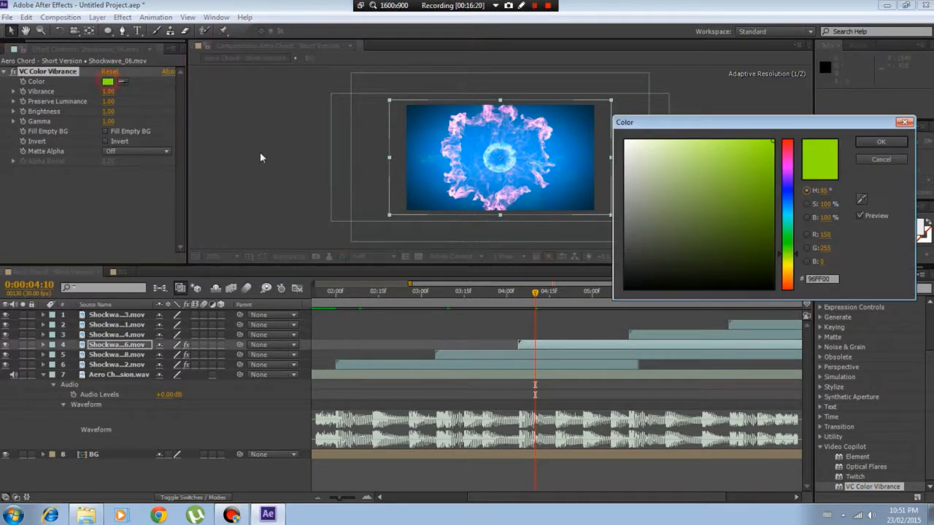
pyautogui.click(788, 241)
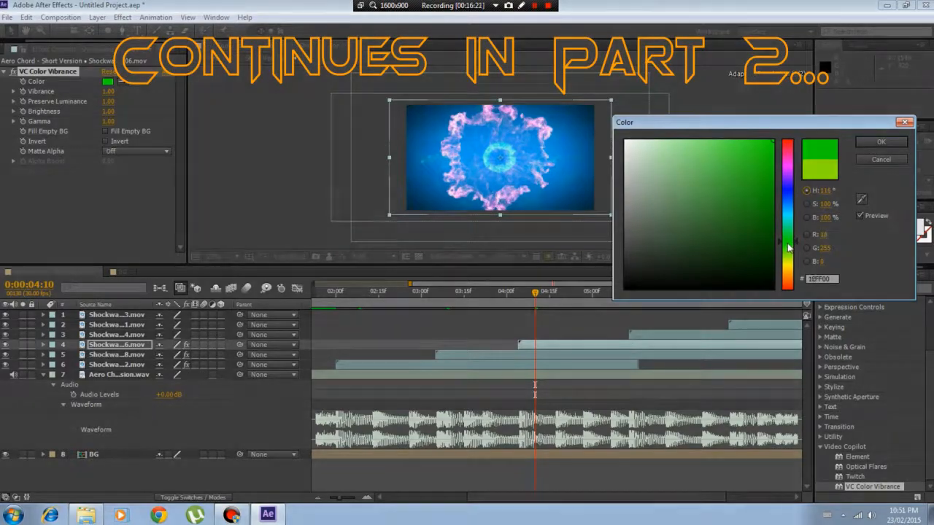